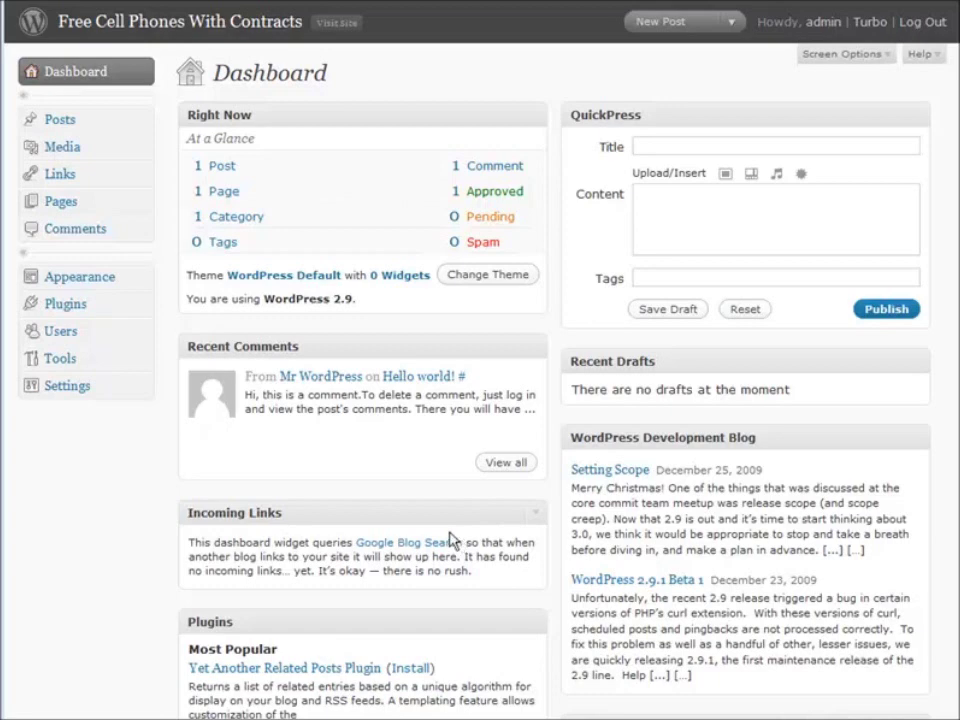
Install the Google XML Sitemaps plugin, connecting over FTP with hostname thebestinfoon.info, the account username and the password.
mouse_move(446, 428)
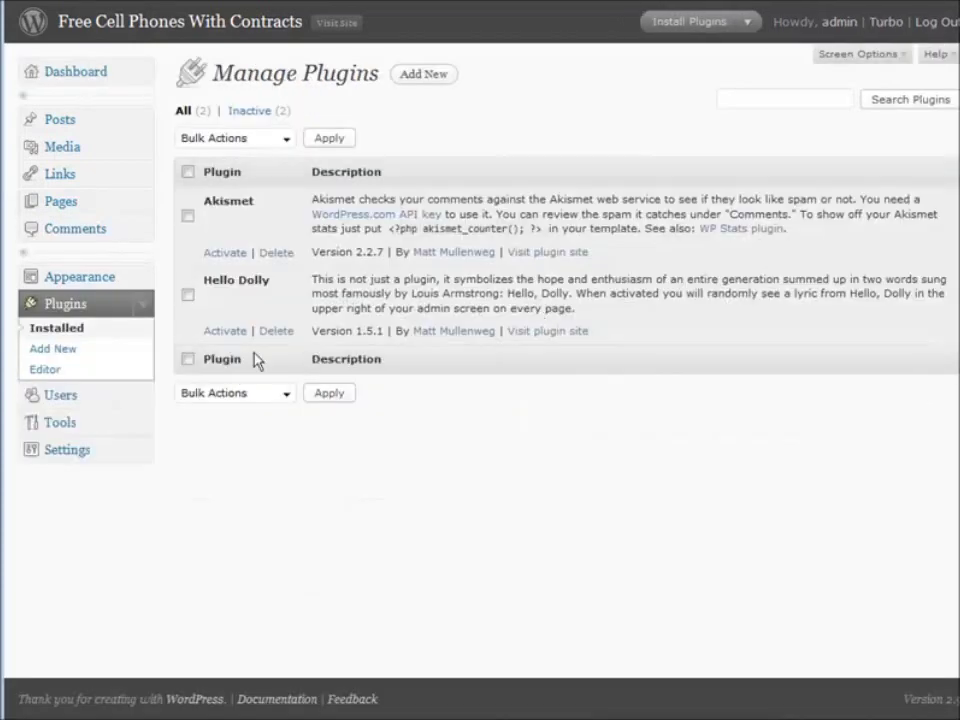
left_click(55, 350)
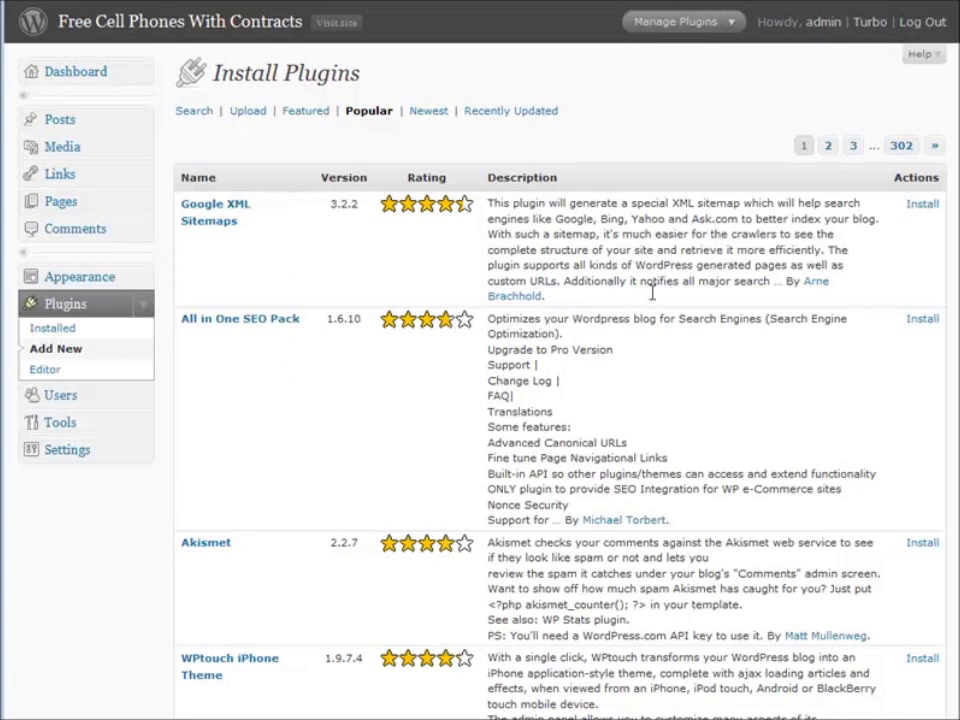
left_click(922, 205)
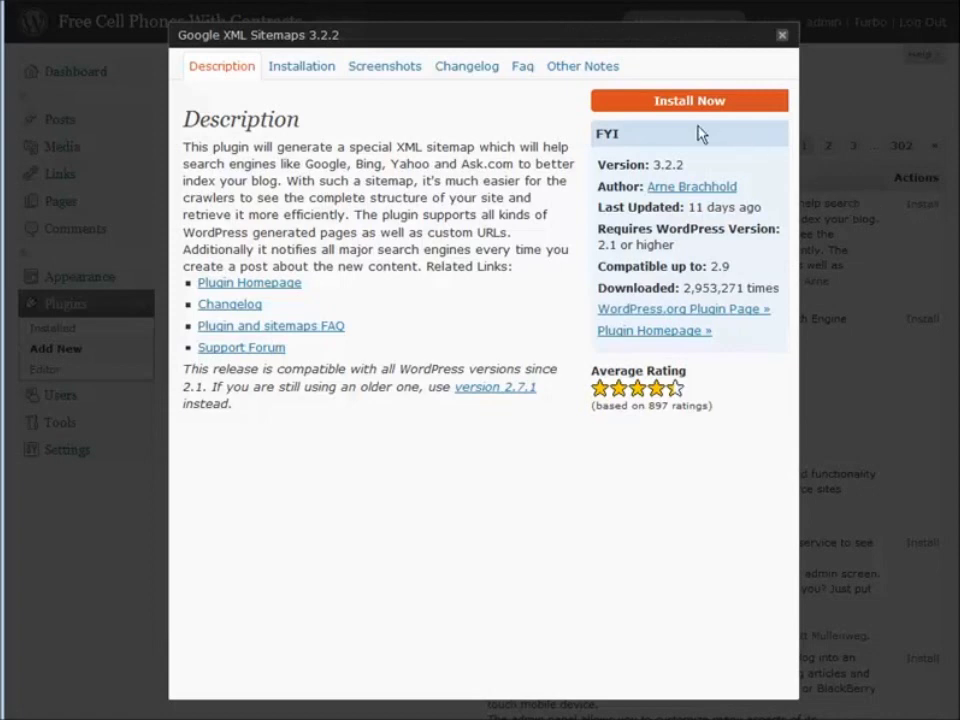
left_click(677, 104)
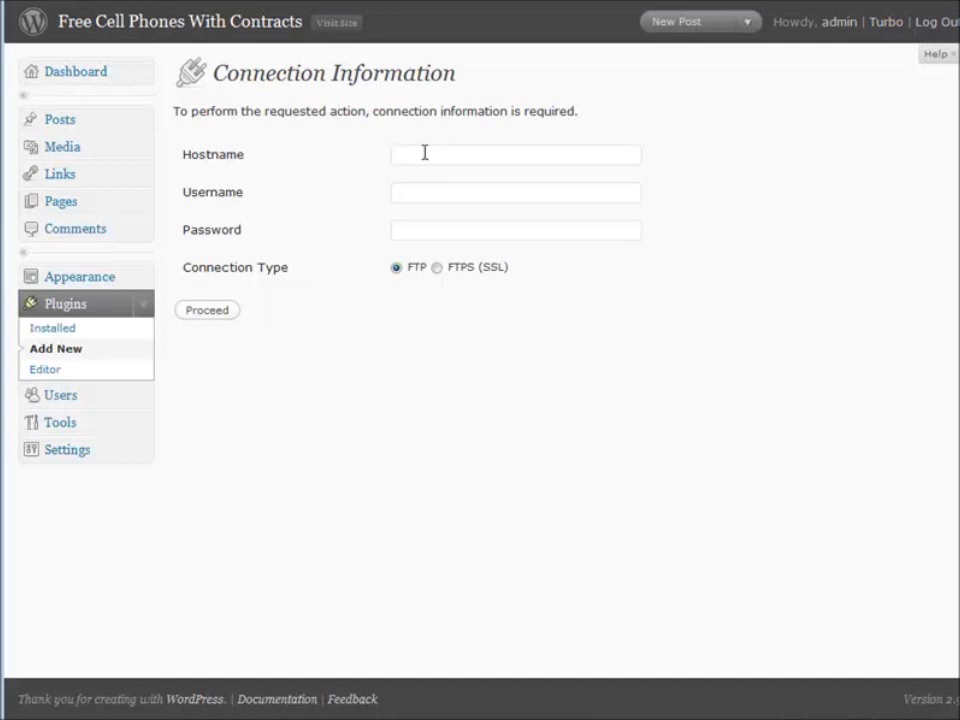
type("thebestinfoon.info")
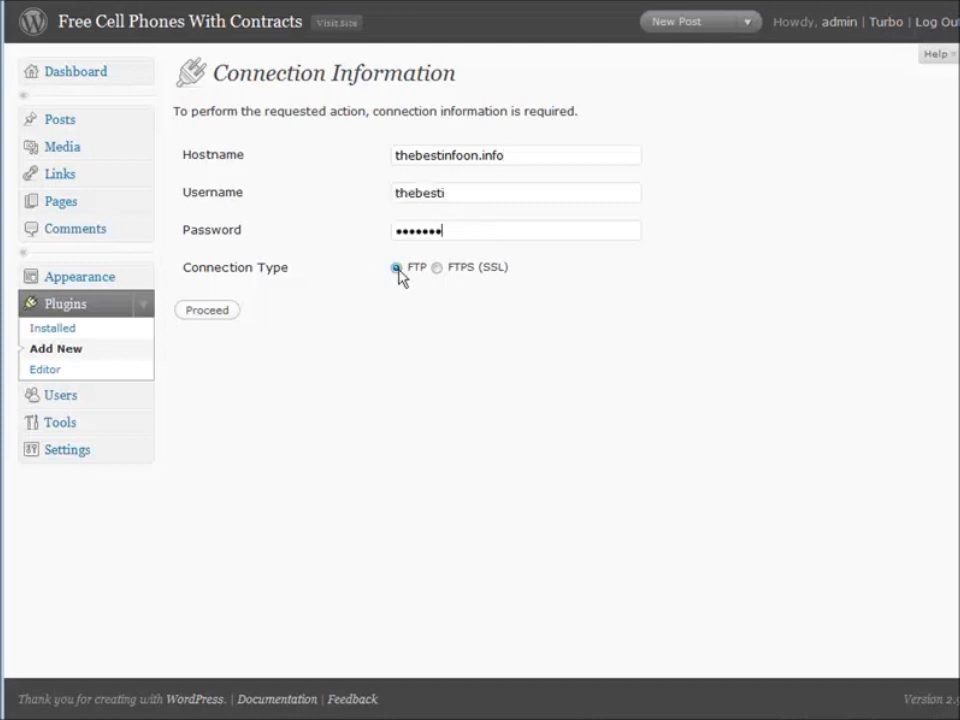
left_click(205, 311)
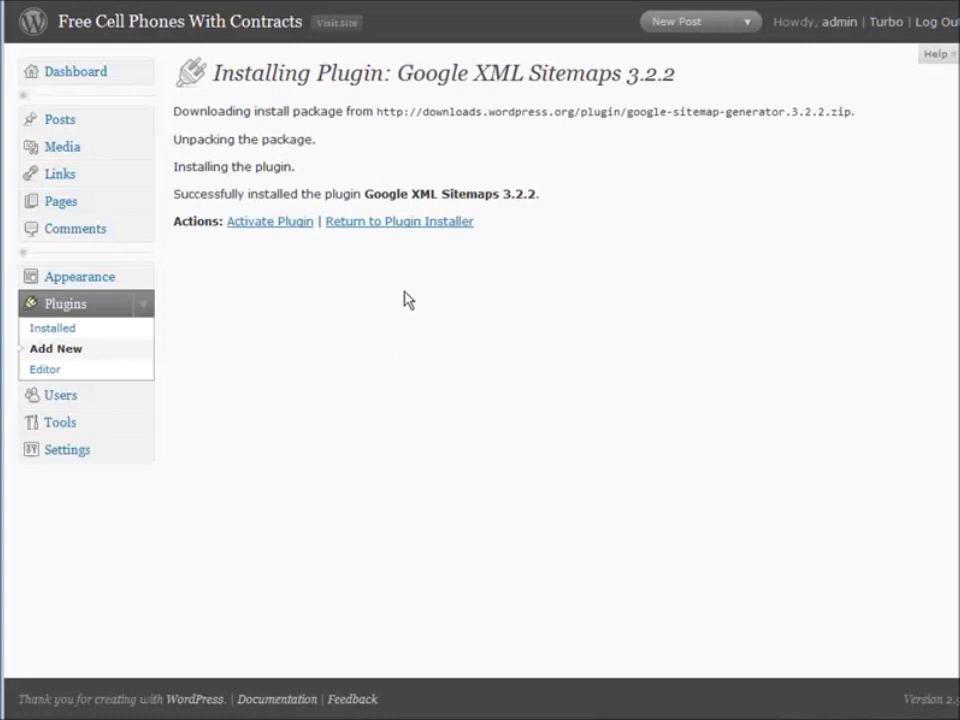
Install the All in One SEO Pack from the popular plugins using the saved FTP connection details, and activate it.
left_click(390, 222)
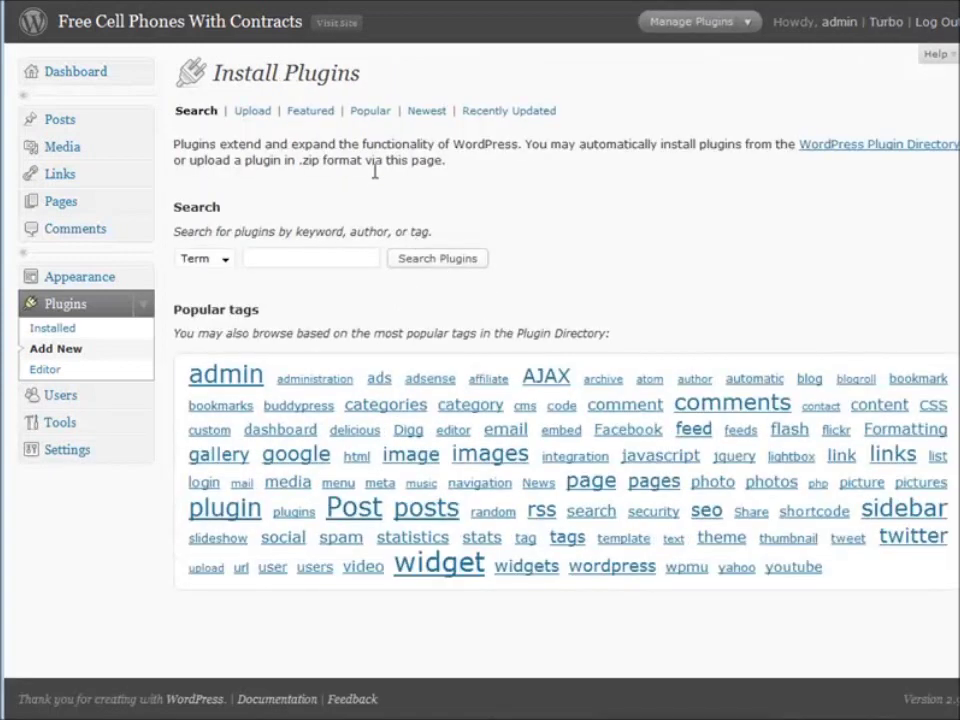
left_click(371, 113)
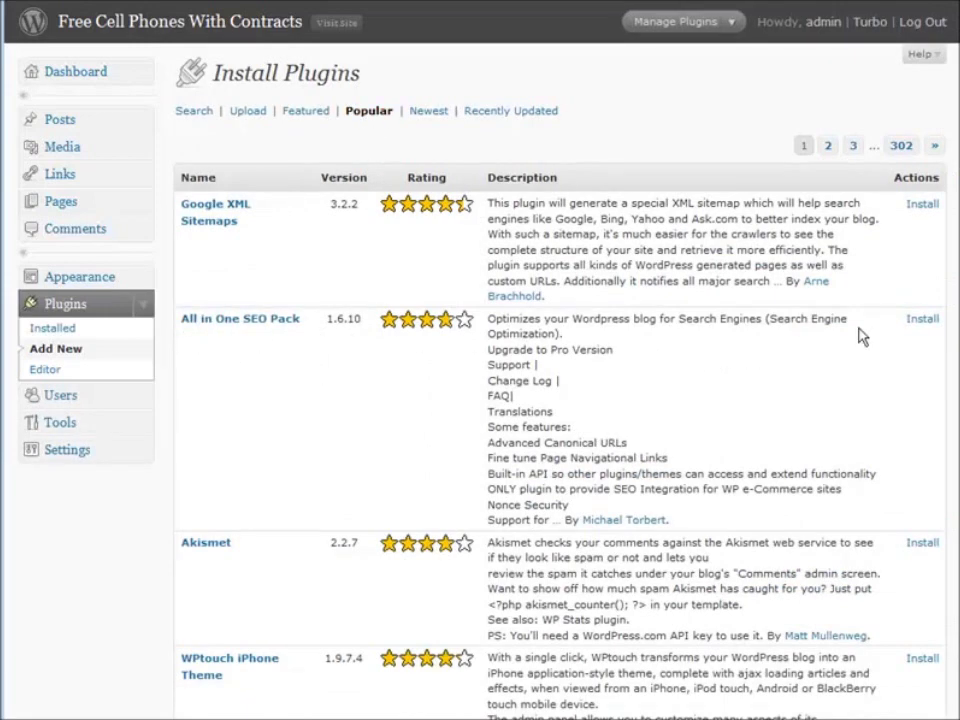
left_click(922, 319)
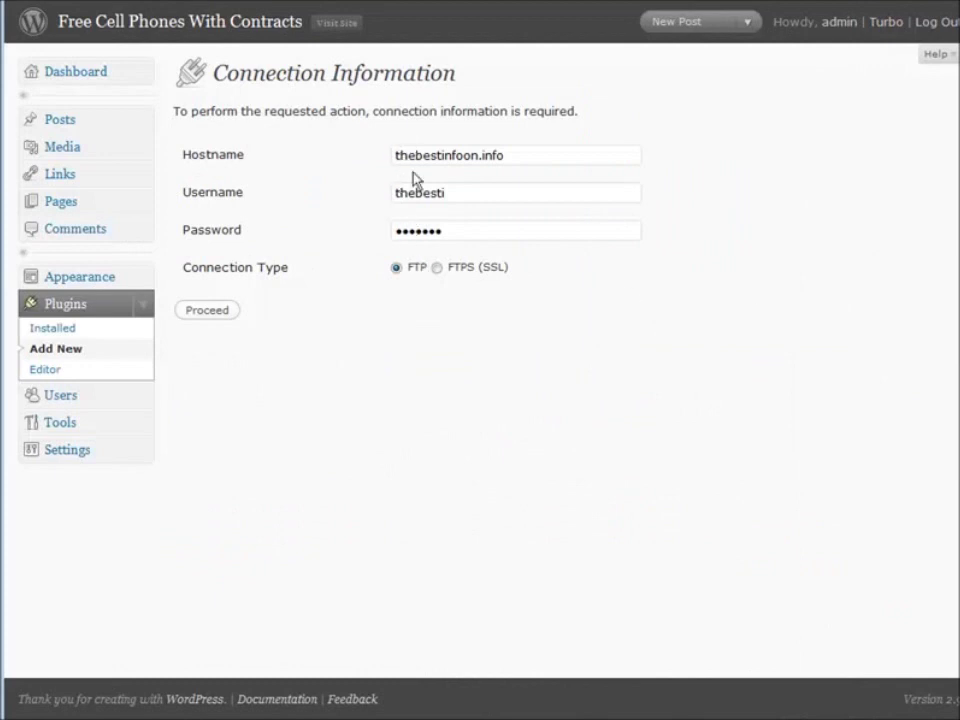
left_click(211, 312)
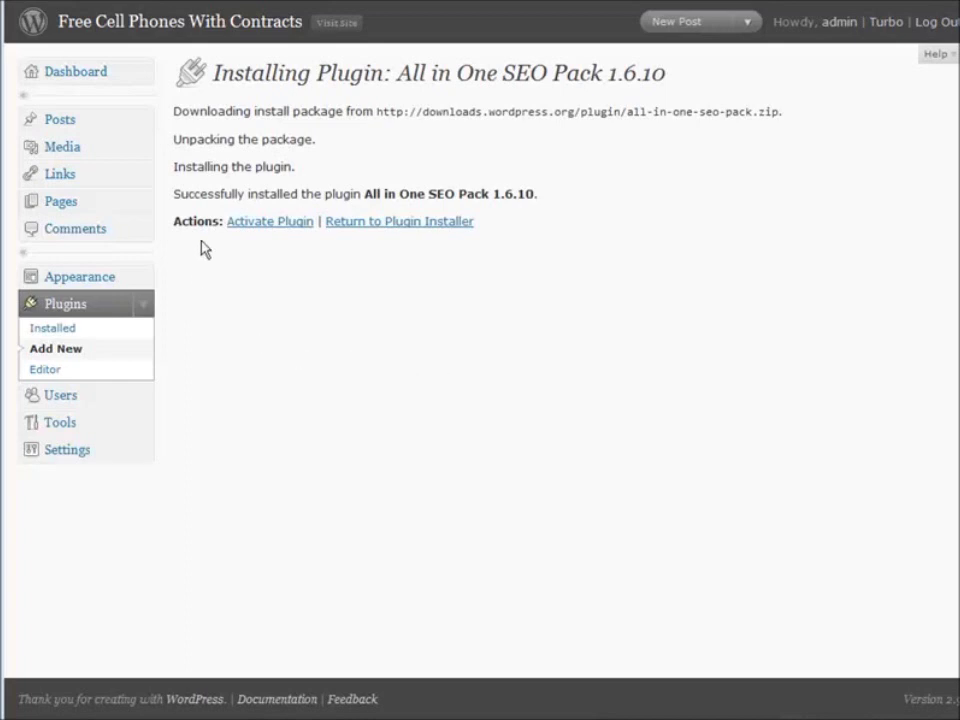
left_click(274, 224)
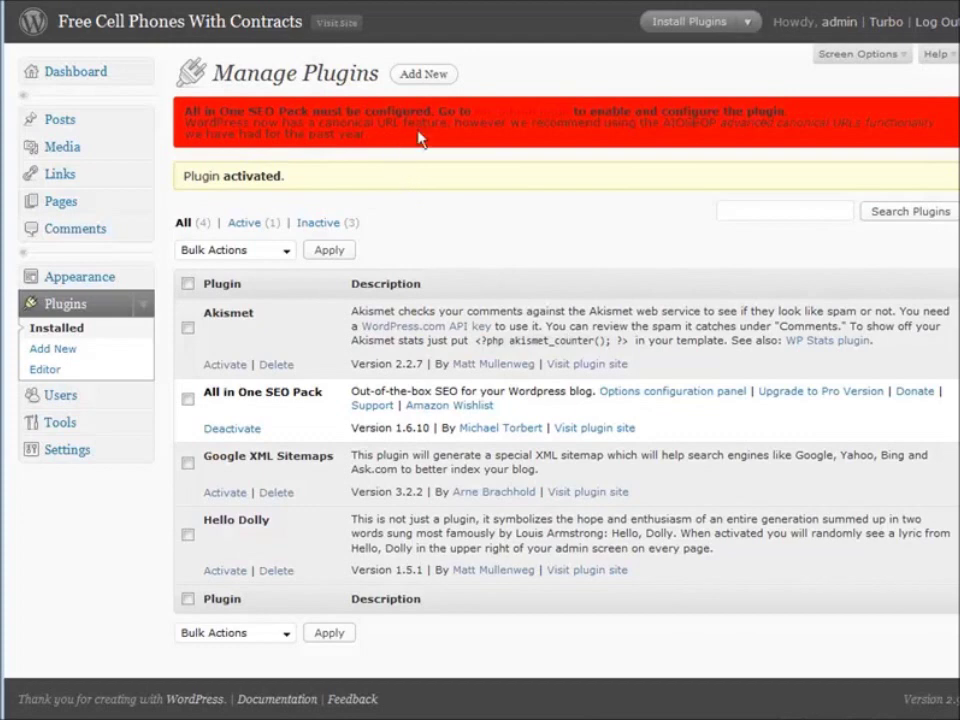
Open the All in One SEO configuration and set the plugin status to Enabled.
left_click(497, 111)
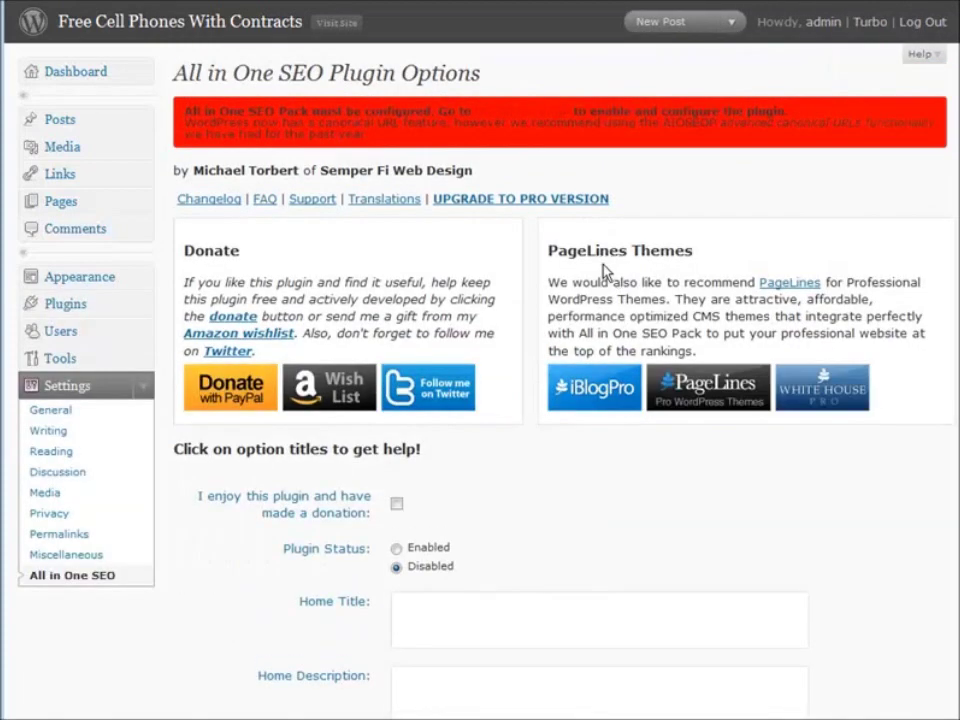
scroll(606, 272, "down", 5)
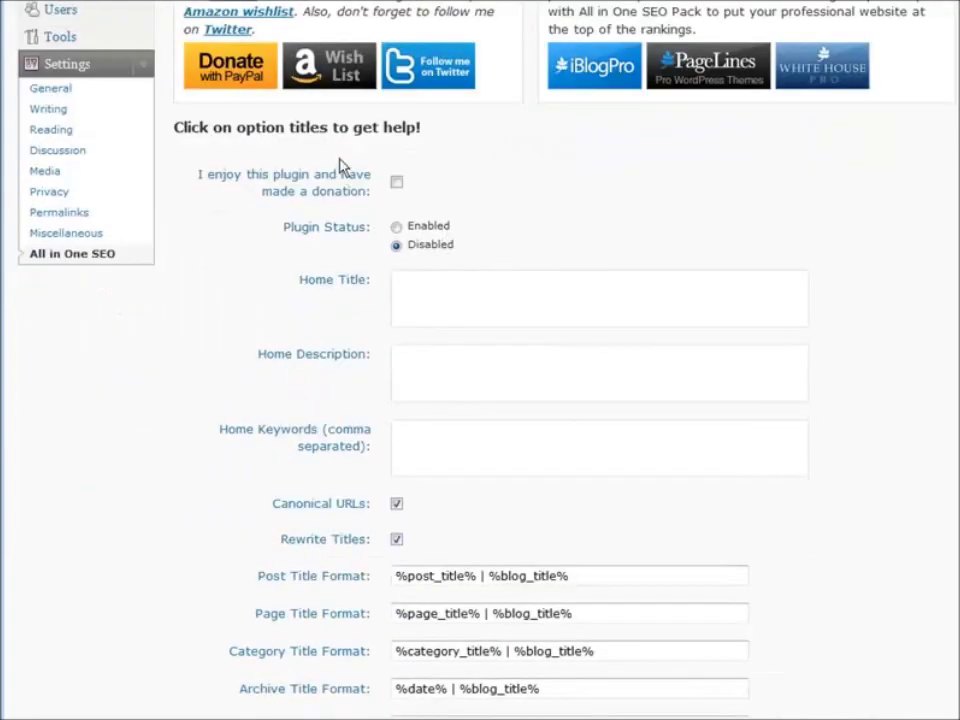
left_click(397, 227)
Switch to keywords.txt in Notepad and copy the phrase "free cell phones with contracts" without its quotation marks for the Home Title.
scroll(492, 308, "down", 2)
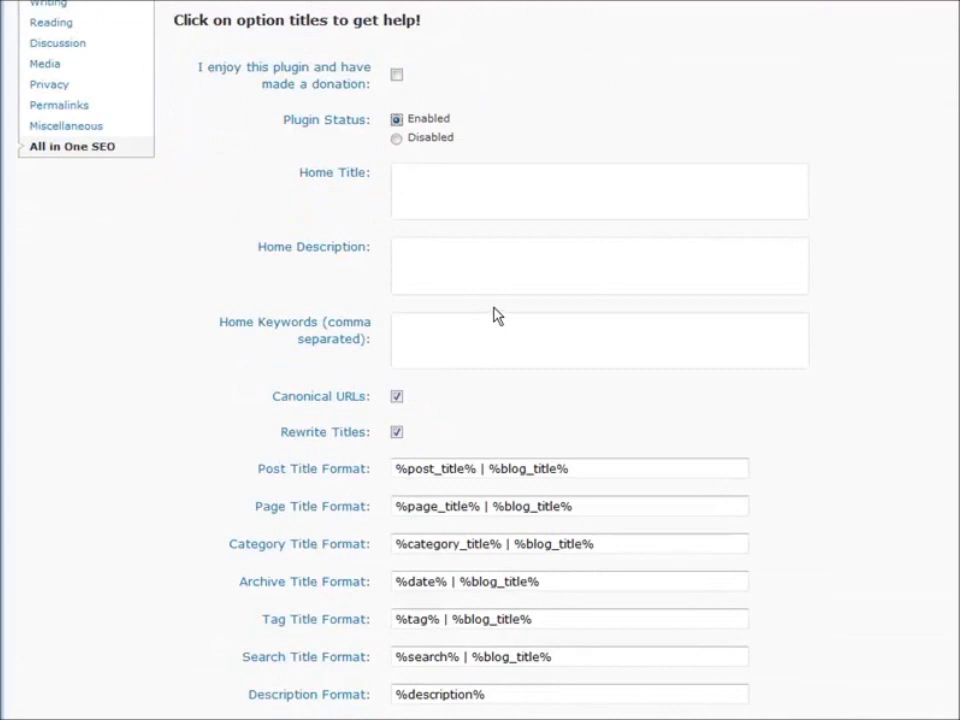
left_click(411, 178)
key("alt+Tab")
left_click_drag(351, 175, 117, 176)
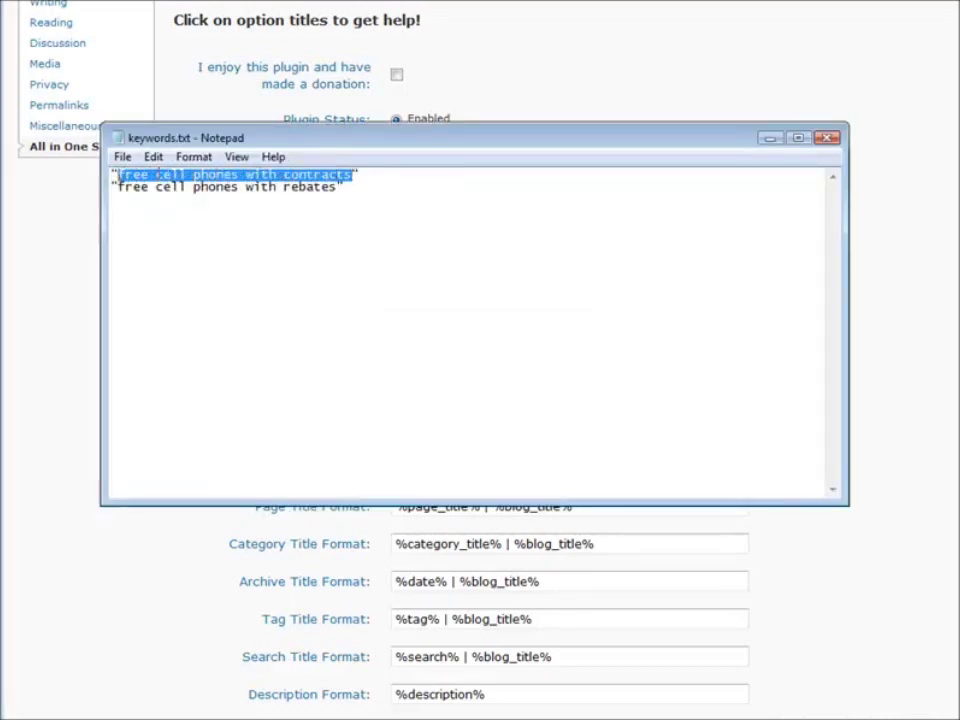
right_click(160, 176)
left_click(205, 238)
left_click(770, 140)
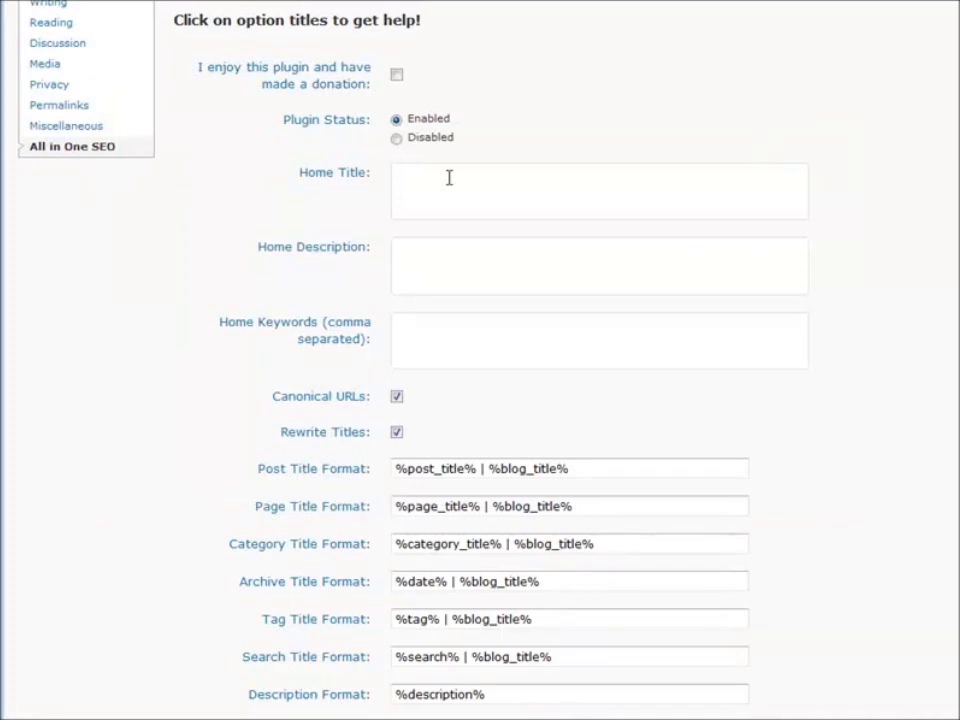
Paste the copied phrase into the Home Title and capitalize its first two words as "Free Cell".
key("ctrl+v")
key("ctrl+Left")
key("Home")
key("Delete")
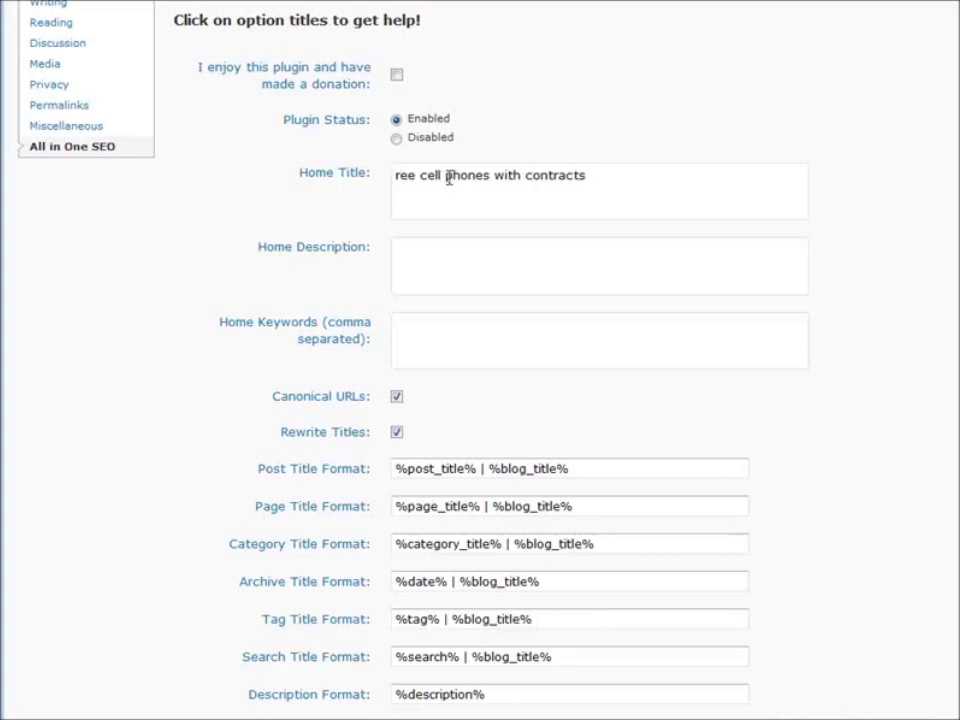
type("F")
key("ctrl+Right")
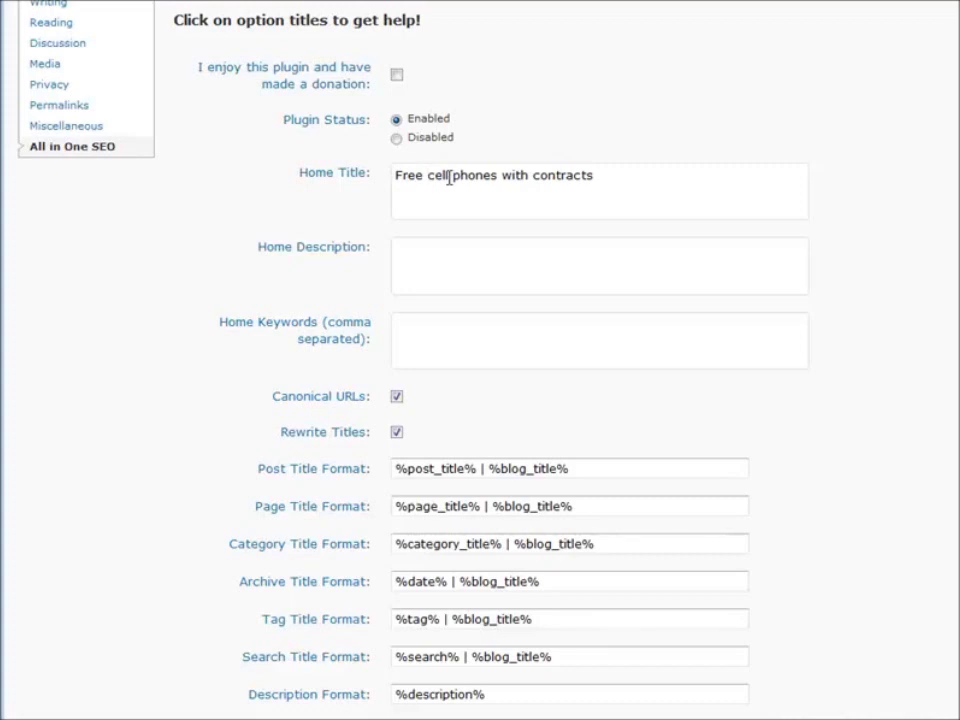
key("Delete")
type("C")
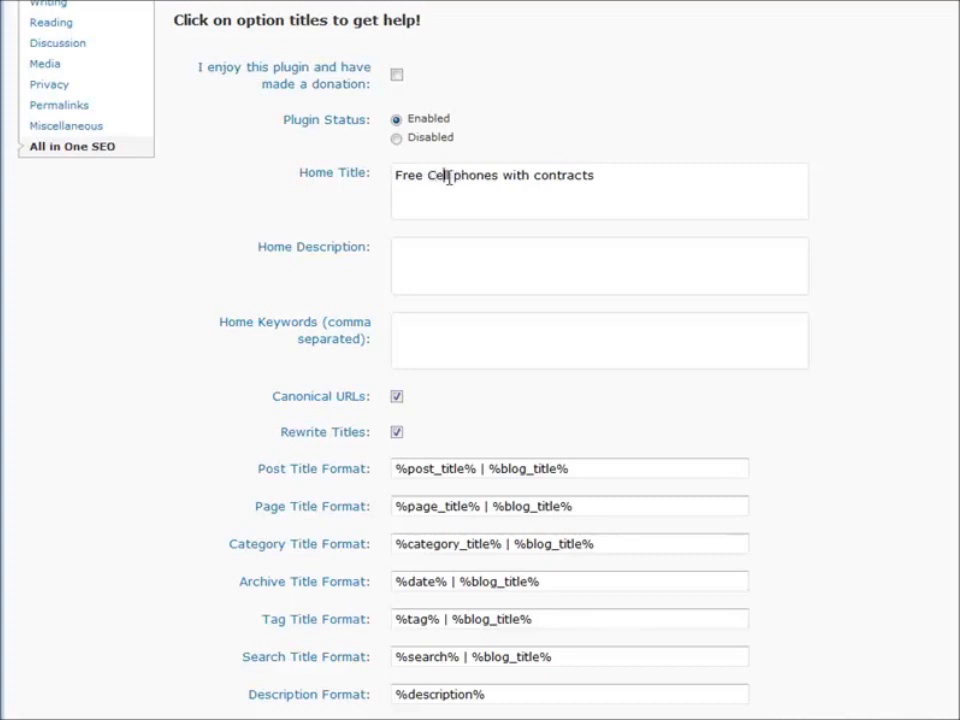
Capitalize the remaining words of the Home Title so it reads "Free Cell Phones With Contracts".
key("ctrl+Right")
key("BackSpace")
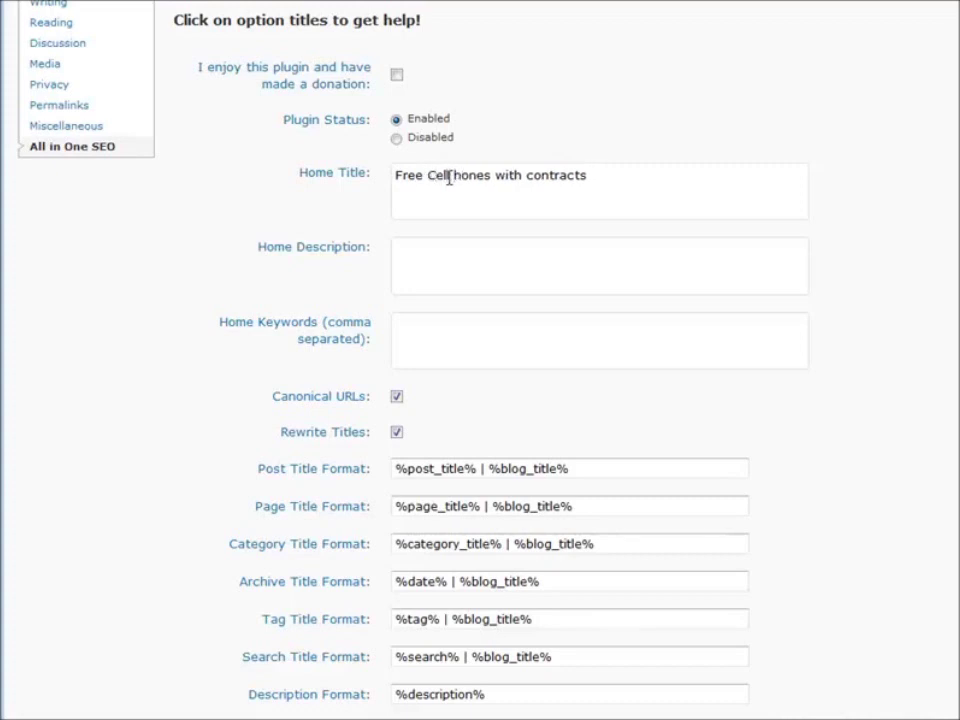
type("P")
key("Right")
key("Right")
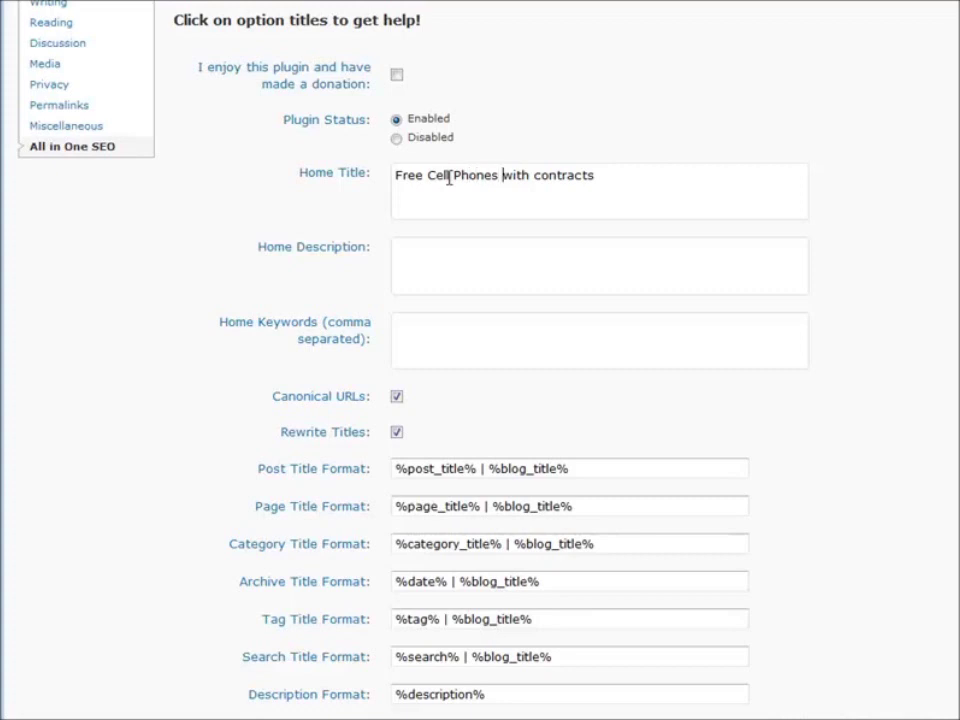
key("Delete")
key("Delete")
type("W")
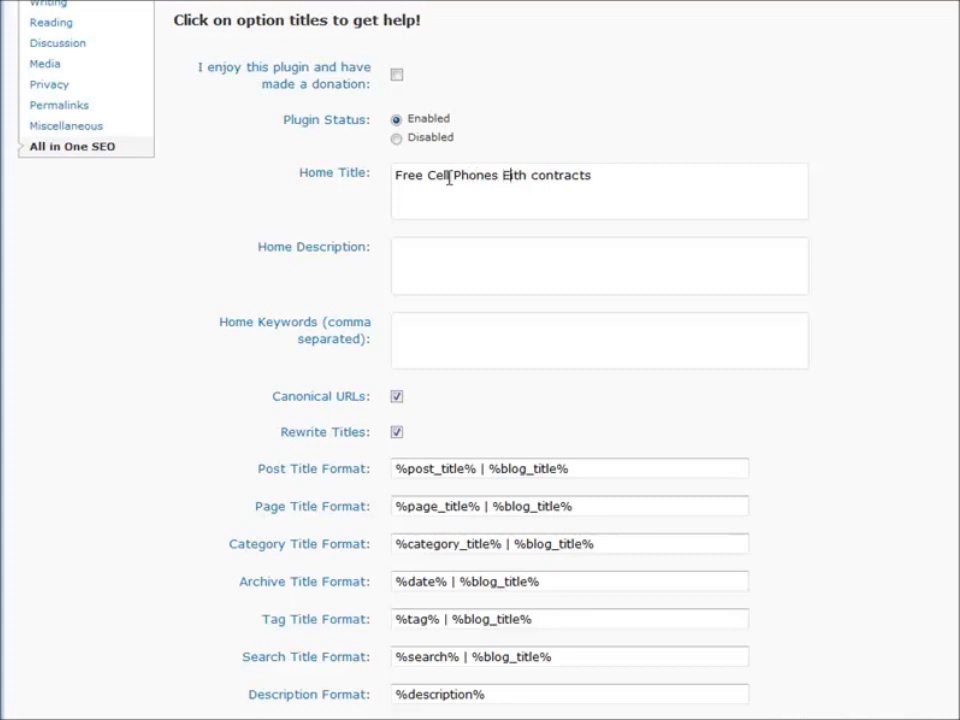
key("BackSpace")
key("Delete")
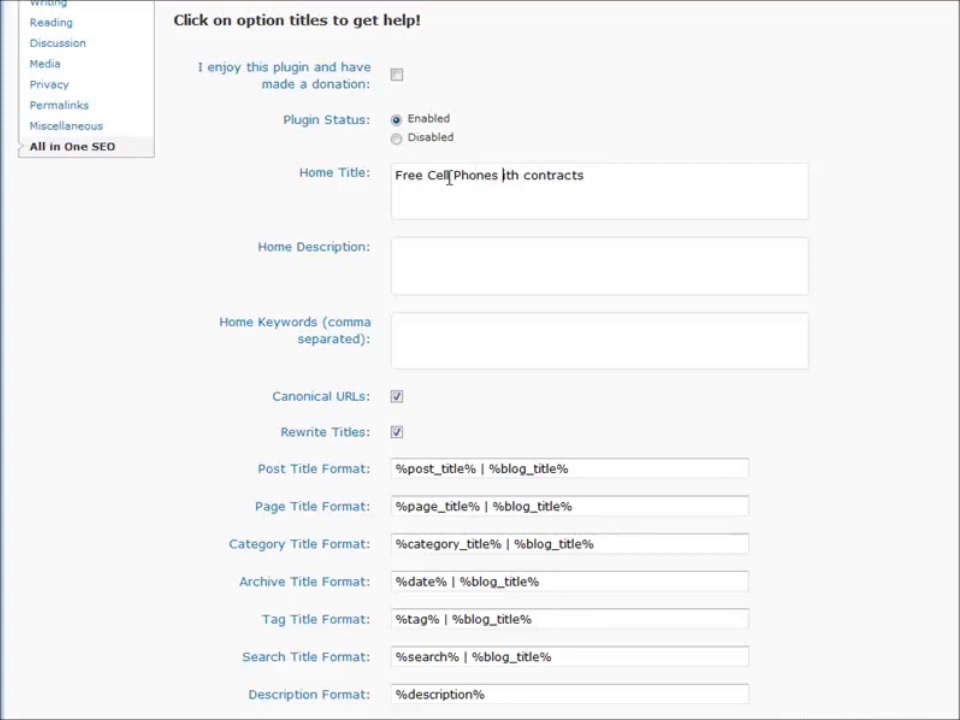
type("W")
key("Right")
key("Right")
key("Right")
key("Right")
key("Delete")
type("C")
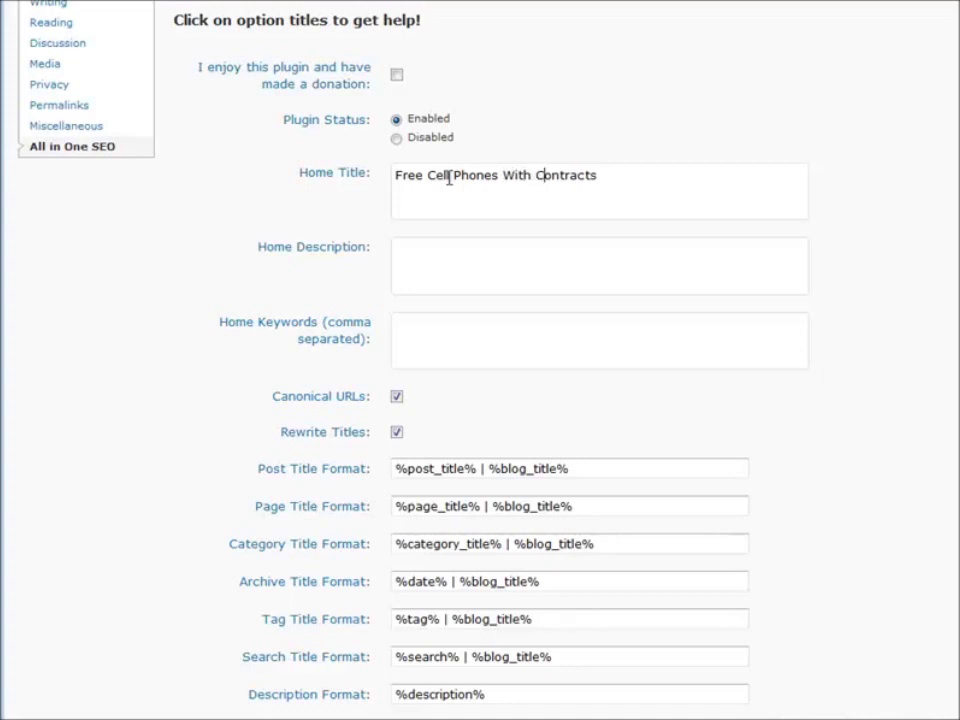
Enter "free cell phones with contracts" as both the Home Description and the first Home Keywords entry.
left_click(411, 245)
key("ctrl+v")
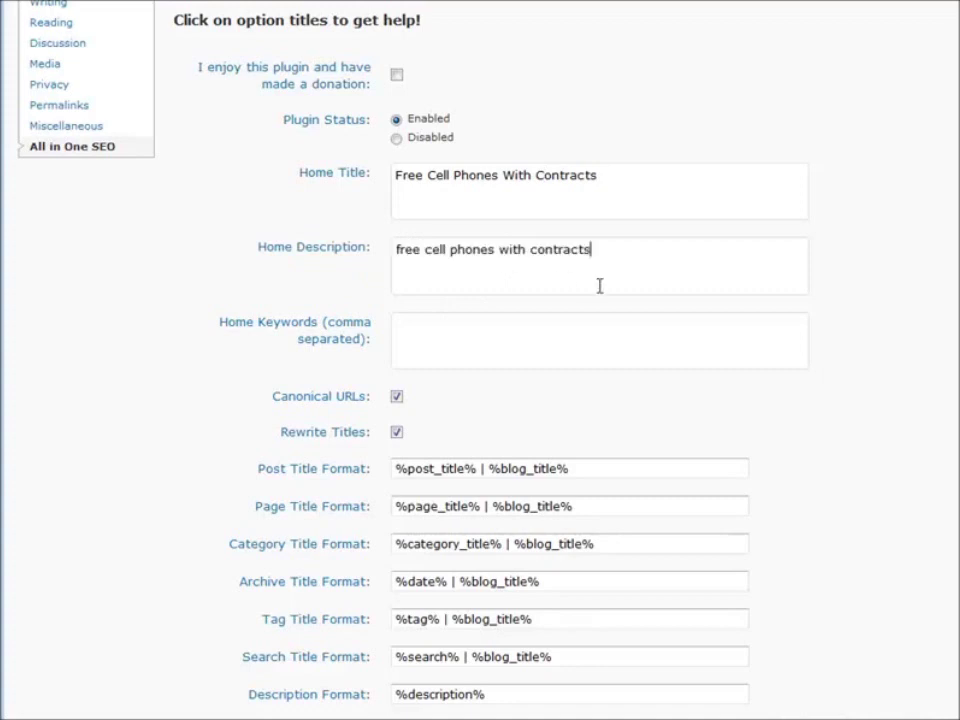
left_click(420, 325)
key("ctrl+v")
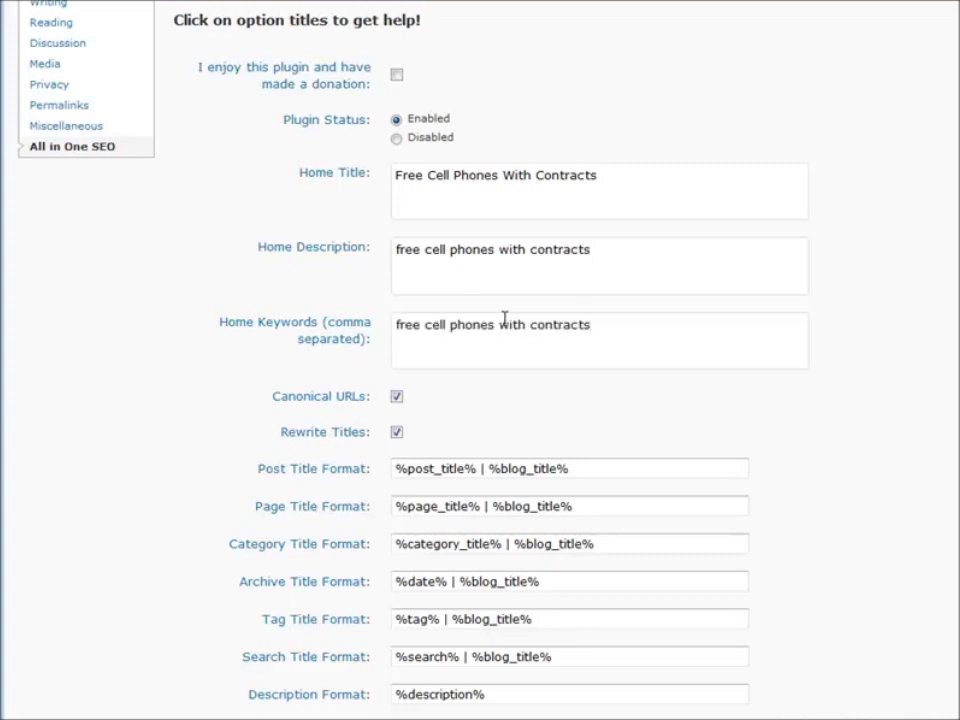
Add "free cell phones with rebates" to the Home Keywords after a comma, copying the phrase from keywords.txt in Notepad.
type(",")
key("alt+Tab")
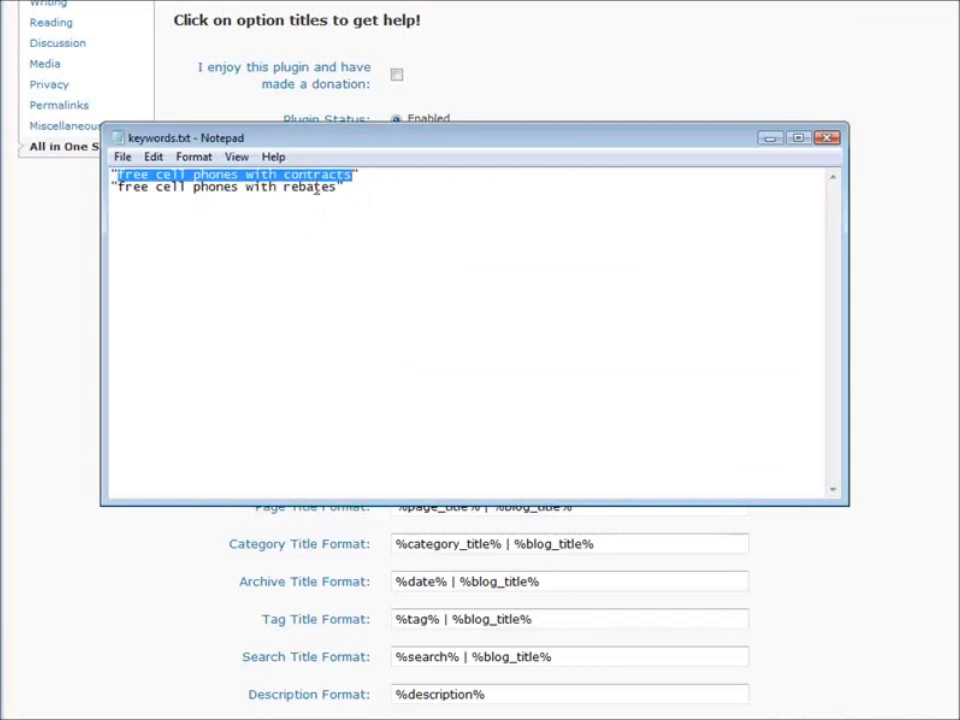
left_click_drag(340, 188, 118, 188)
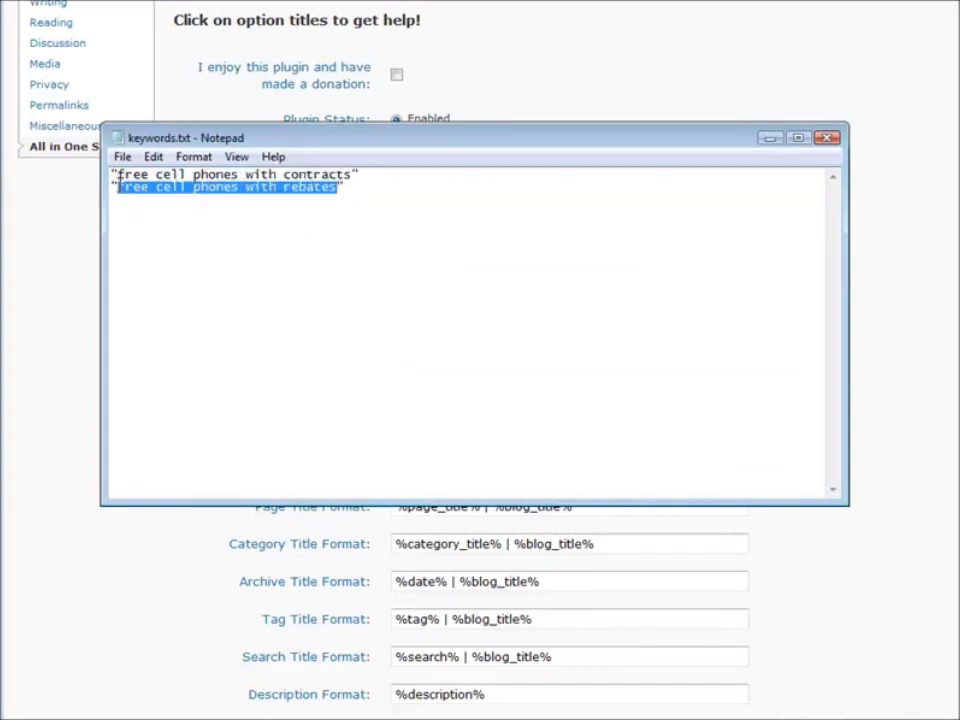
right_click(151, 185)
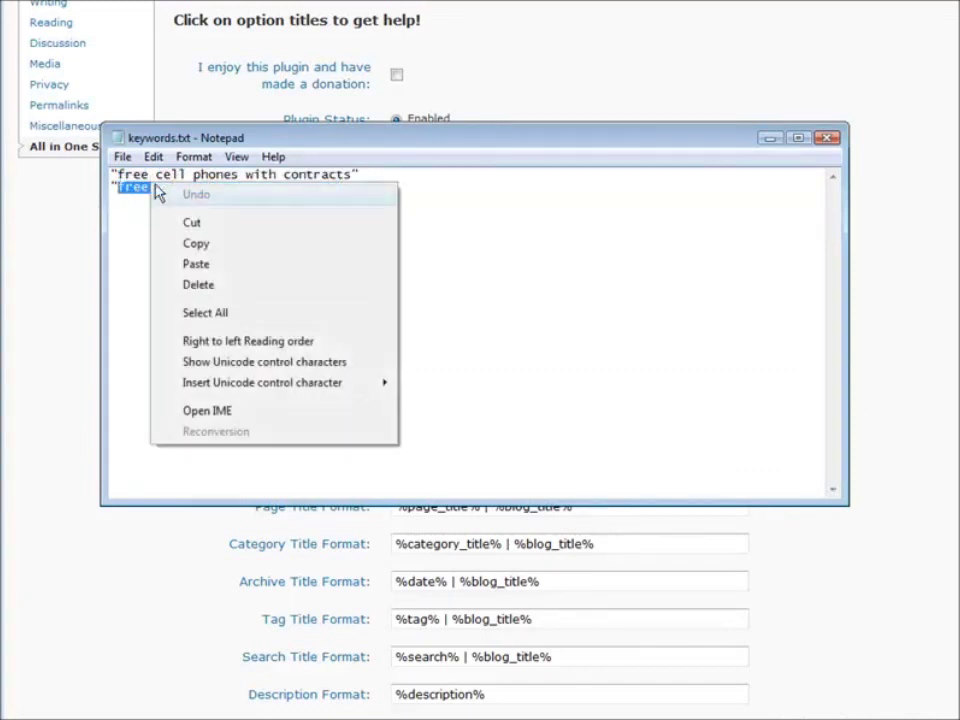
left_click(199, 246)
left_click(772, 140)
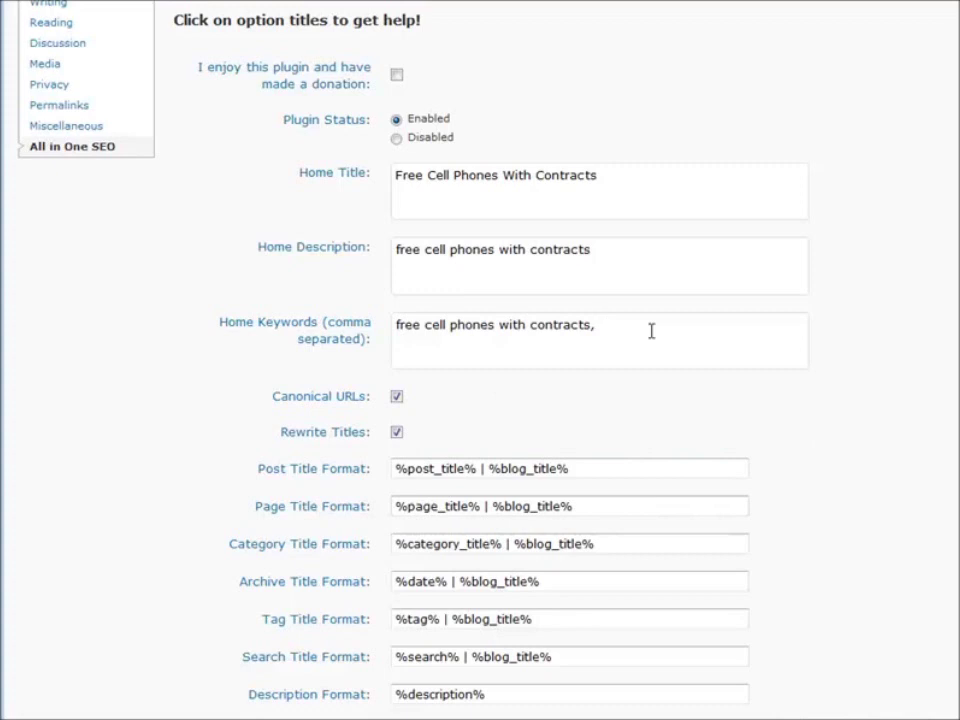
key("ctrl+v")
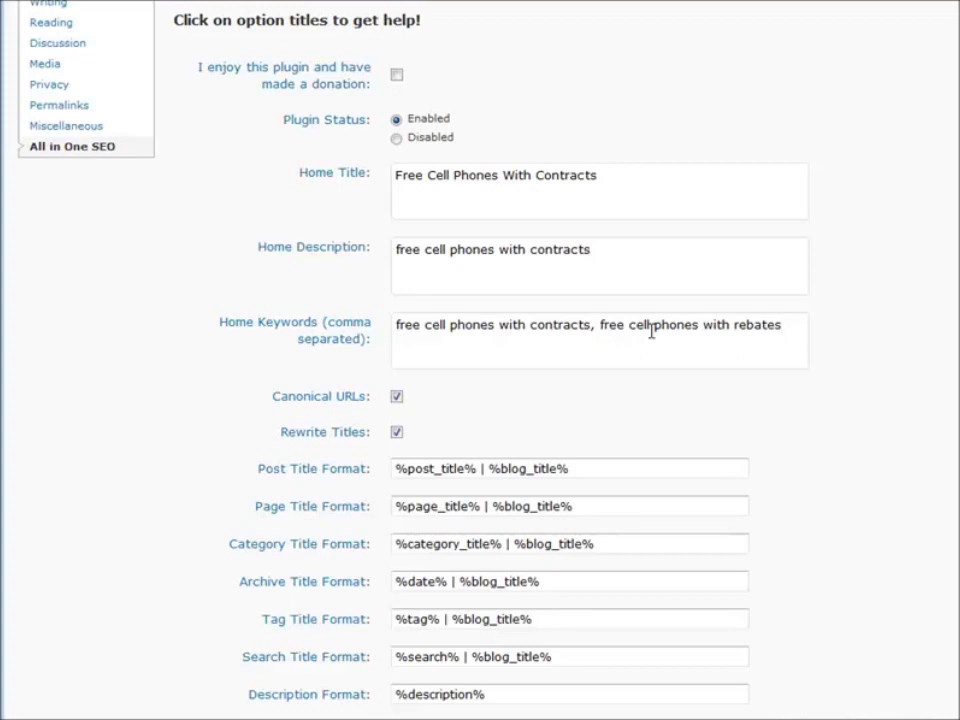
Add the comma-separated phrases "free cell phone" and "free cell phones" to the end of the Home Keywords.
type(", free cell phone")
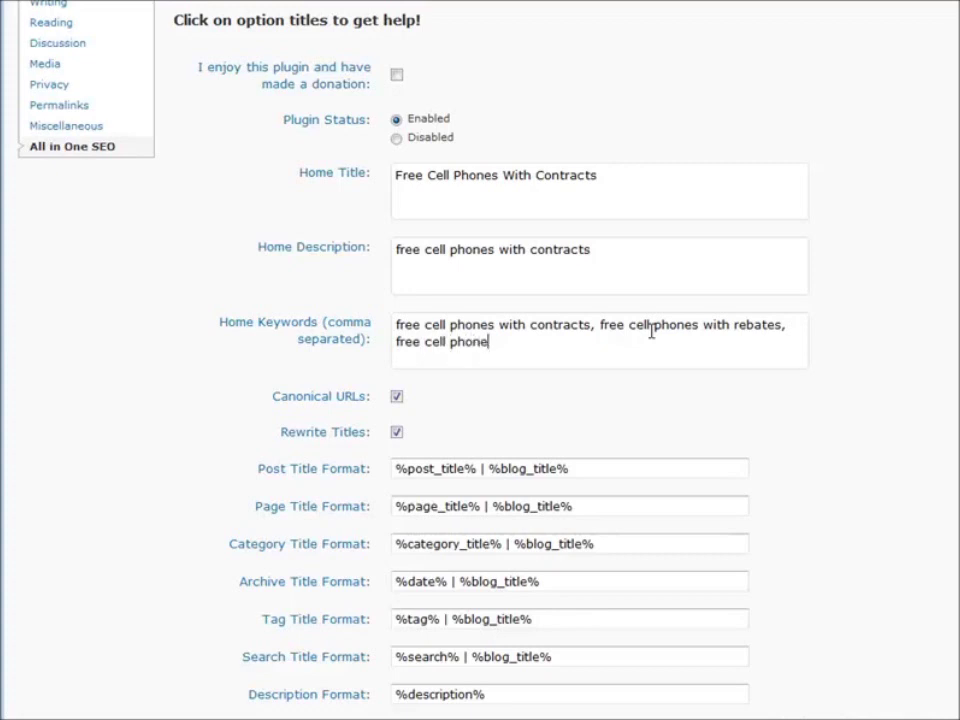
type(", free cell phones")
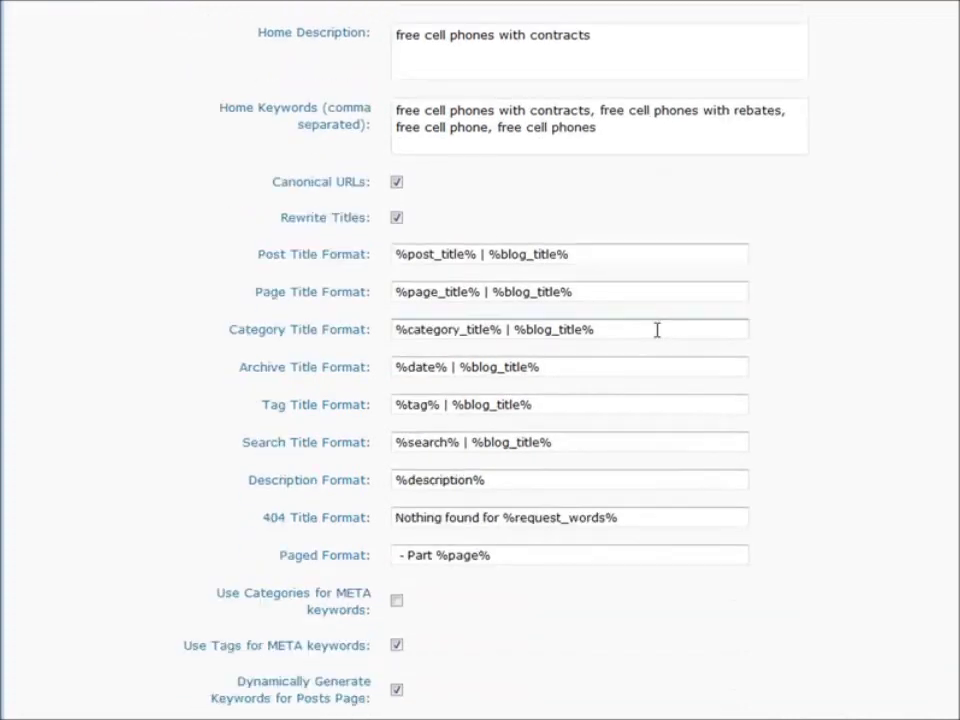
scroll(656, 339, "down", 1)
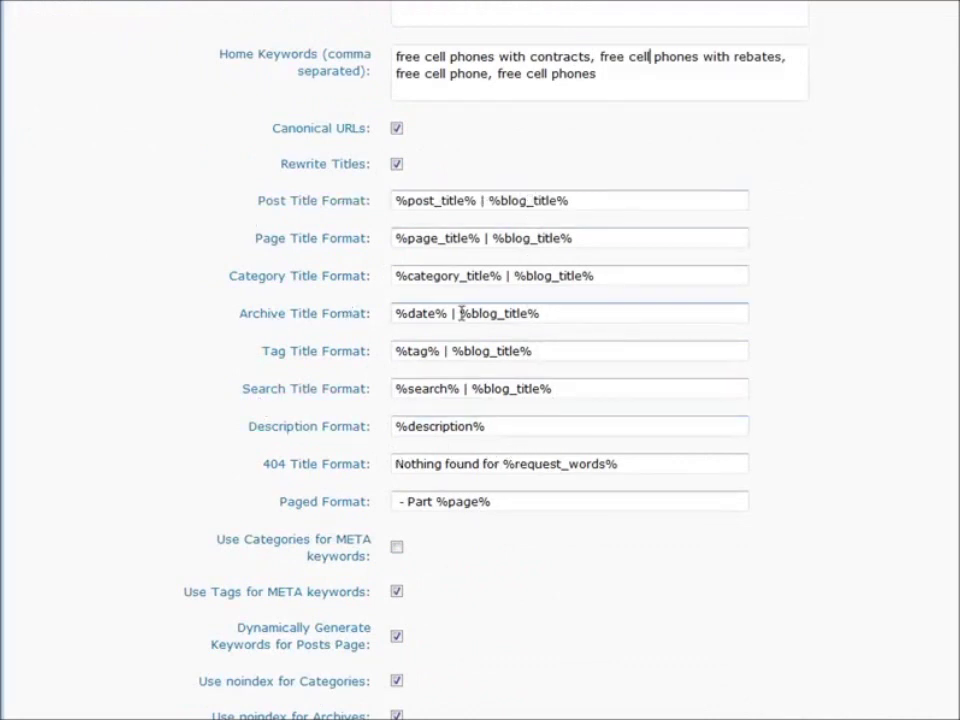
scroll(386, 356, "down", 1)
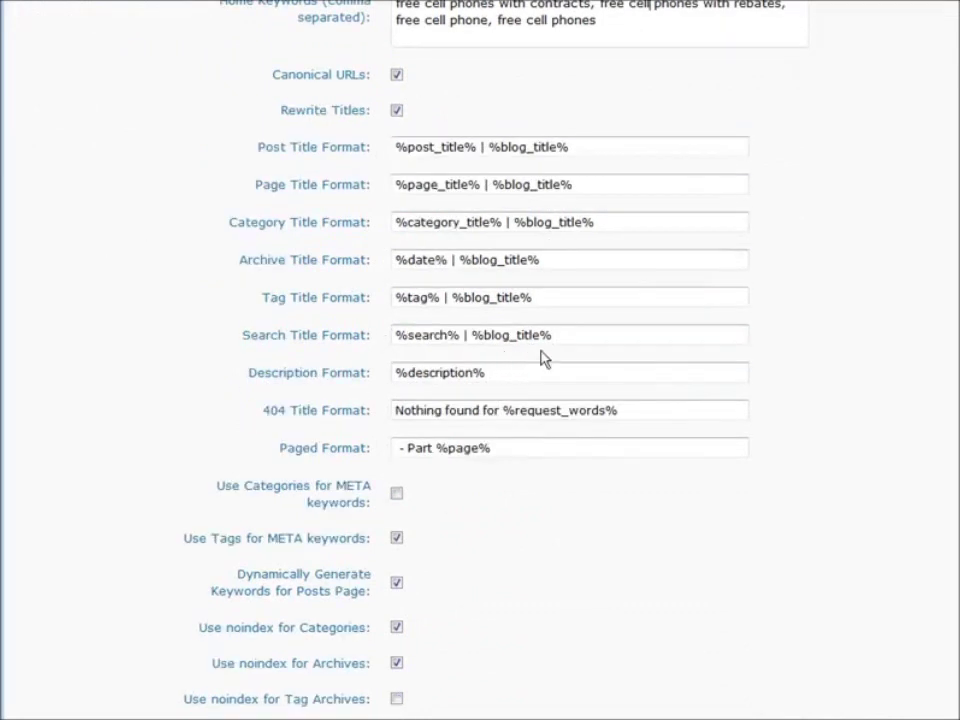
Check the title formats and indexing options below the Home Keywords, then save the All in One SEO options.
scroll(543, 357, "down", 6)
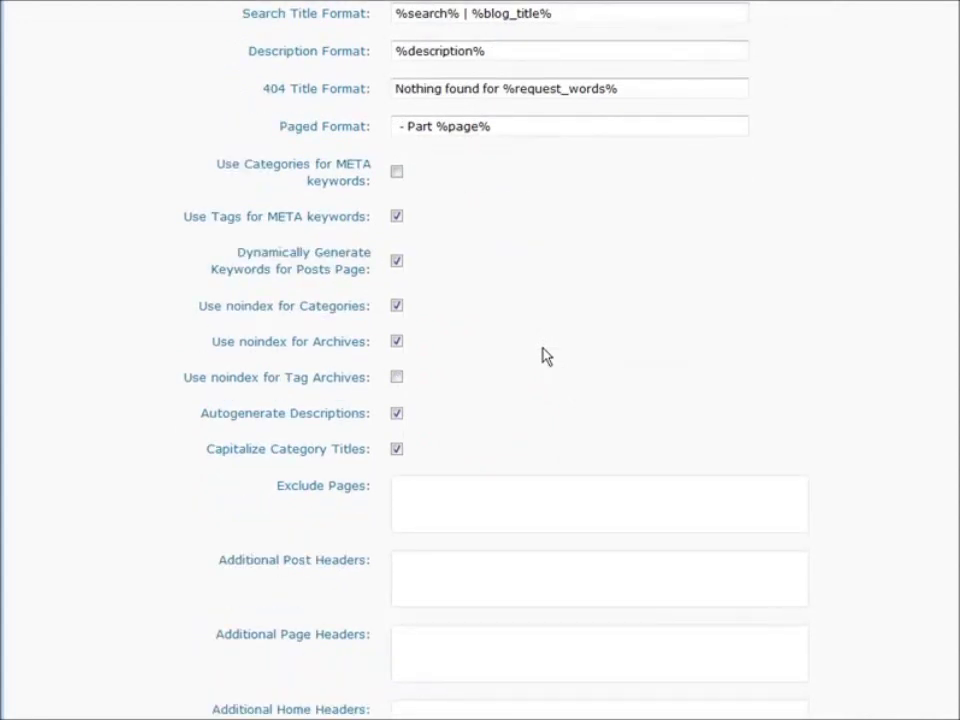
scroll(547, 357, "up", 4)
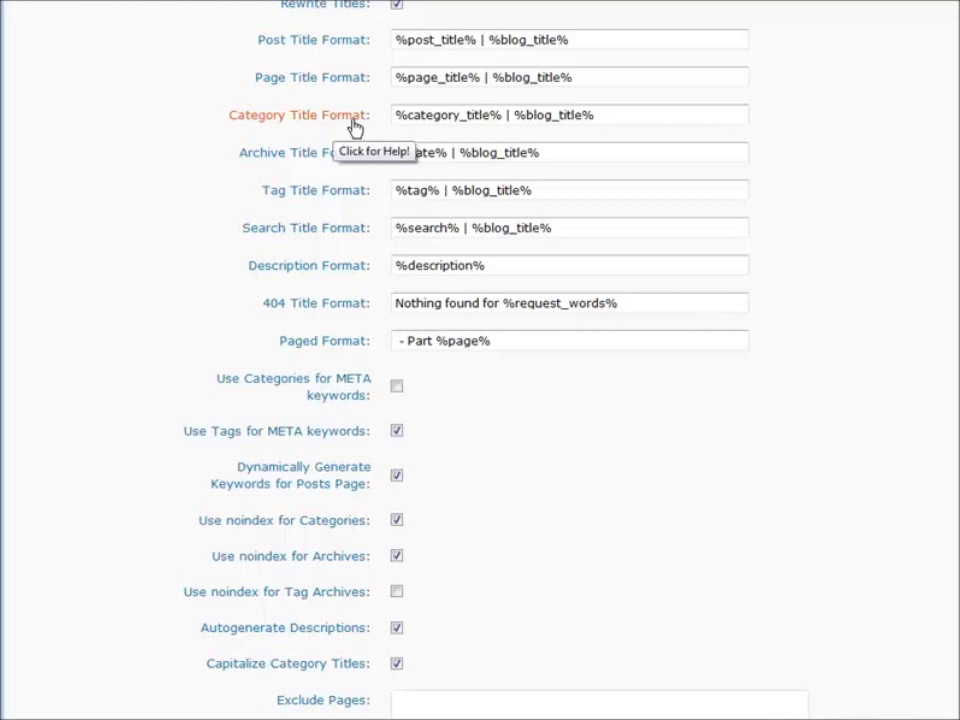
scroll(315, 197, "up", 3)
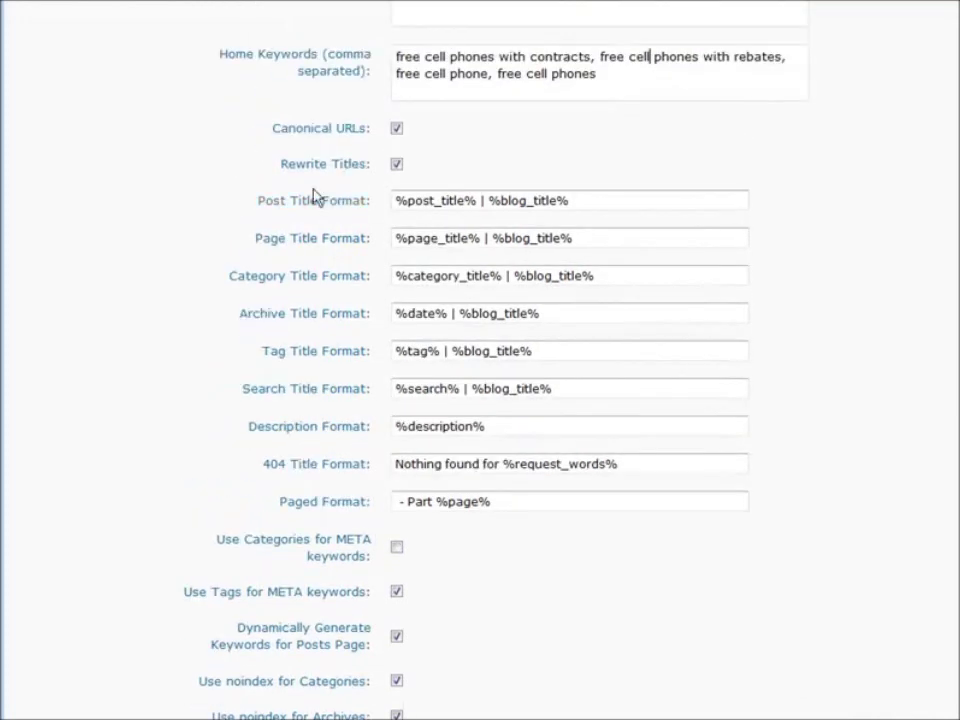
left_click(410, 203)
scroll(621, 220, "down", 5)
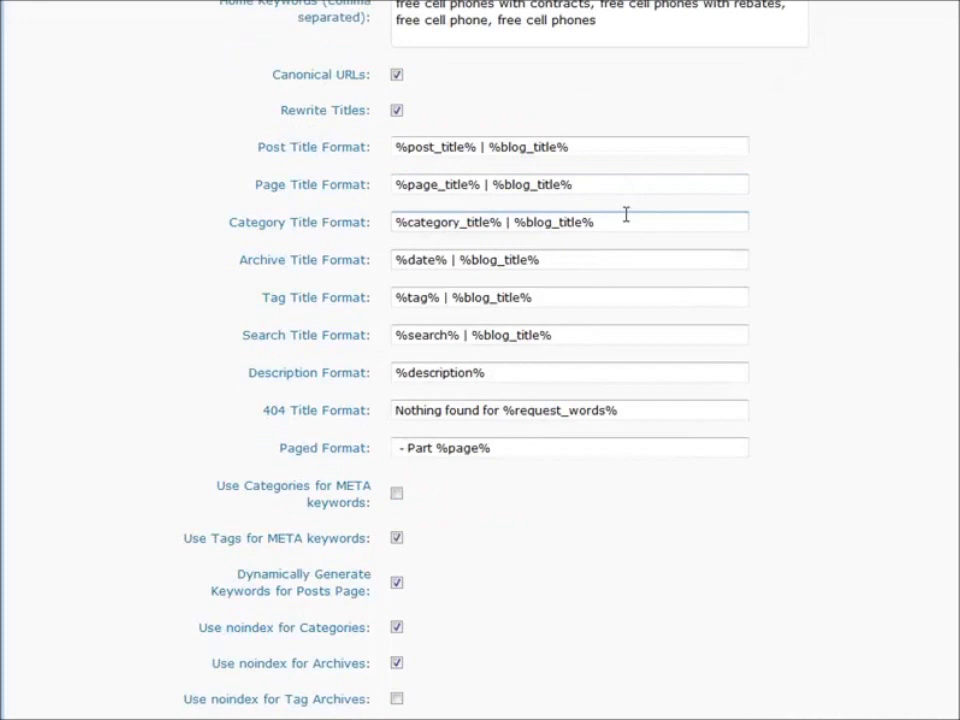
scroll(627, 220, "down", 2)
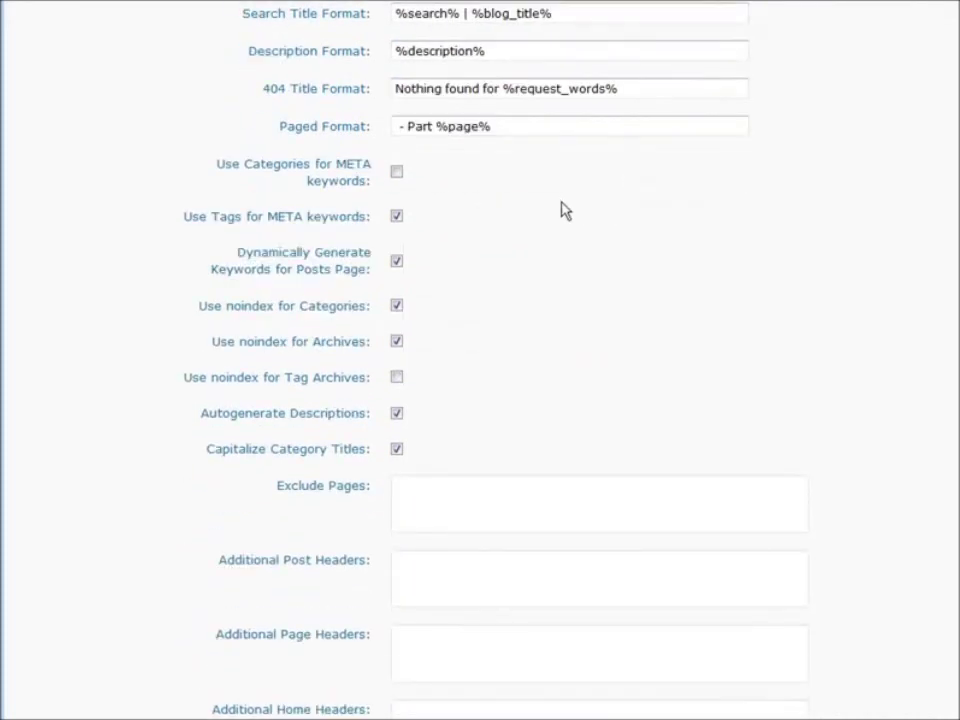
scroll(514, 212, "down", 3)
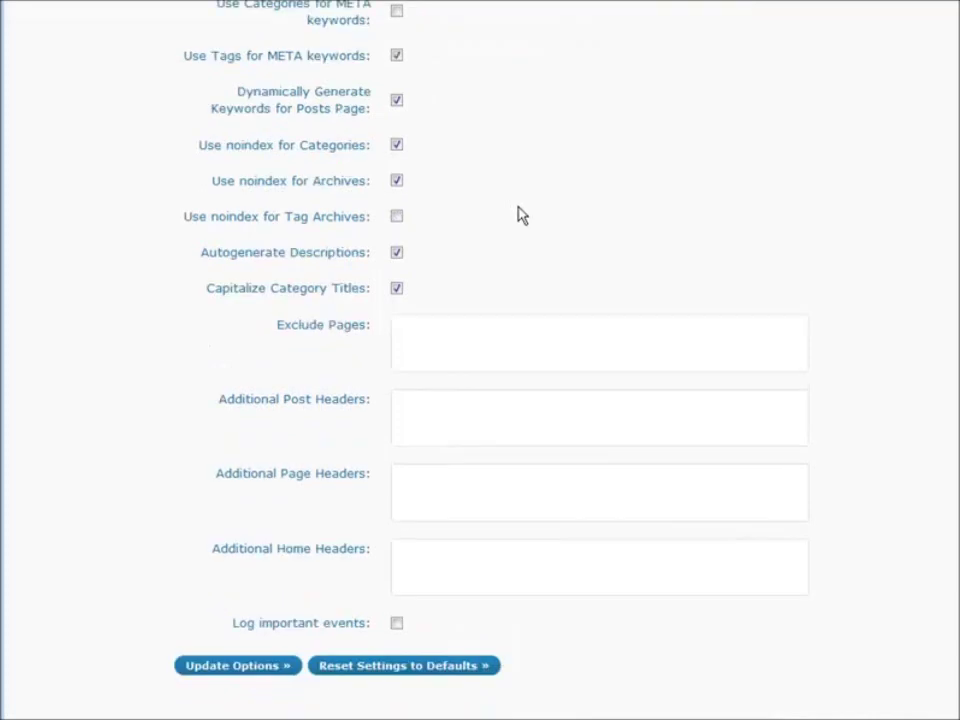
scroll(520, 214, "down", 2)
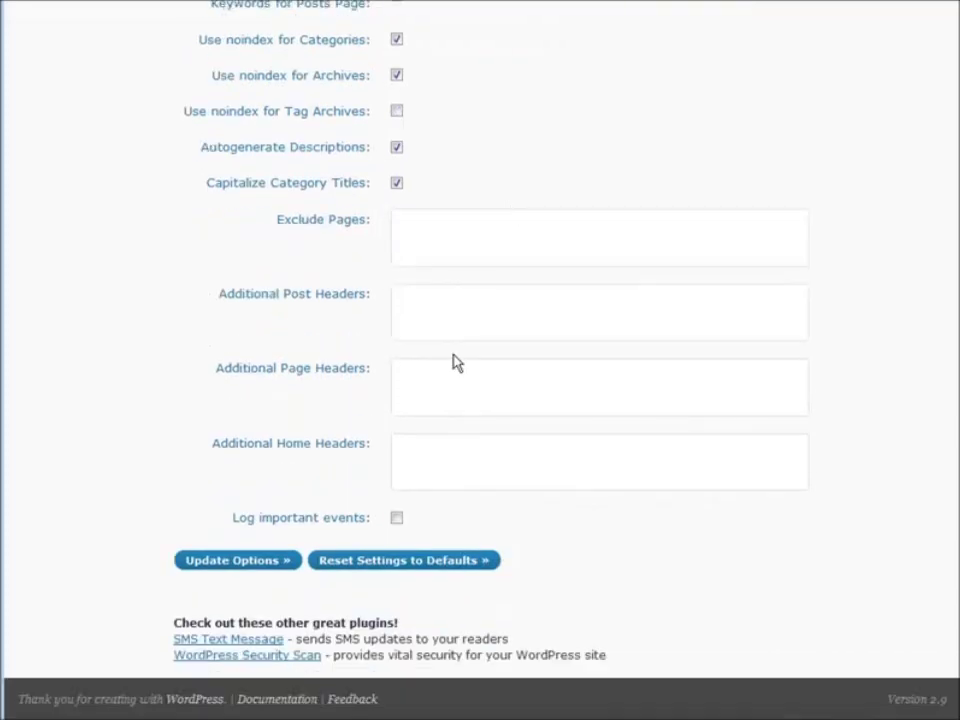
left_click(226, 564)
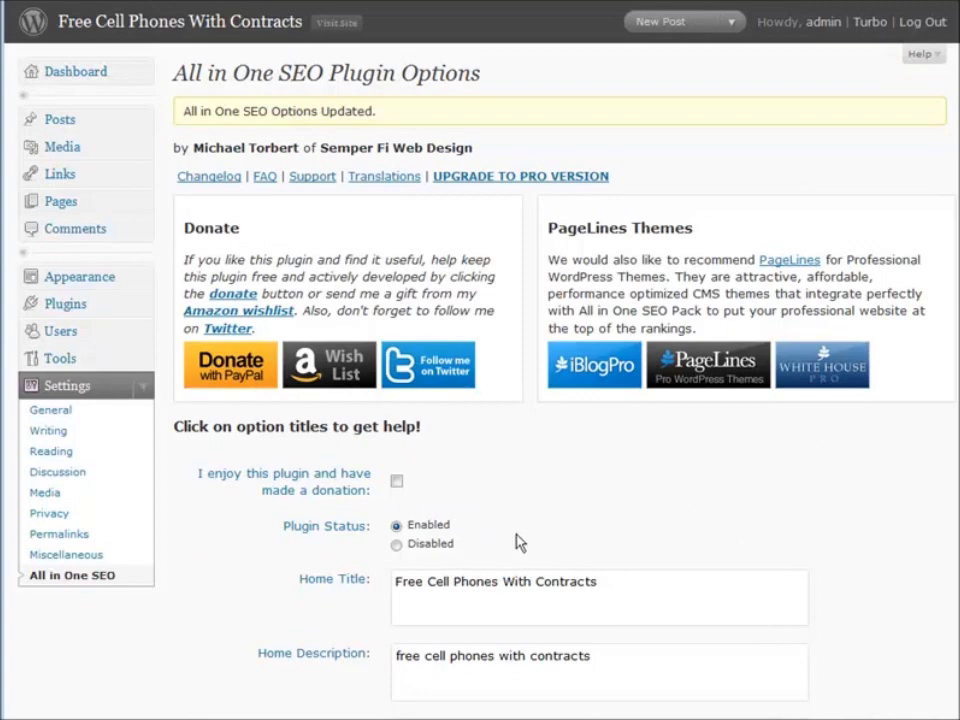
Activate the Google XML Sitemaps plugin in the list of installed plugins.
left_click(38, 310)
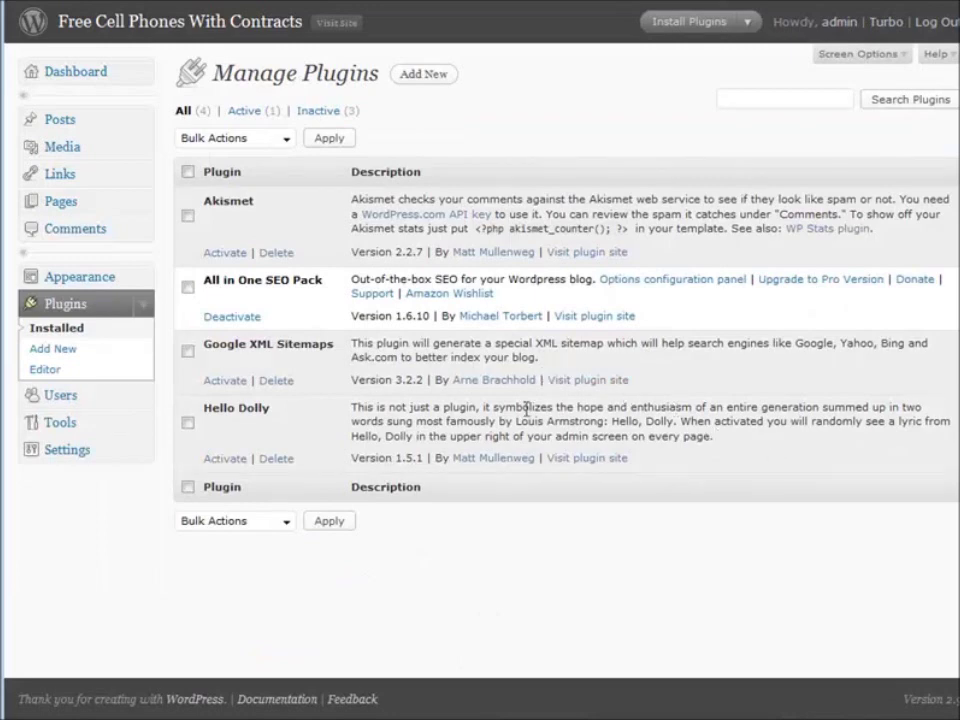
left_click(216, 381)
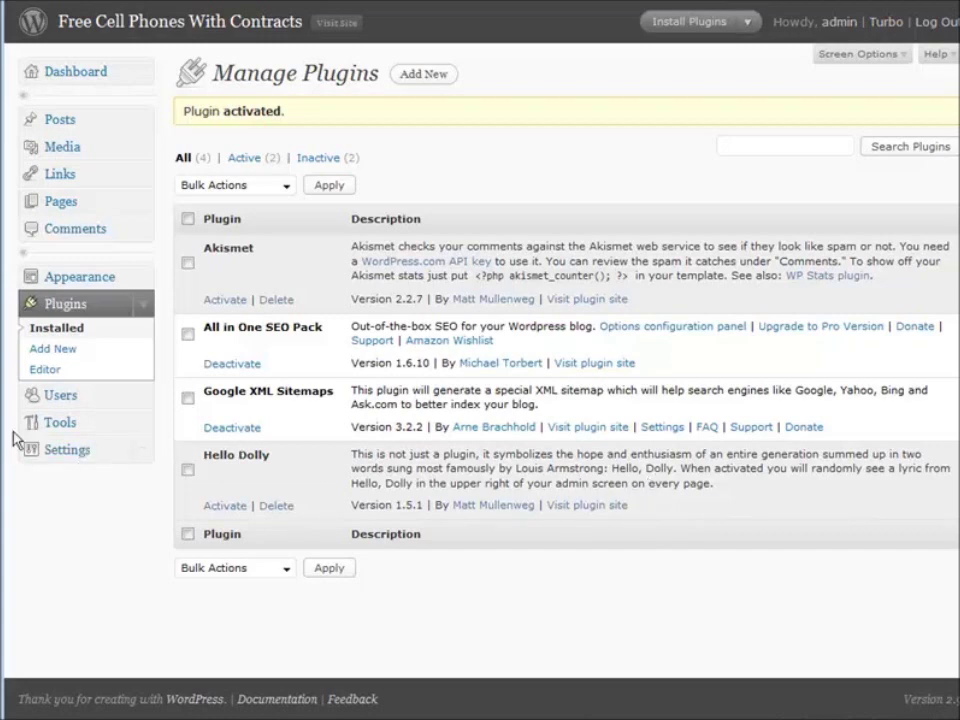
In the General settings, replace the Tagline with a copy of the blog title, "Free Cell Phones With Contracts".
left_click(66, 451)
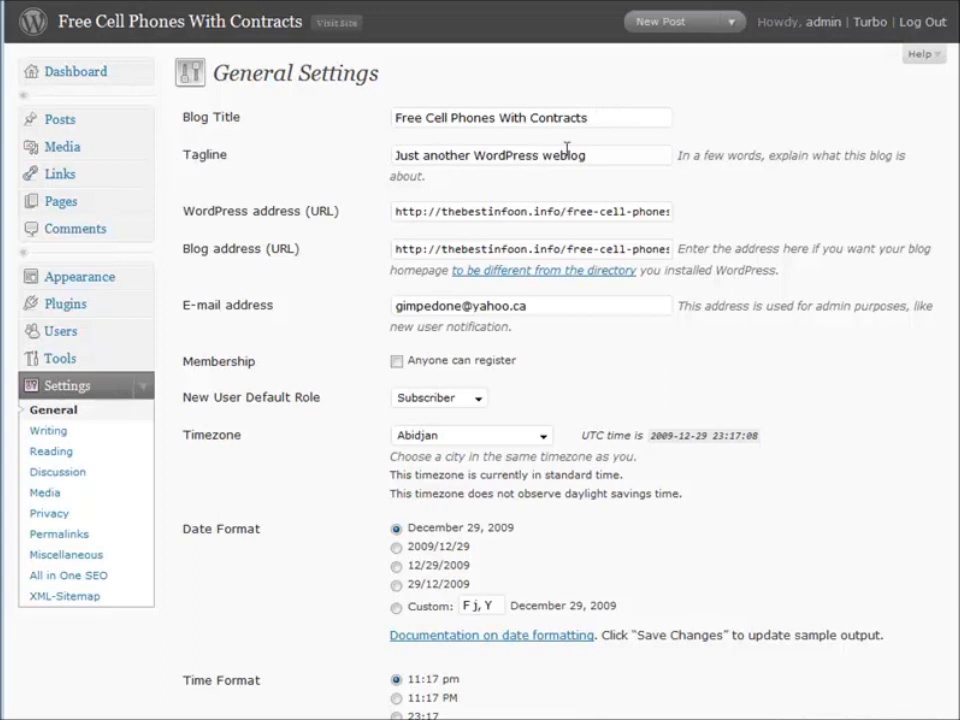
left_click_drag(587, 155, 311, 156)
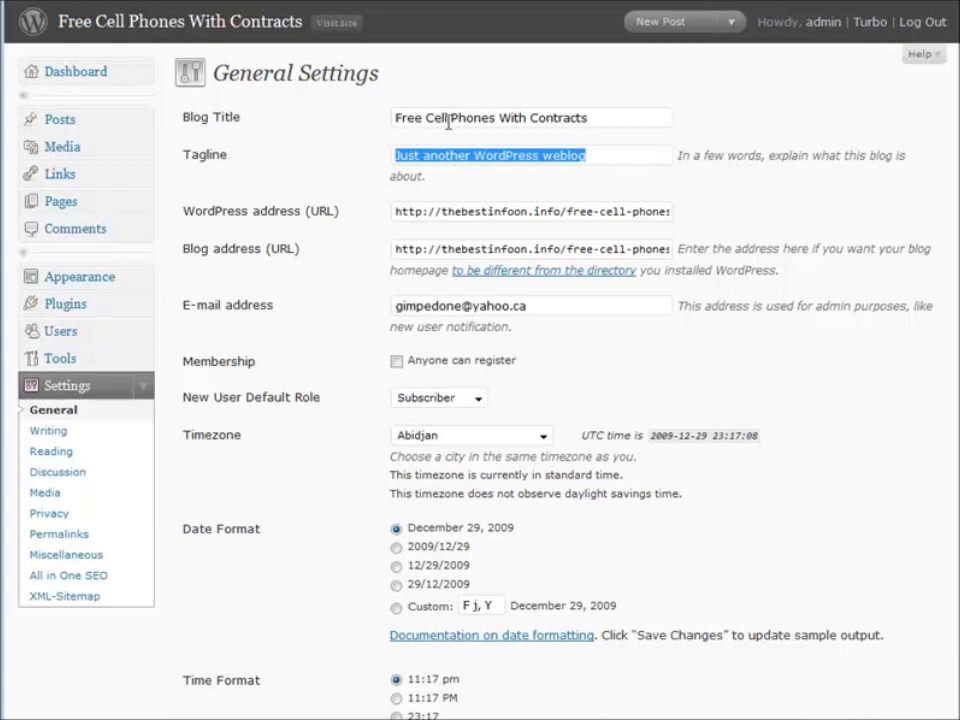
left_click_drag(591, 117, 351, 118)
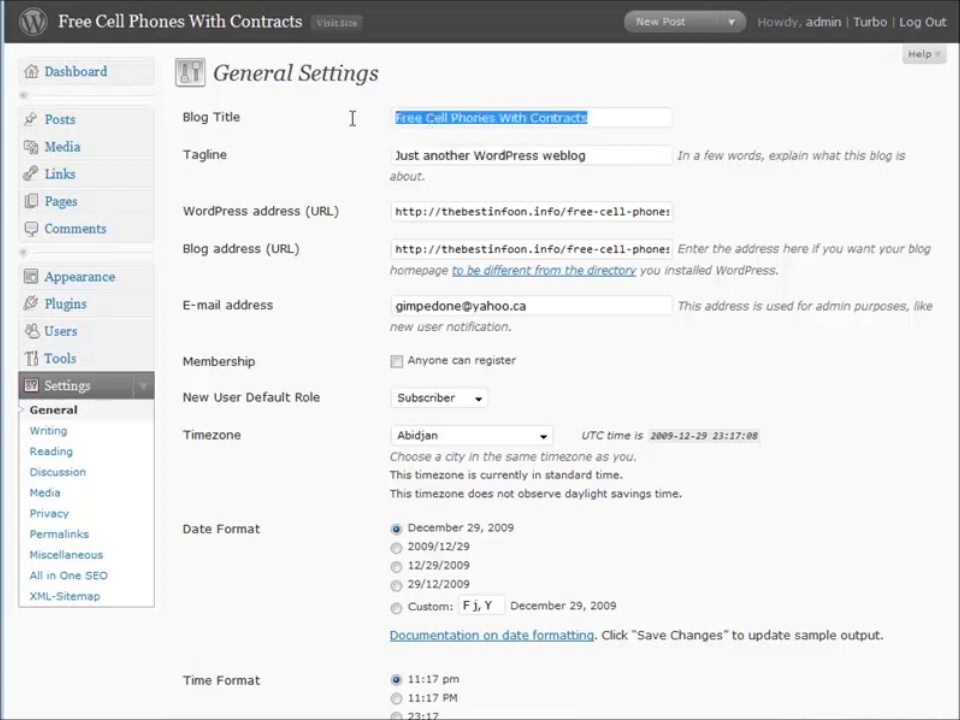
right_click(475, 121)
left_click(518, 178)
left_click_drag(596, 155, 395, 155)
key("ctrl+v")
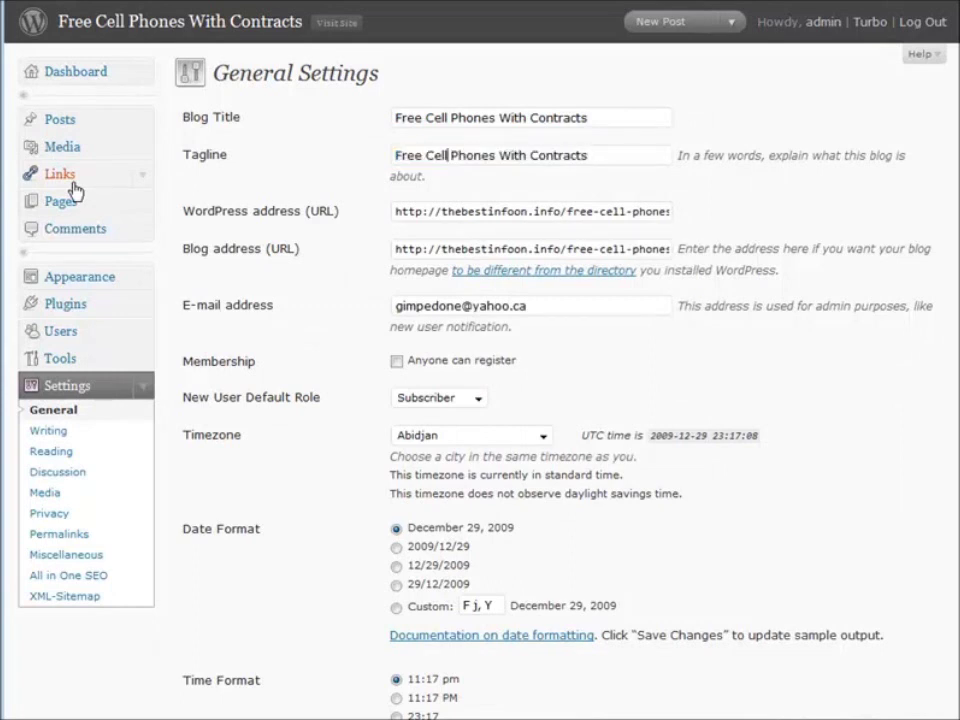
Add "A Site All About Finding" in front of the Tagline text and check the end of the line.
key("Home")
type("A Si")
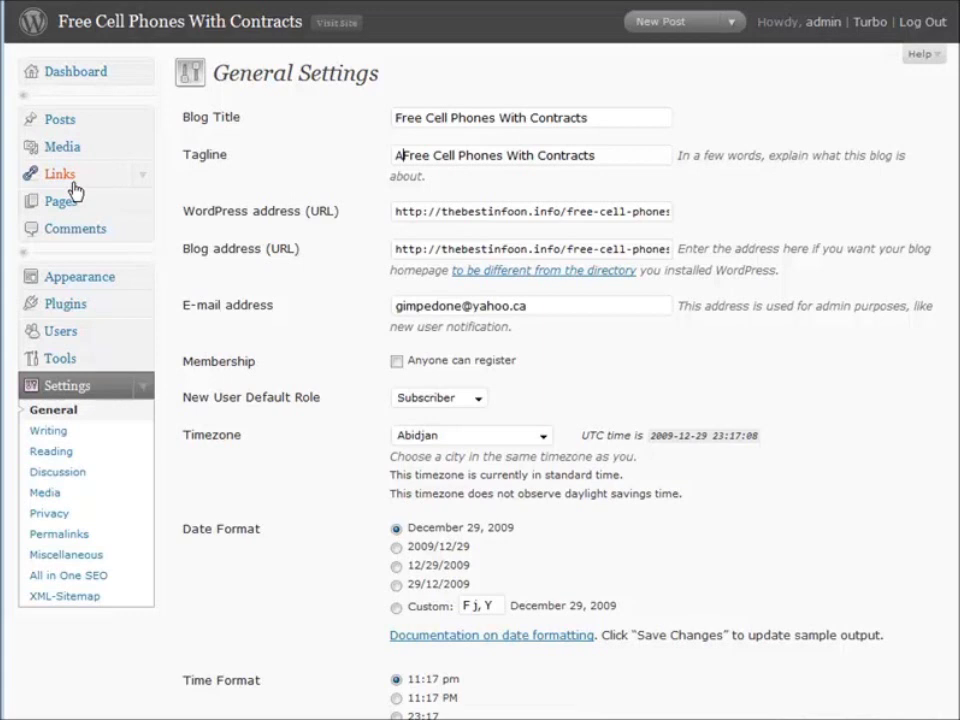
type("te ")
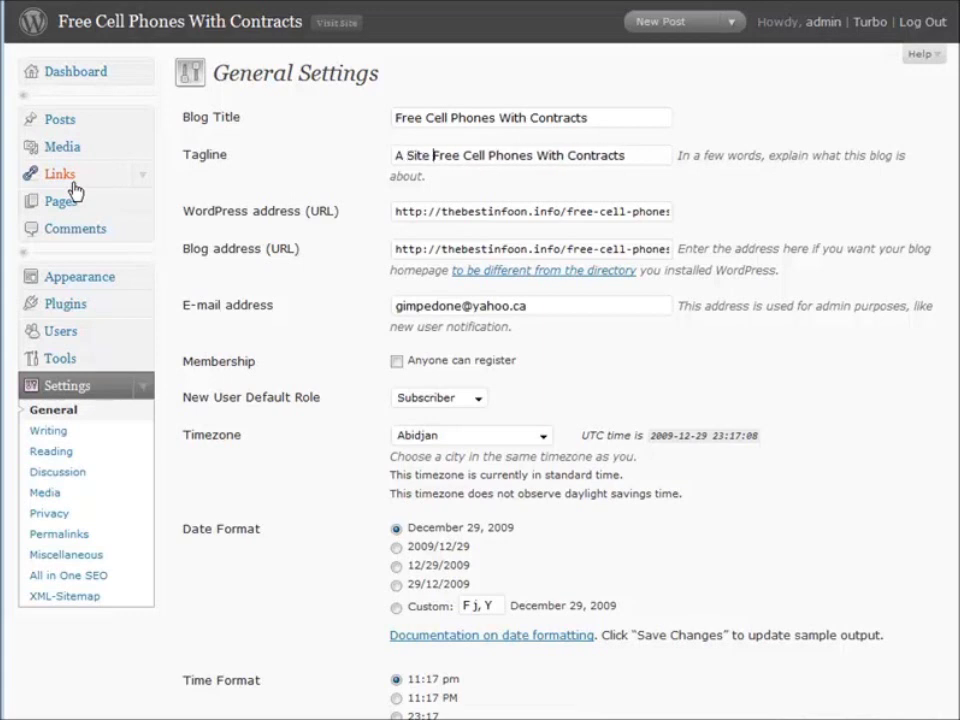
type("All Ab")
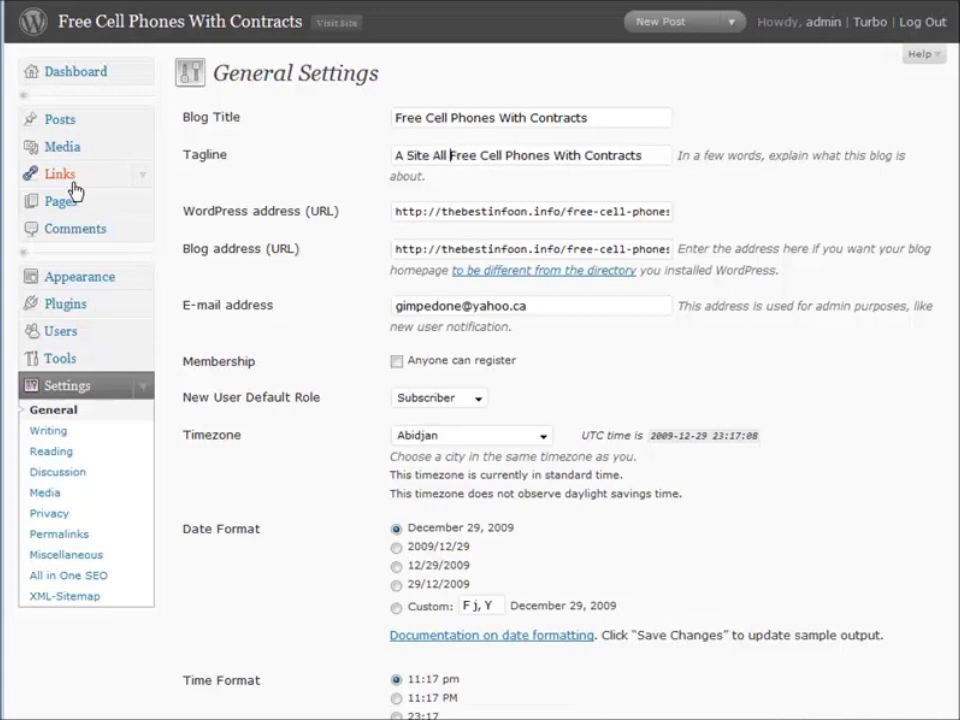
type("out F")
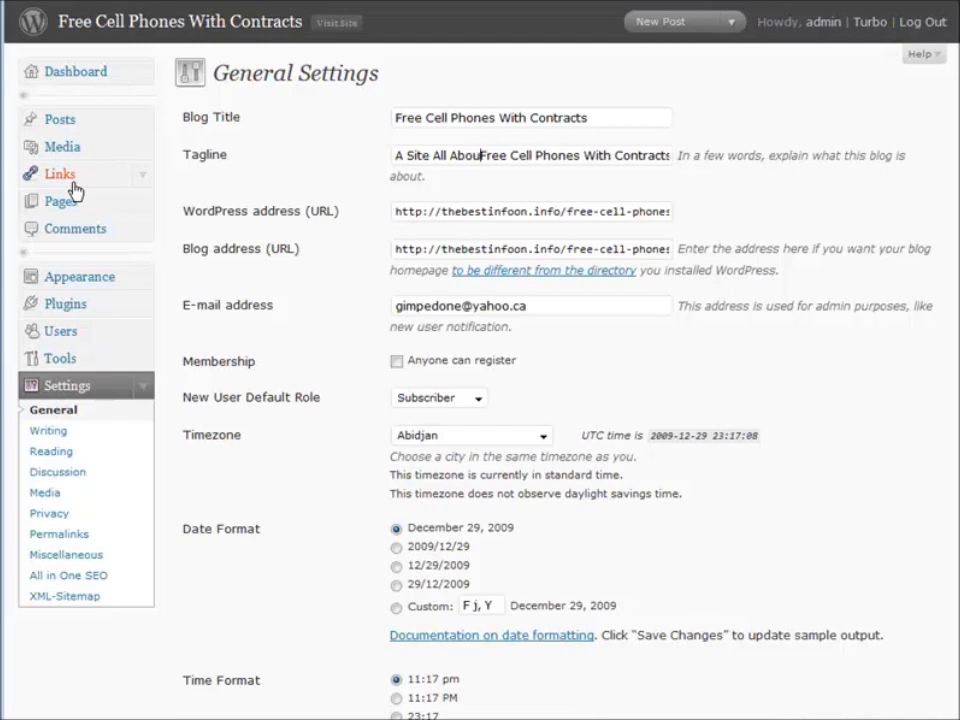
type("in")
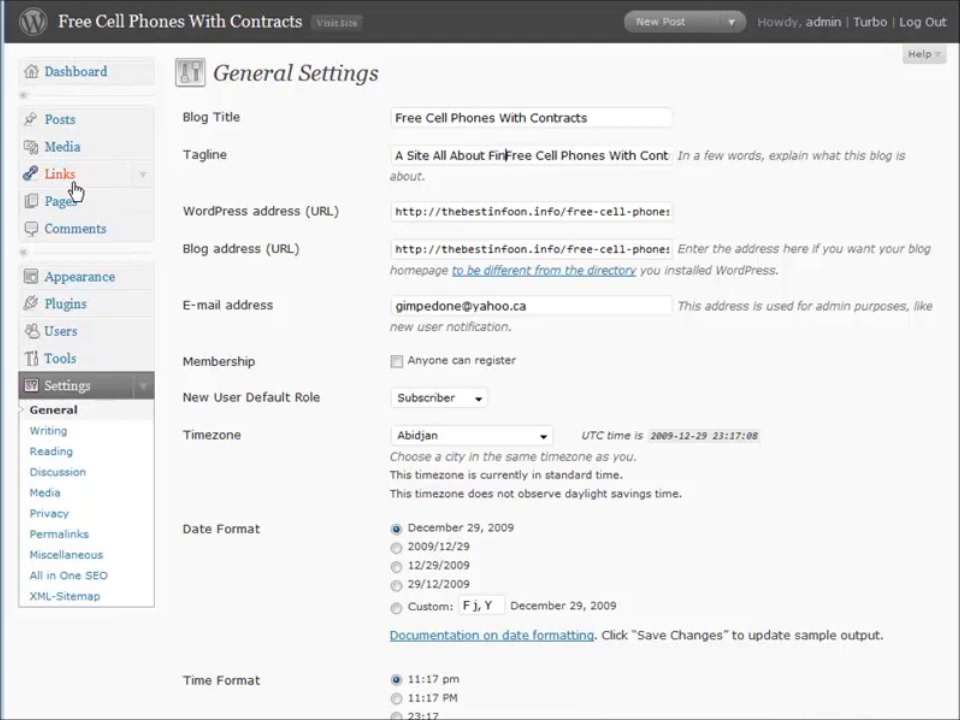
type("ding")
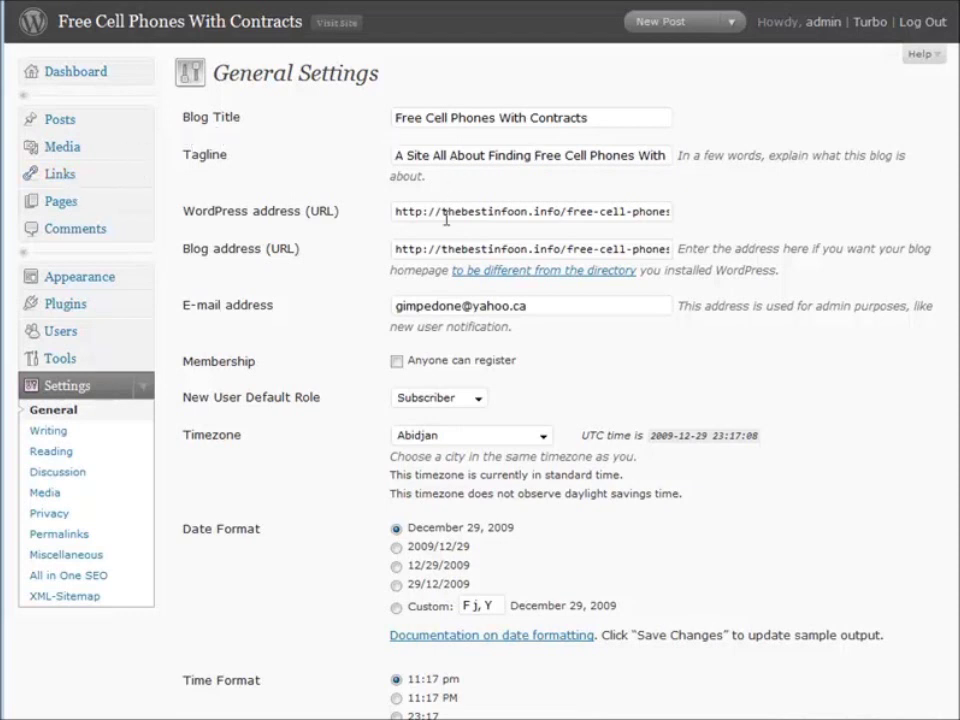
left_click_drag(650, 155, 690, 160)
left_click(610, 155)
Allow anyone to register, set the timezone to UTC -6:00, and save the General settings.
scroll(355, 288, "down", 1)
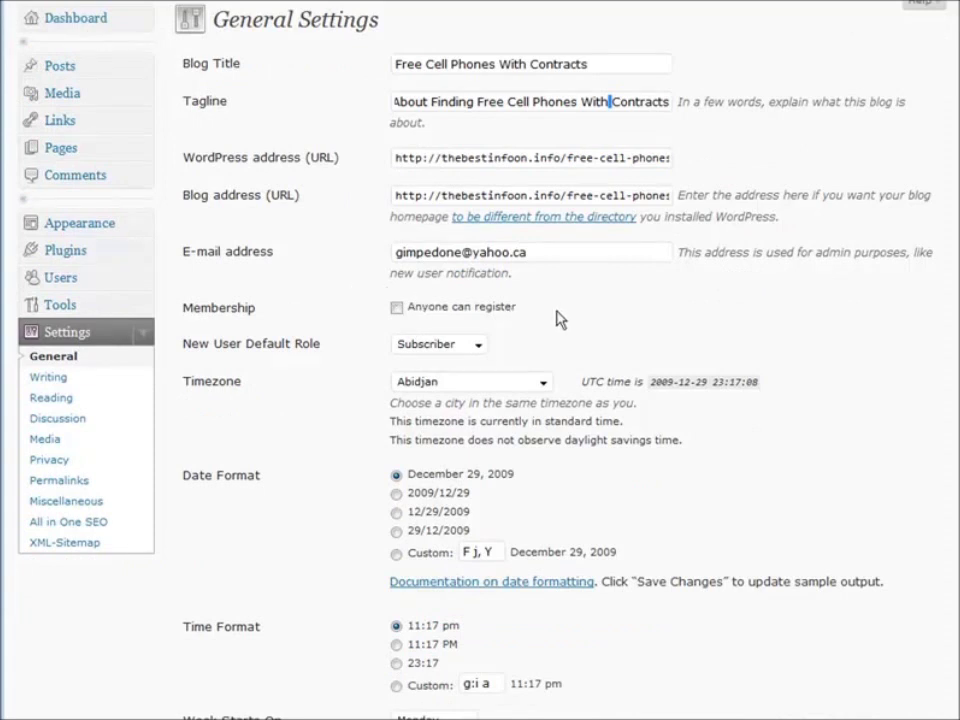
left_click(396, 308)
left_click(543, 382)
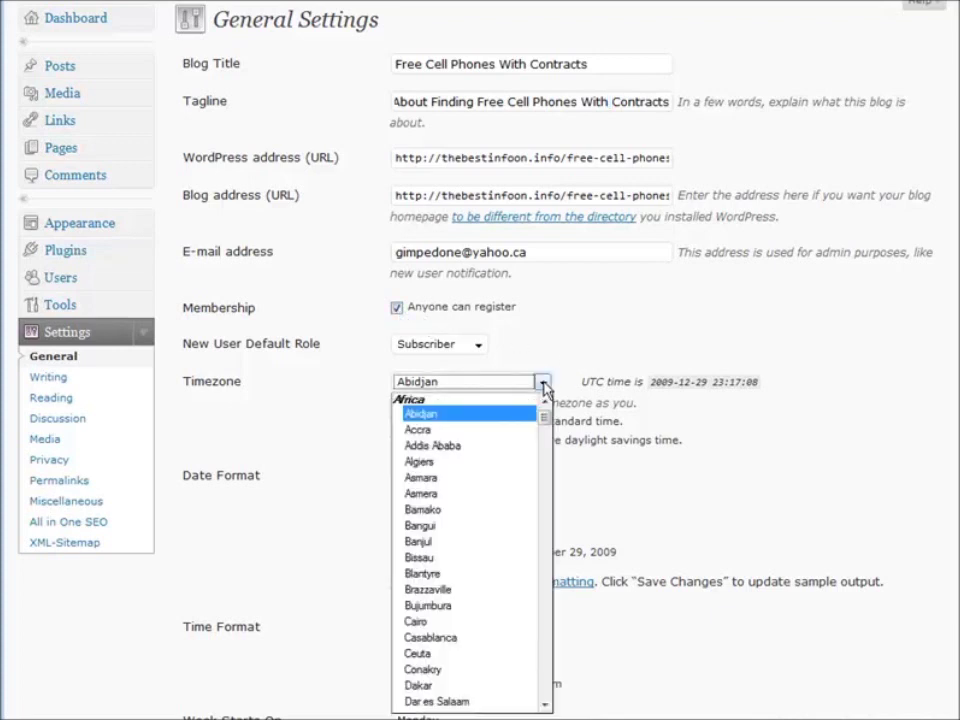
left_click(543, 384)
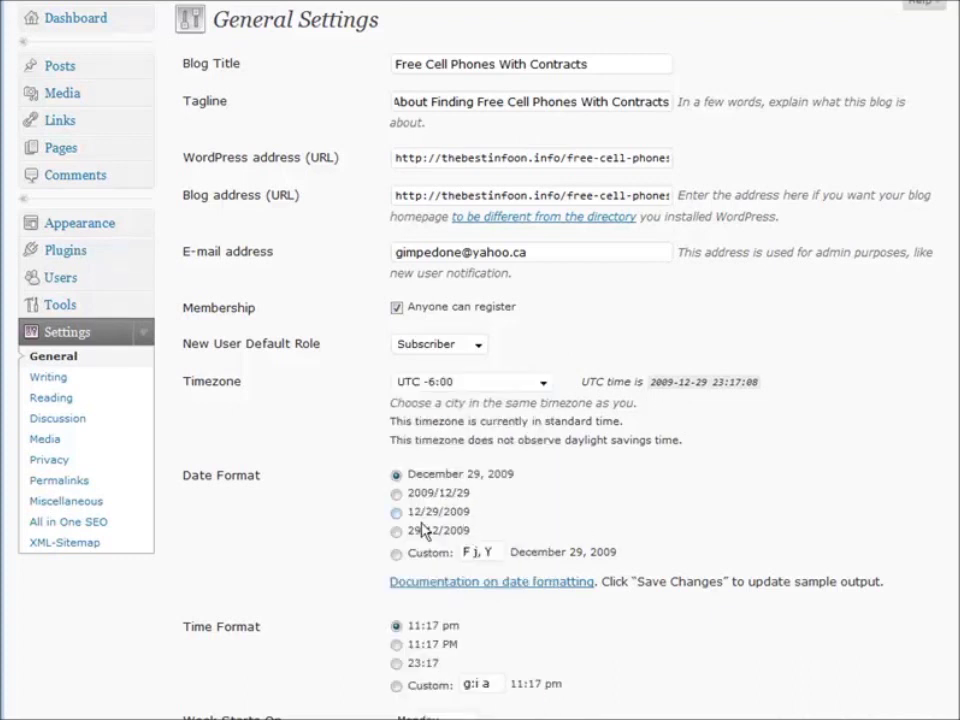
scroll(360, 550, "down", 2)
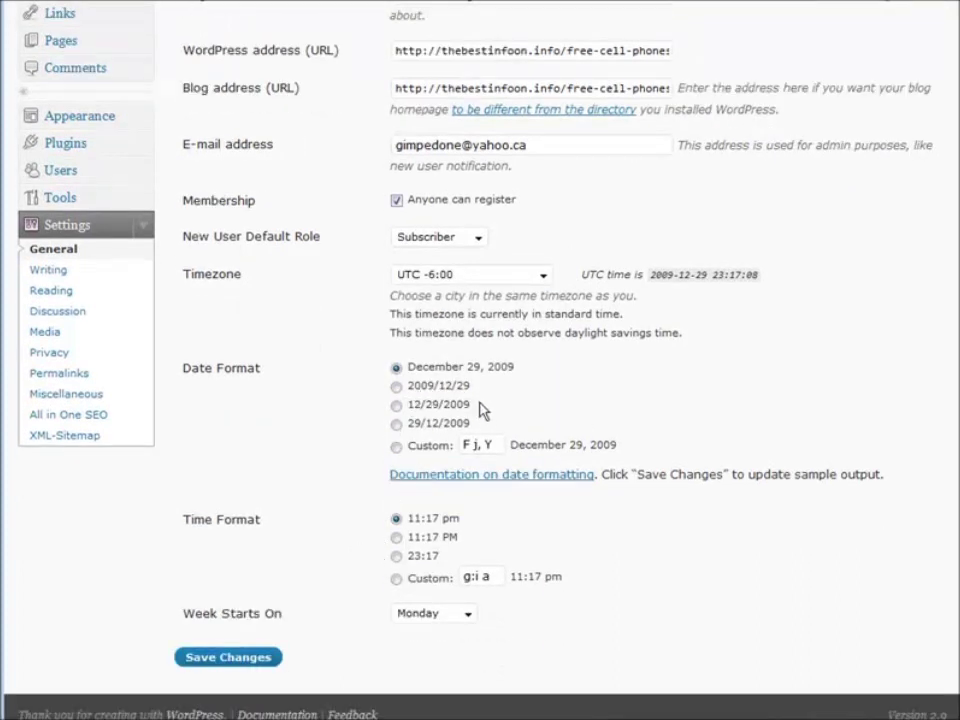
scroll(600, 535, "down", 1)
left_click(225, 643)
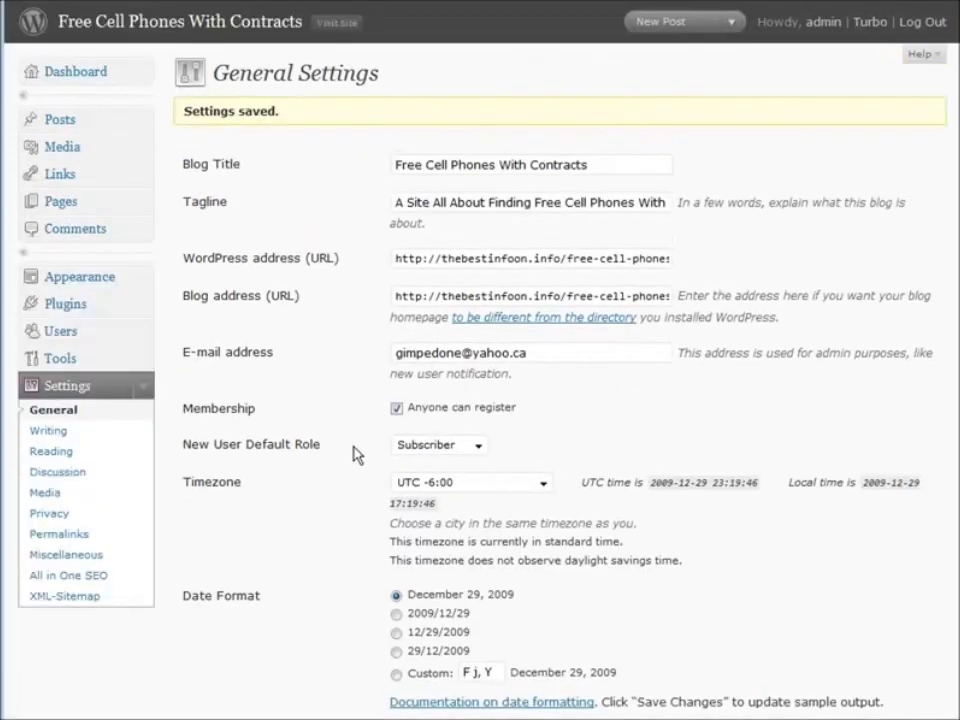
Open the Writing settings at Update Services and copy all the ping URLs from pinglist.txt in Notepad.
scroll(340, 430, "down", 3)
left_click(45, 270)
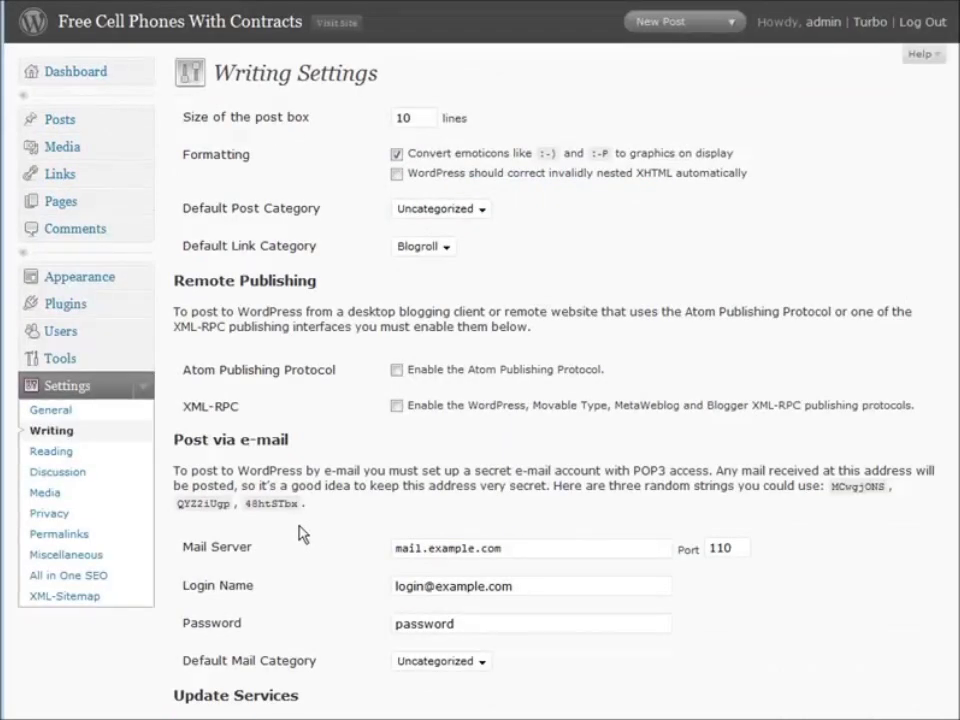
scroll(656, 492, "down", 5)
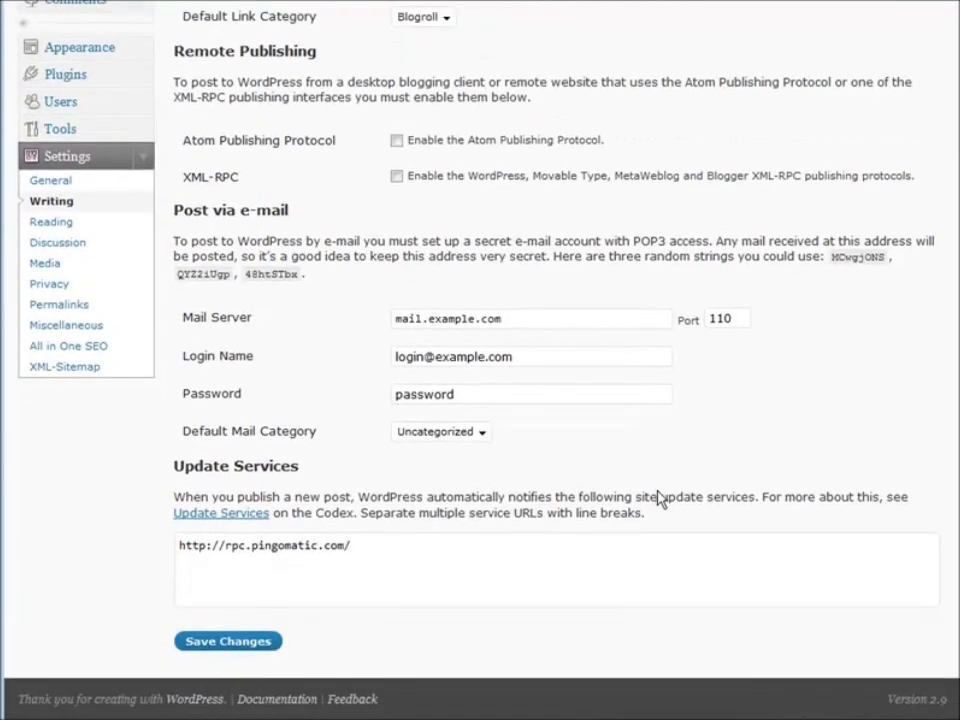
left_click_drag(356, 544, 158, 546)
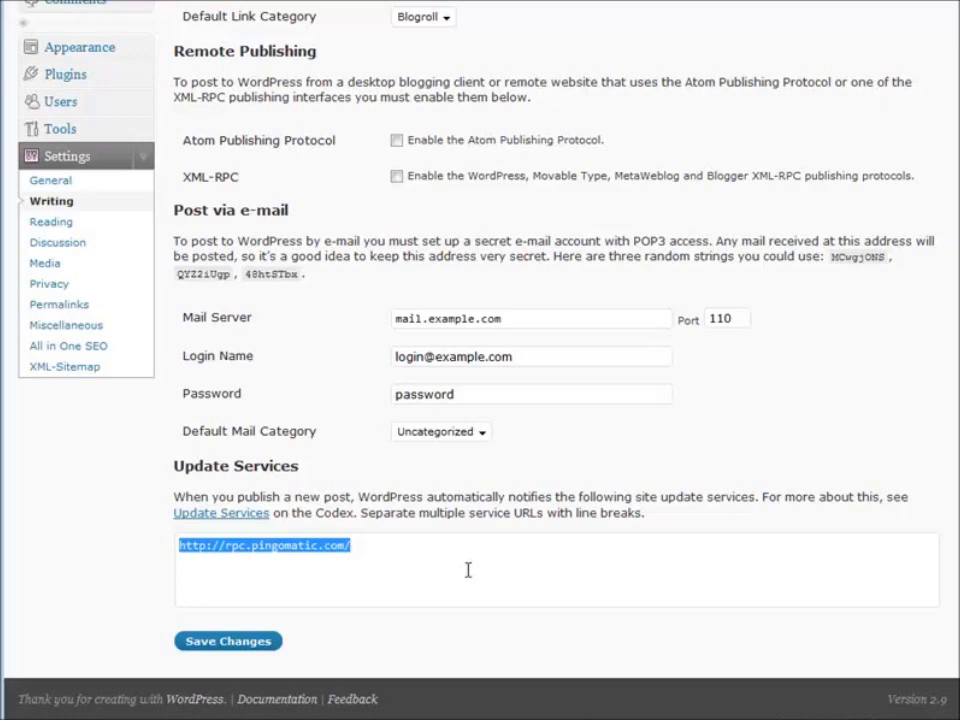
key("alt+Tab")
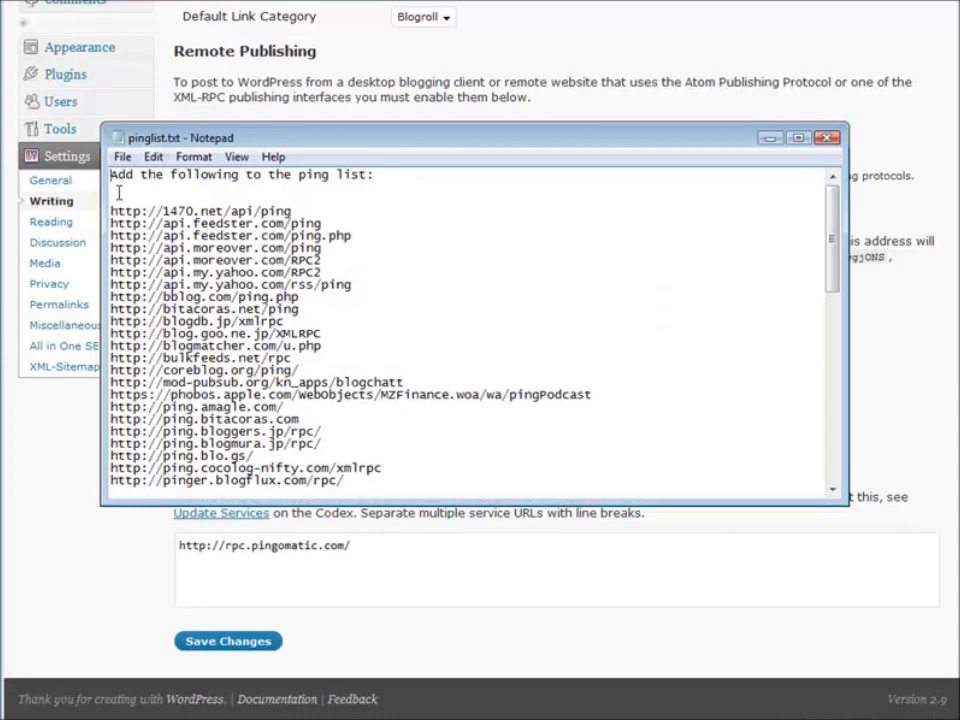
left_click_drag(111, 211, 388, 489)
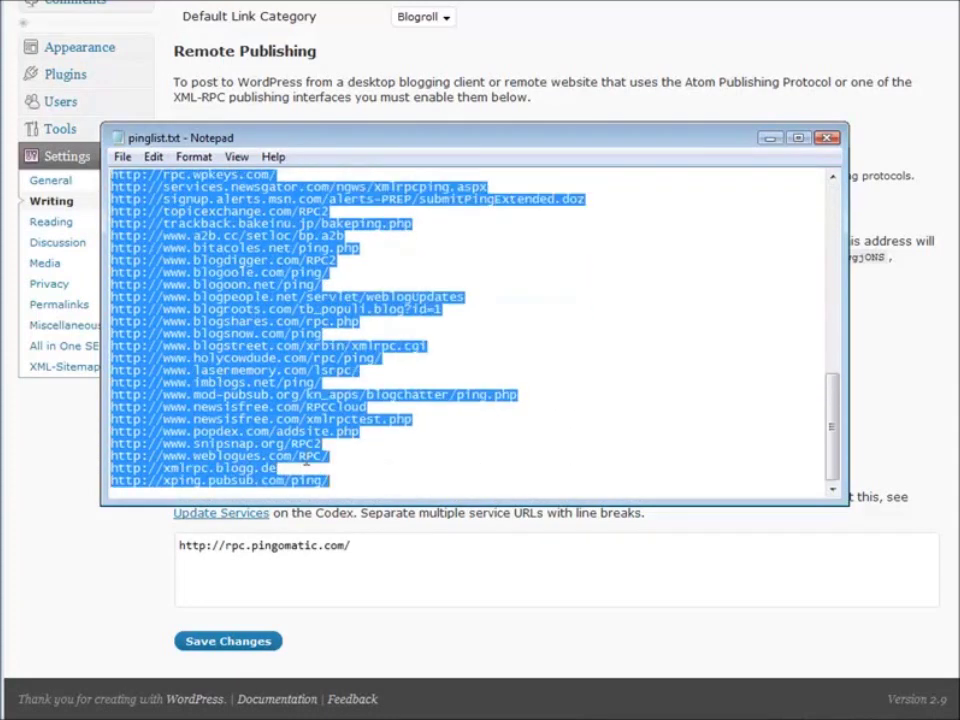
right_click(154, 280)
left_click(255, 337)
left_click(620, 45)
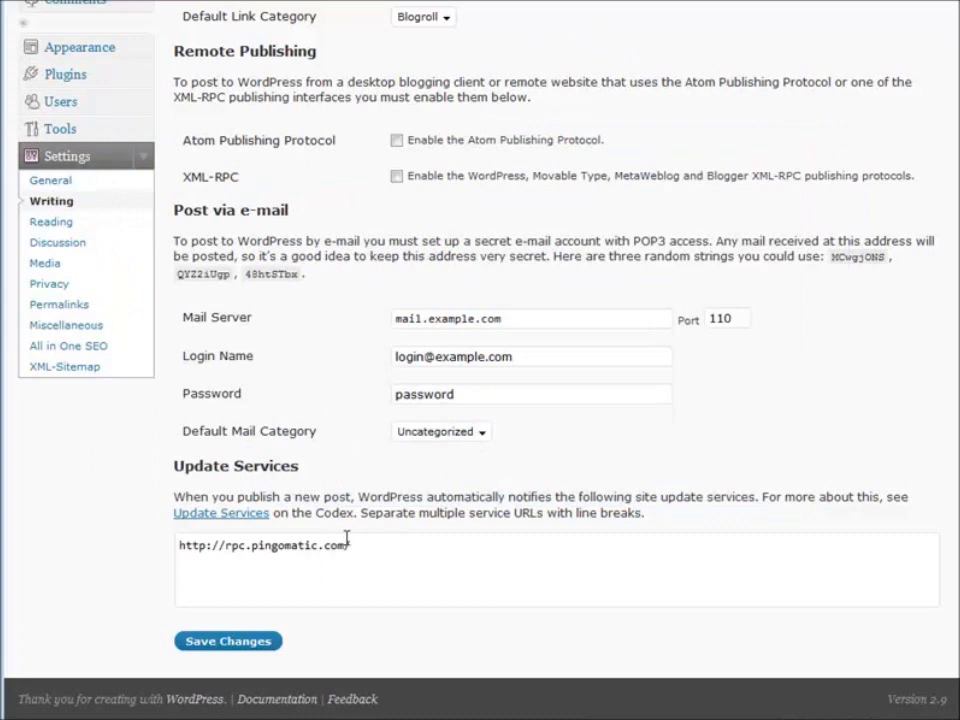
Replace the Update Services URL with the copied ping list and save the Writing settings.
left_click_drag(350, 545, 182, 547)
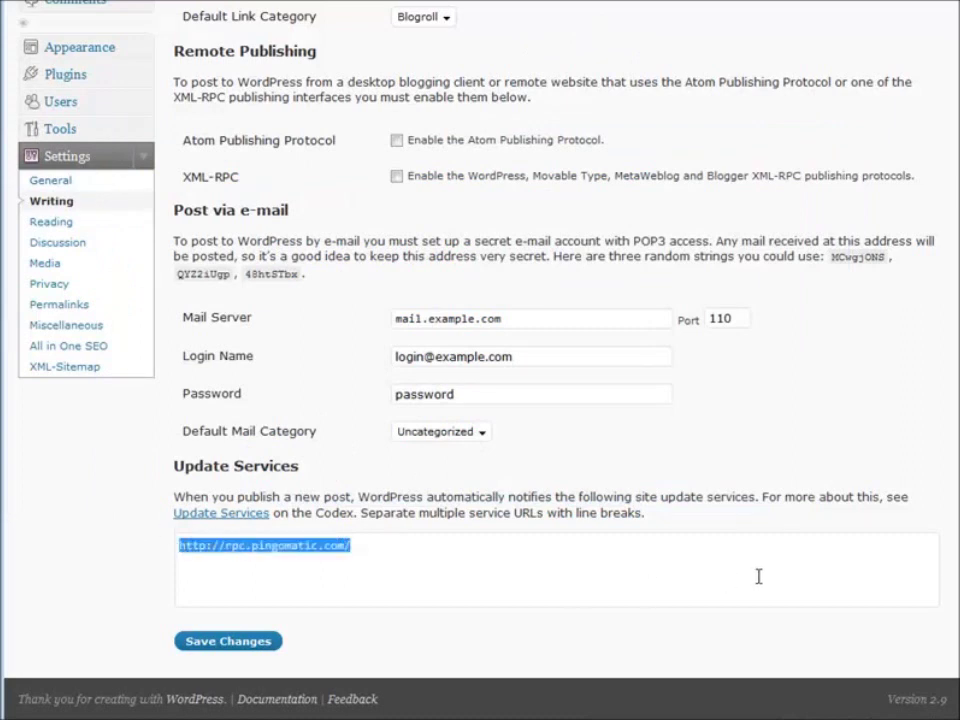
right_click(281, 548)
left_click(326, 630)
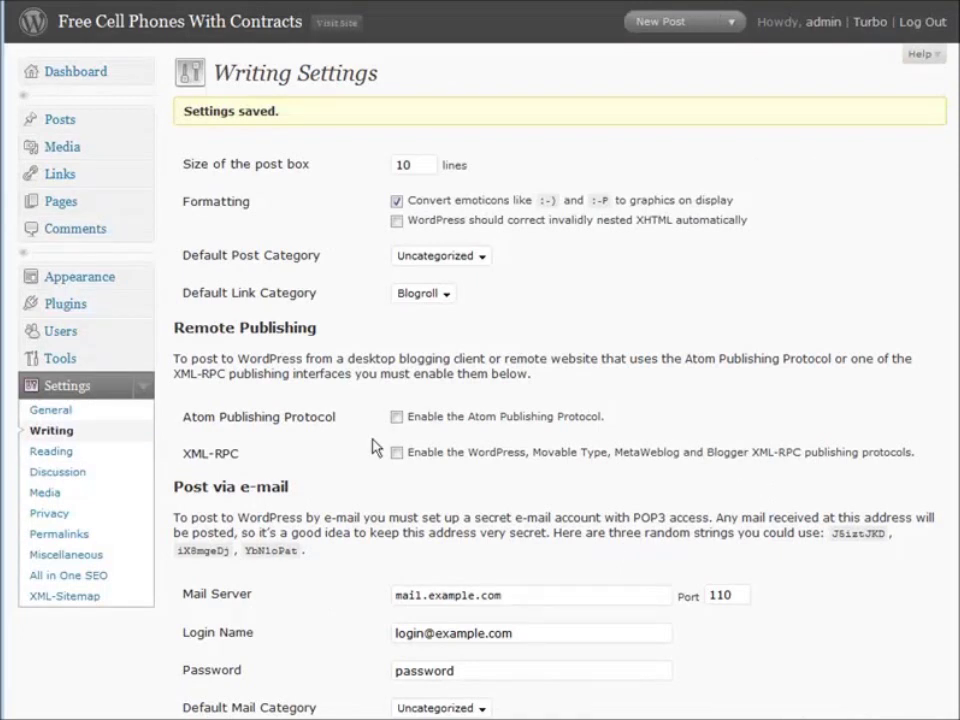
In the Discussion settings, require users to be registered and logged in to comment and disable the e-mail for anyone posting a comment.
left_click(80, 473)
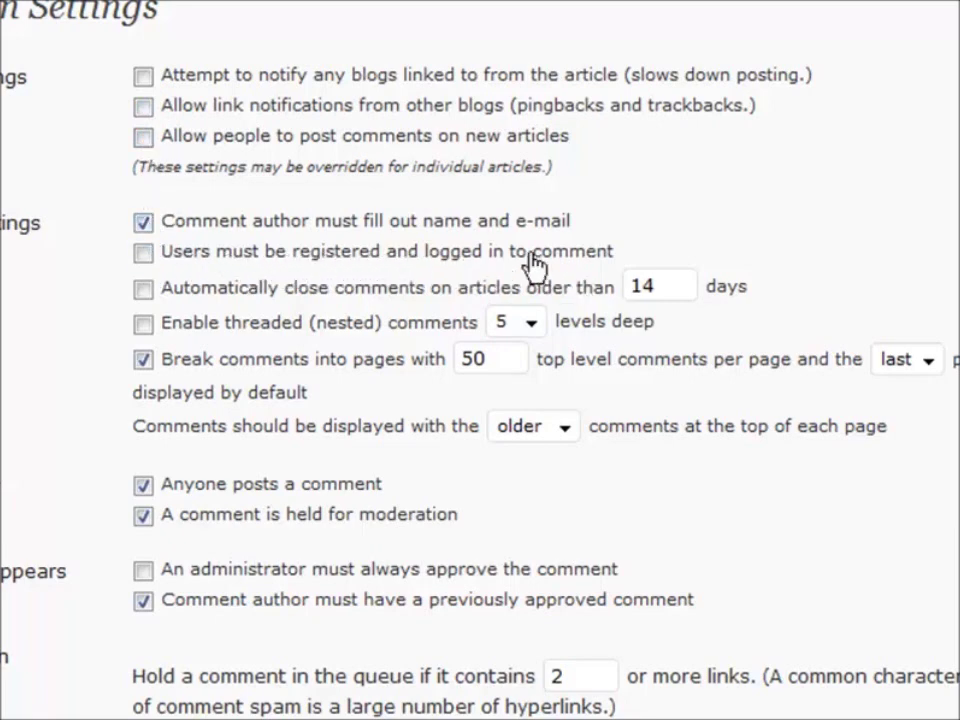
left_click(143, 253)
left_click(145, 486)
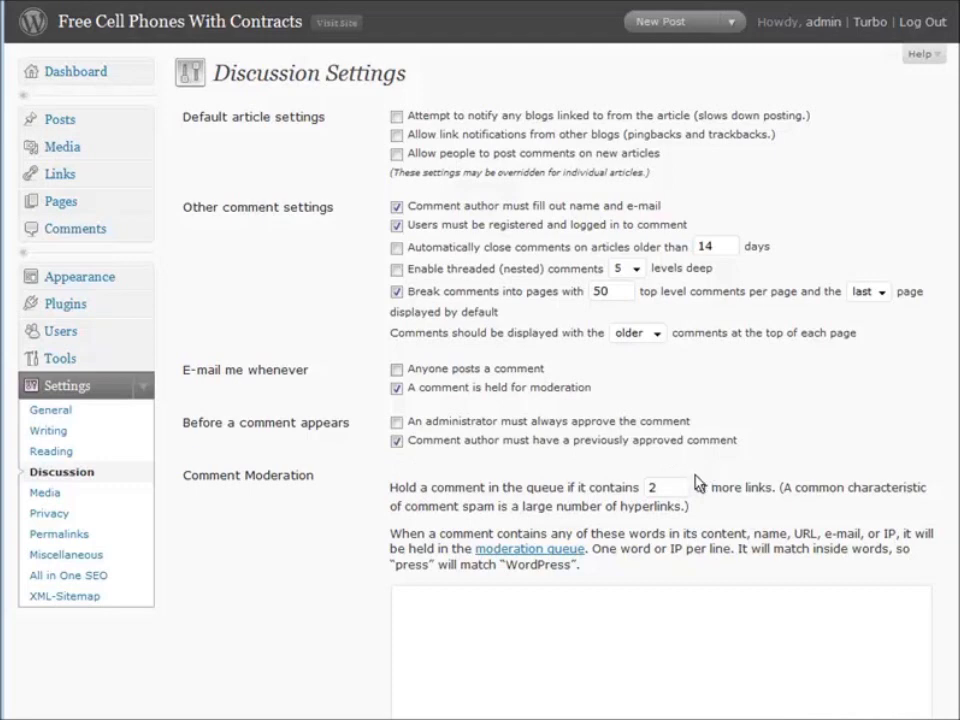
Save the Discussion settings and open the Privacy settings to check the blog visibility option.
scroll(699, 484, "down", 5)
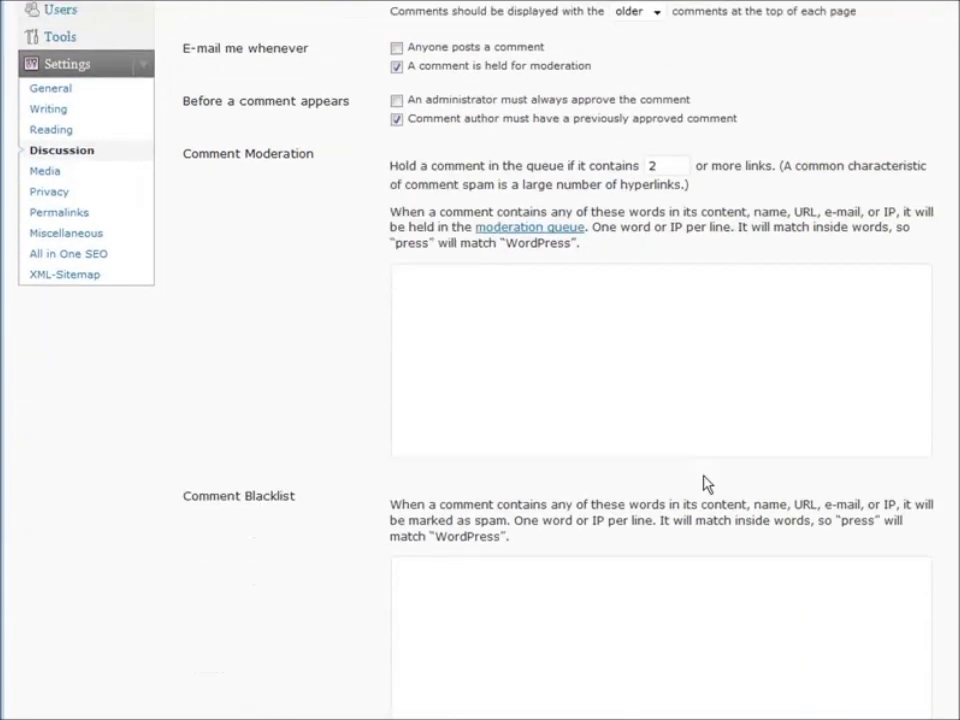
scroll(689, 478, "down", 5)
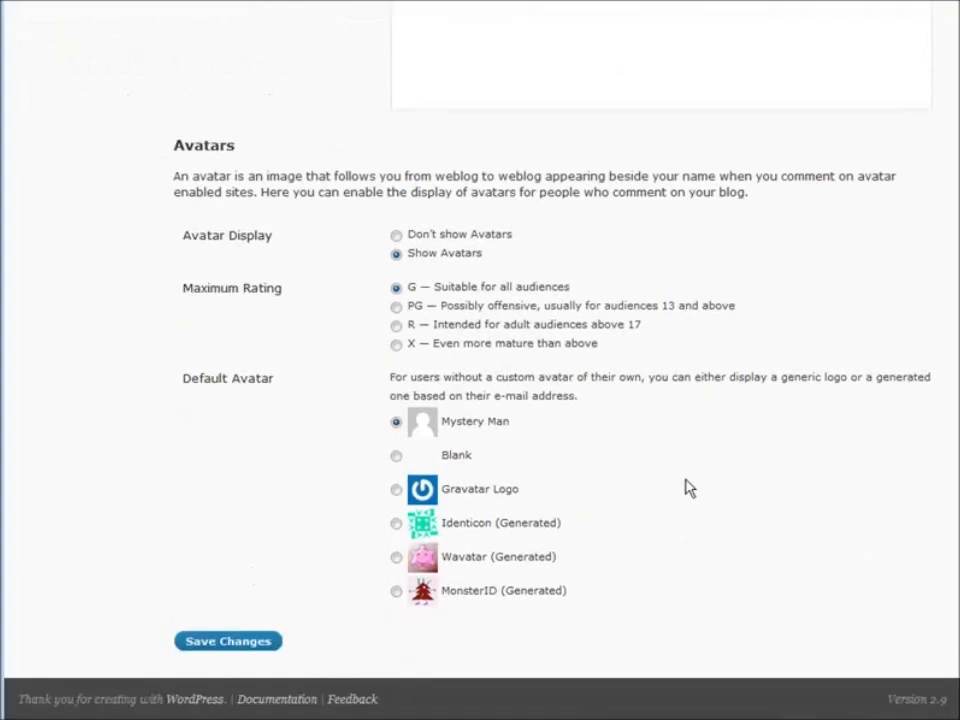
left_click(229, 641)
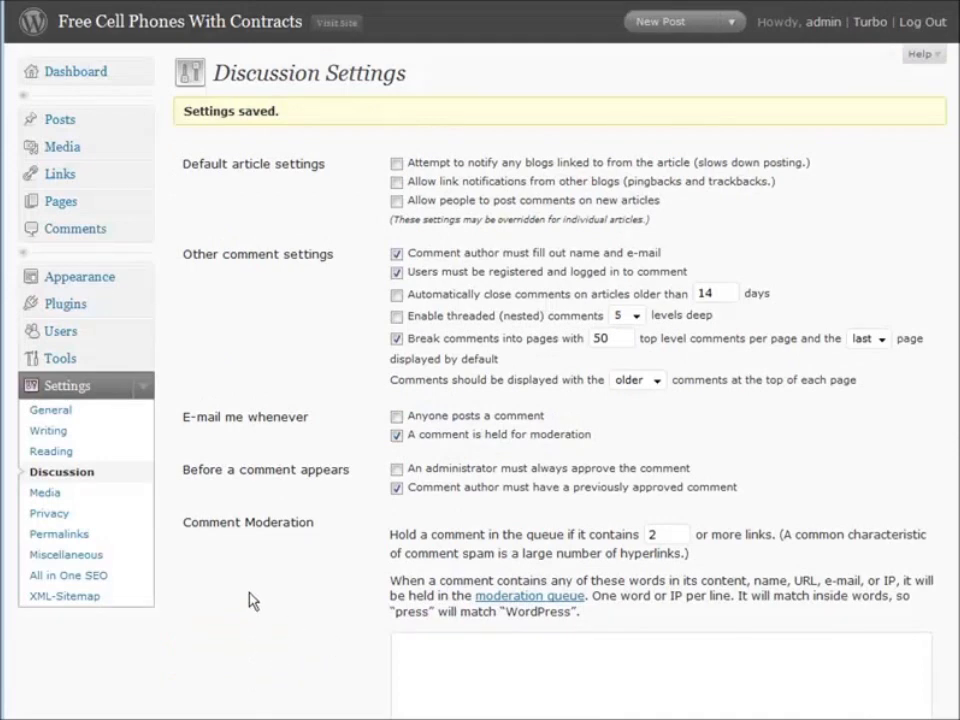
left_click(55, 514)
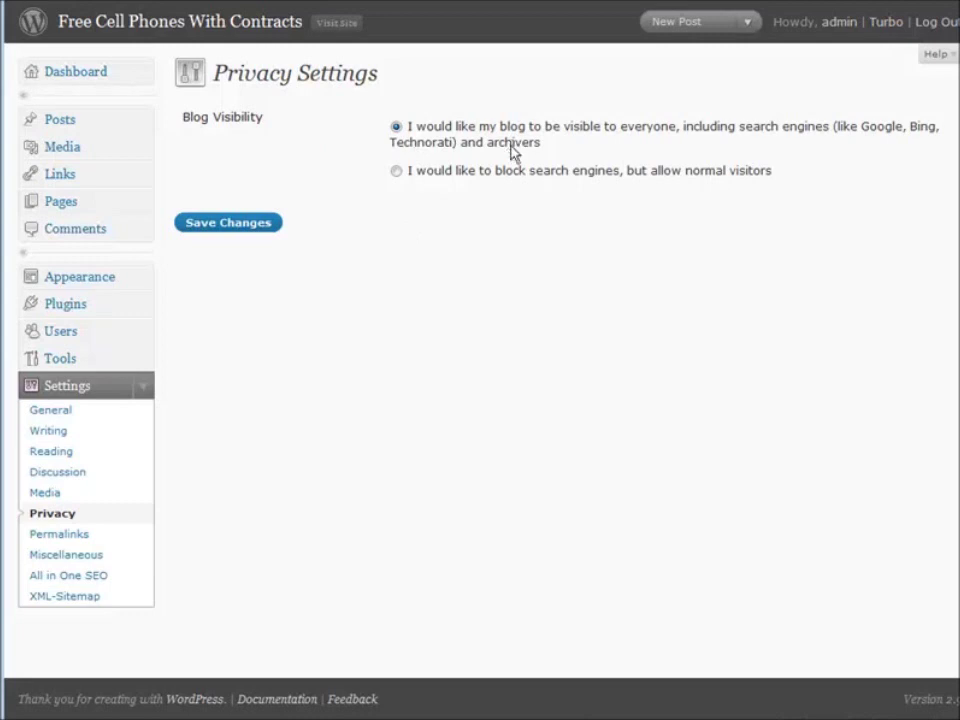
In the Permalink settings, choose a custom structure of /%category%/%postname% and save the changes.
left_click(70, 536)
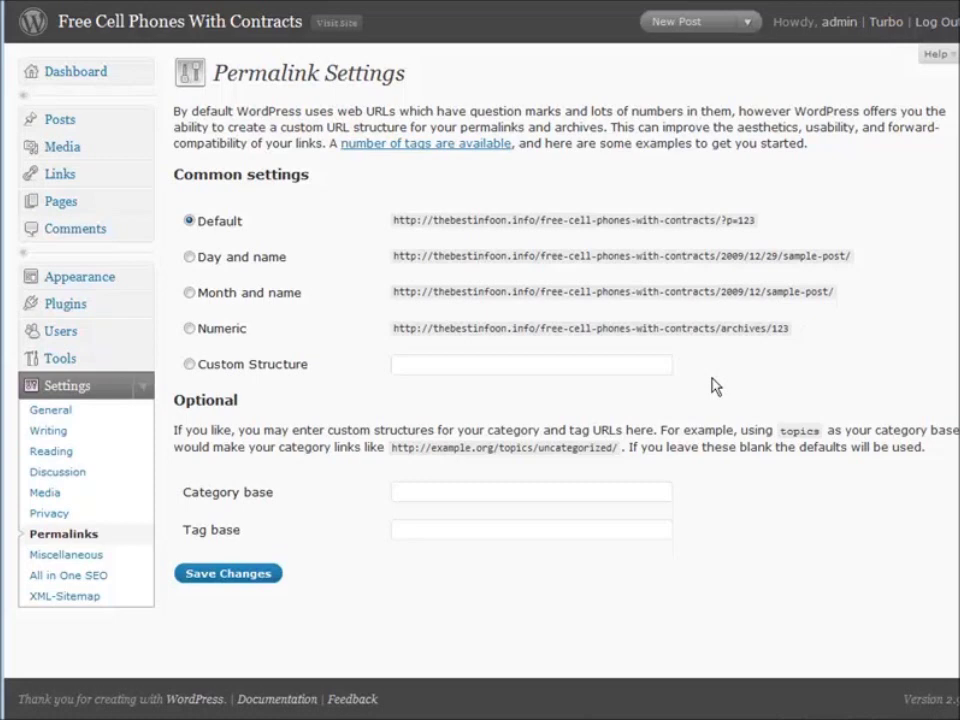
left_click(189, 365)
left_click(430, 368)
right_click(428, 364)
left_click(467, 444)
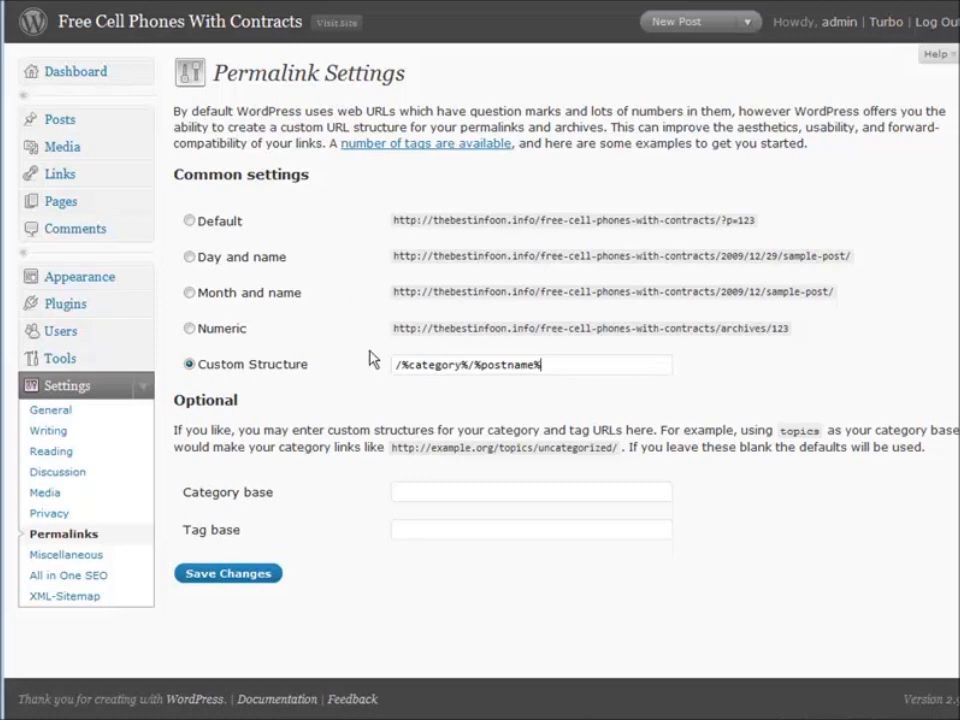
left_click(265, 574)
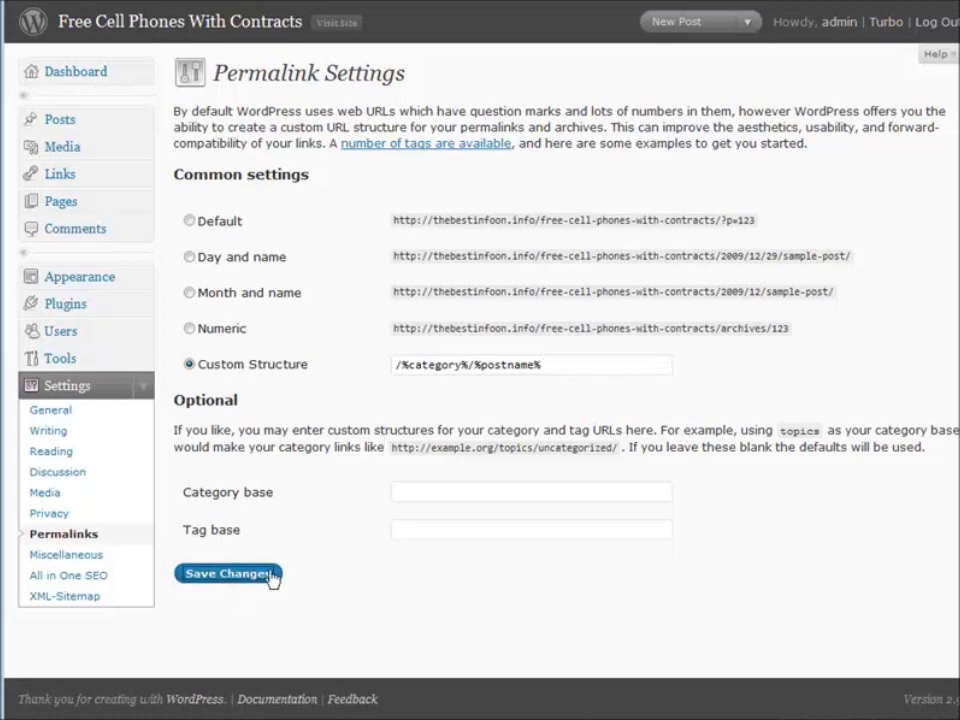
Copy the mod_rewrite rules for the .htaccess file shown below the permalink options.
scroll(461, 511, "down", 3)
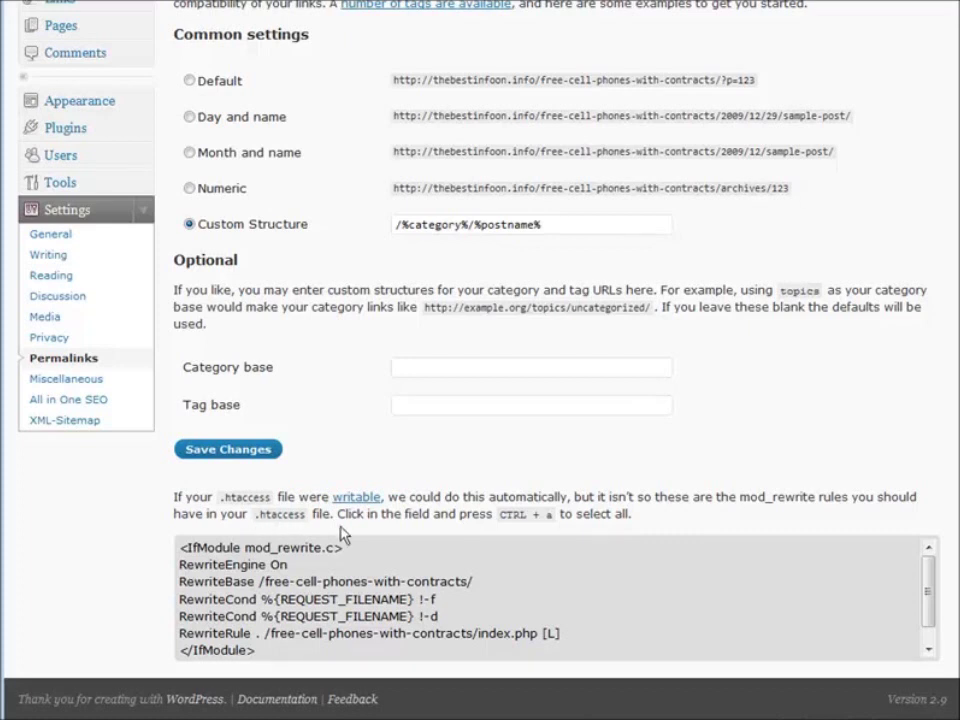
left_click_drag(181, 547, 332, 636)
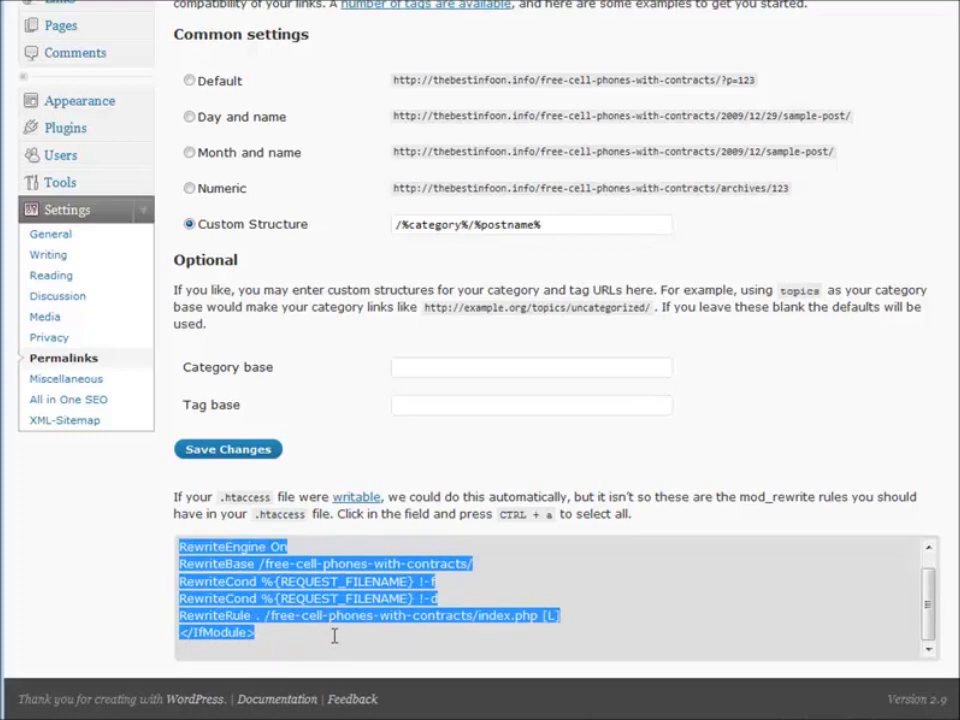
right_click(252, 566)
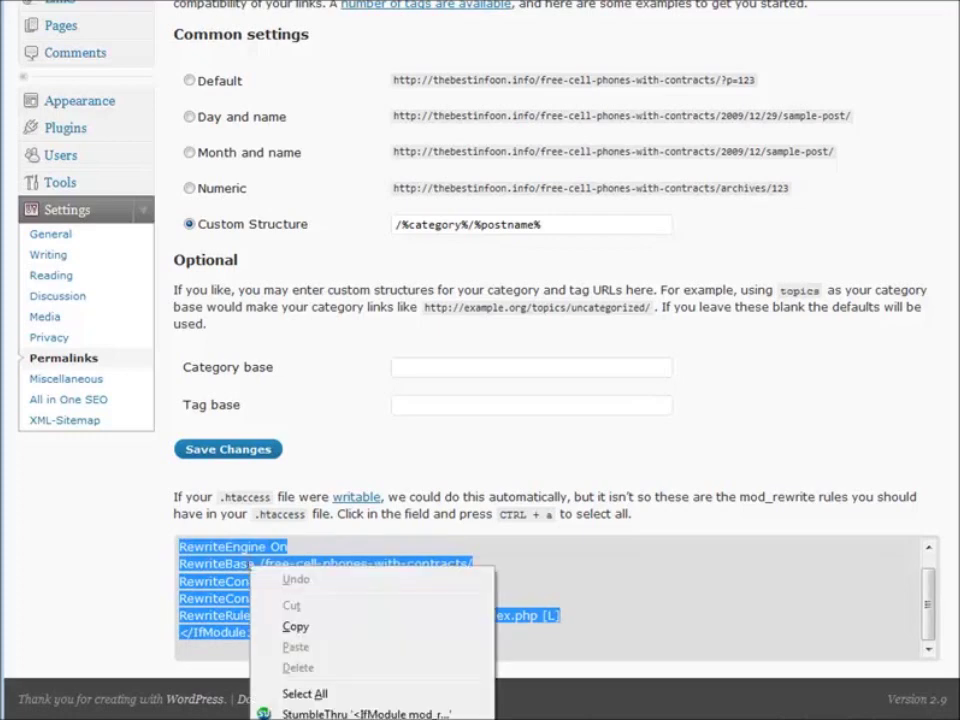
left_click(312, 627)
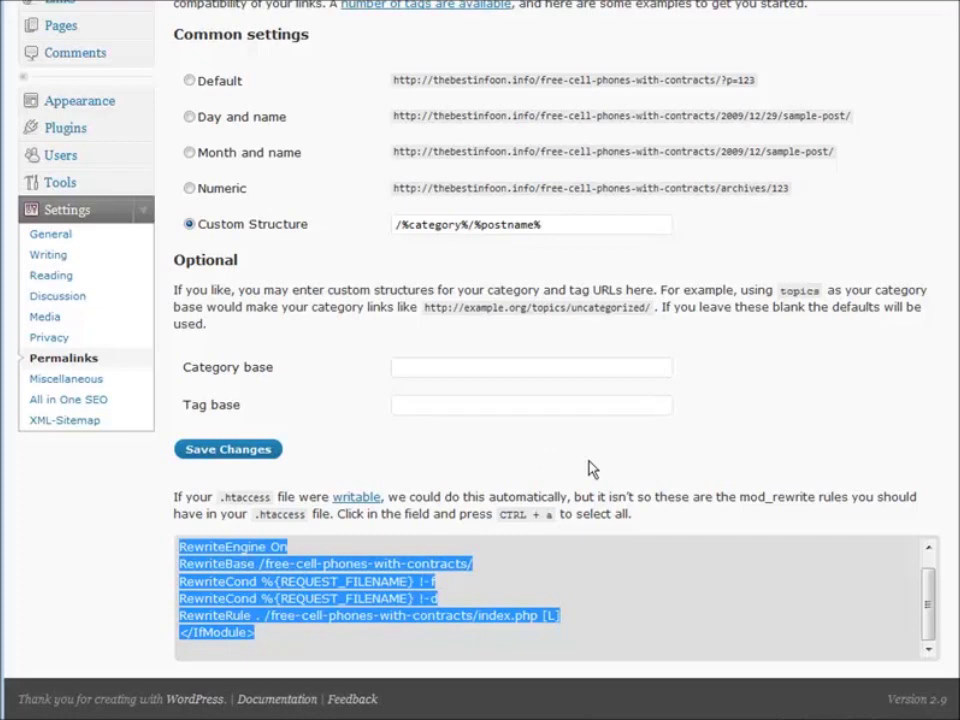
Switch to the amazoncellphones folder in Windows Explorer and create a new text document named htaccess.txt.
key("alt+Tab")
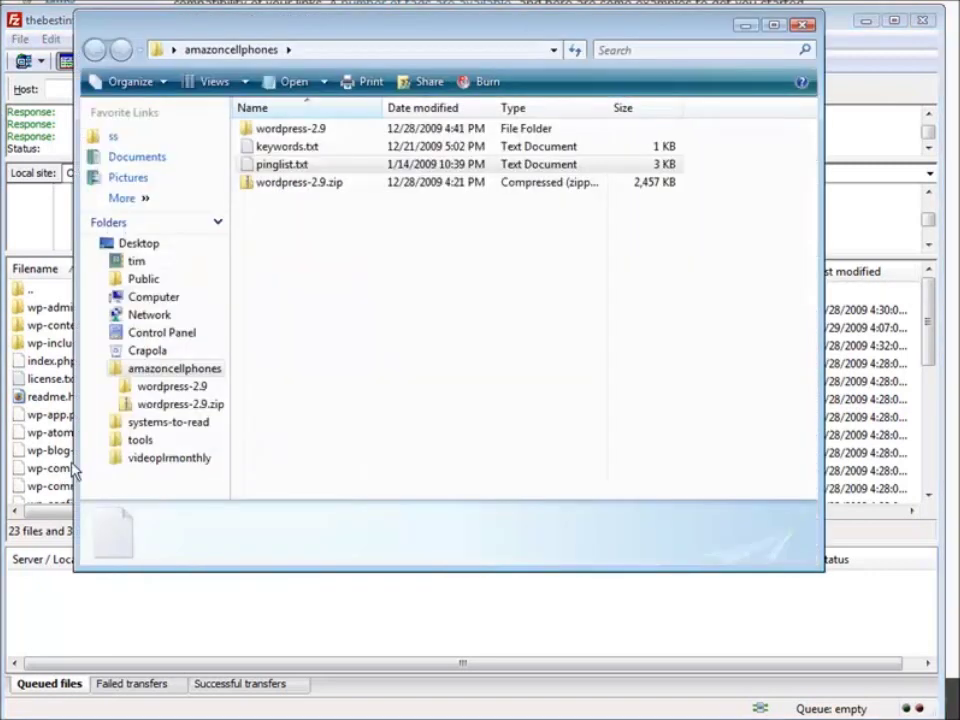
right_click(279, 225)
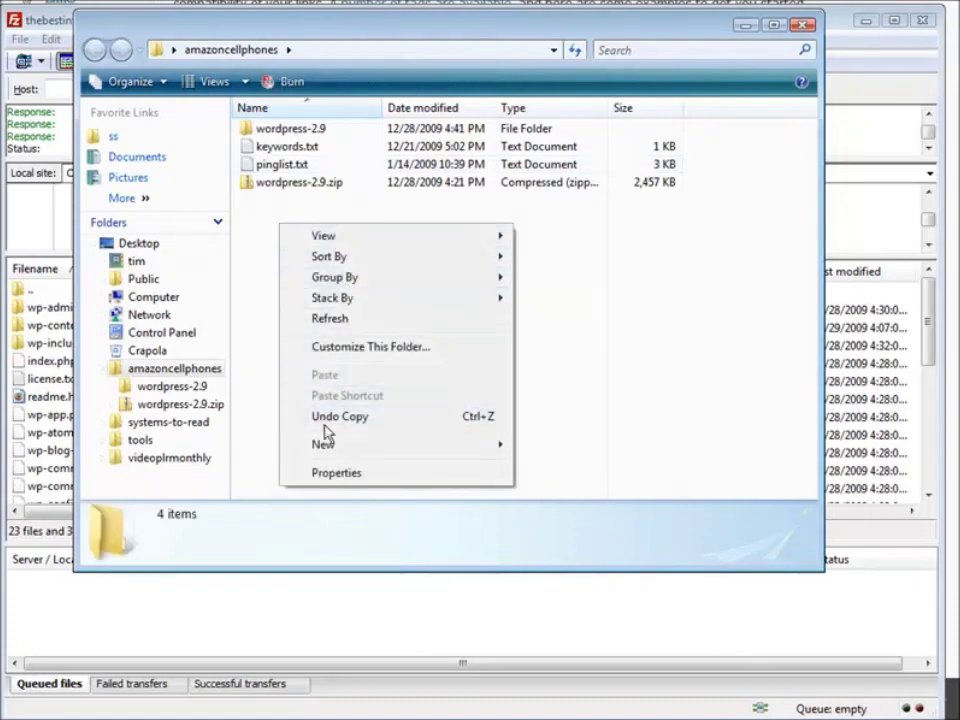
mouse_move(330, 454)
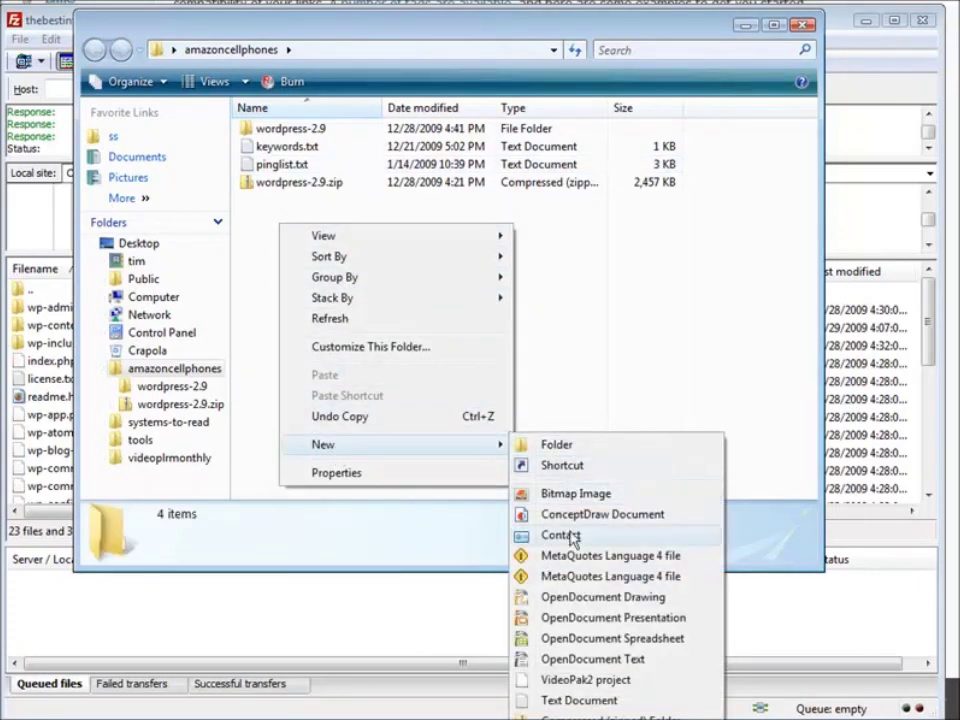
left_click(584, 703)
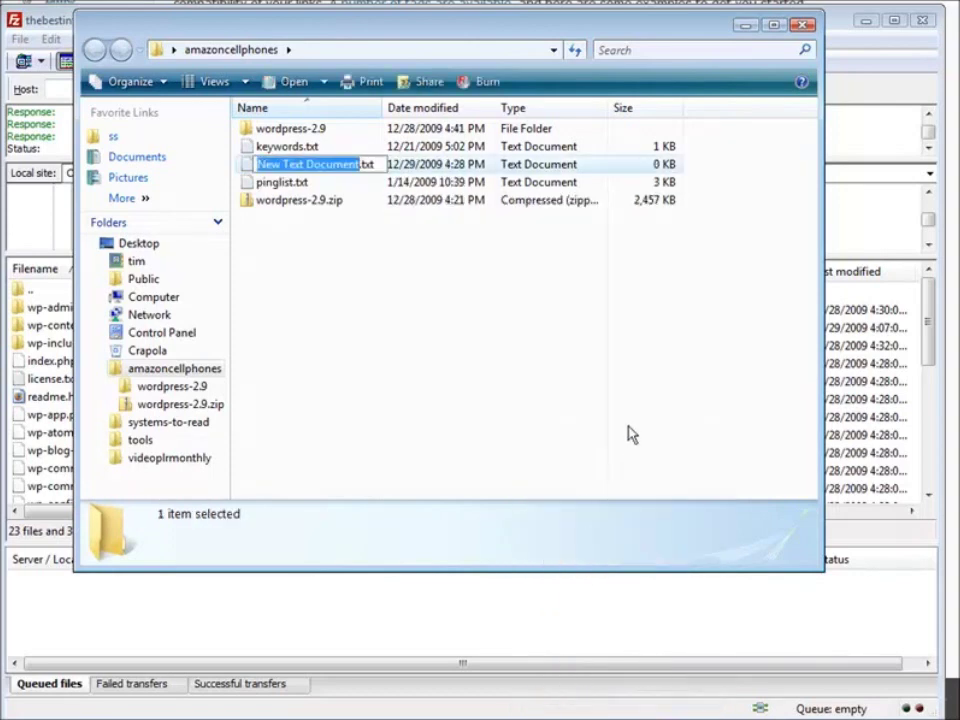
type("h")
type("tacces")
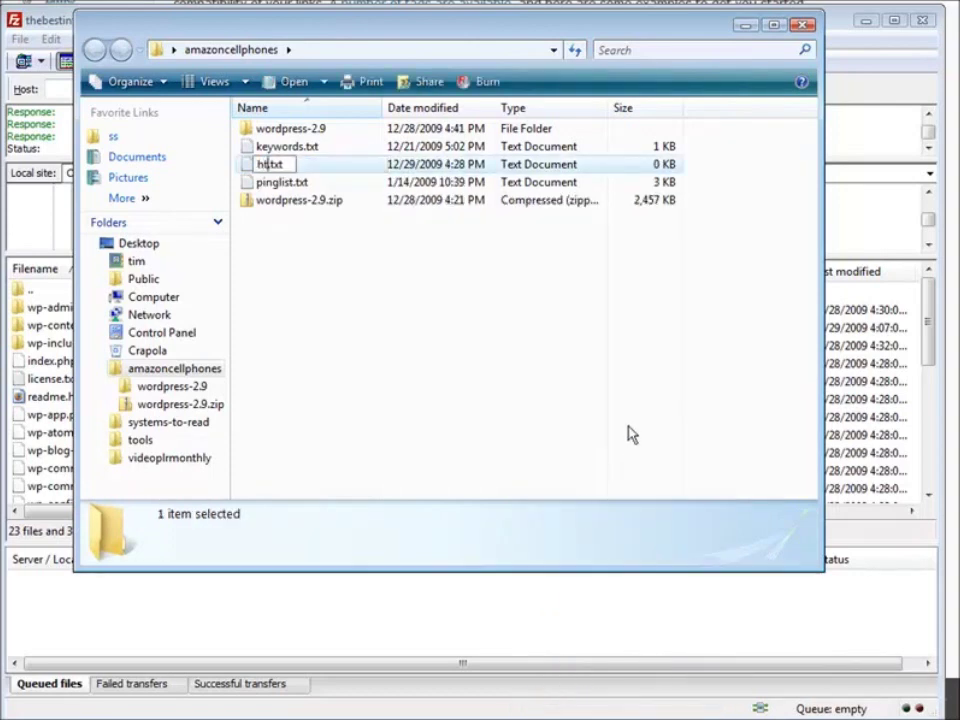
type("s")
key("Return")
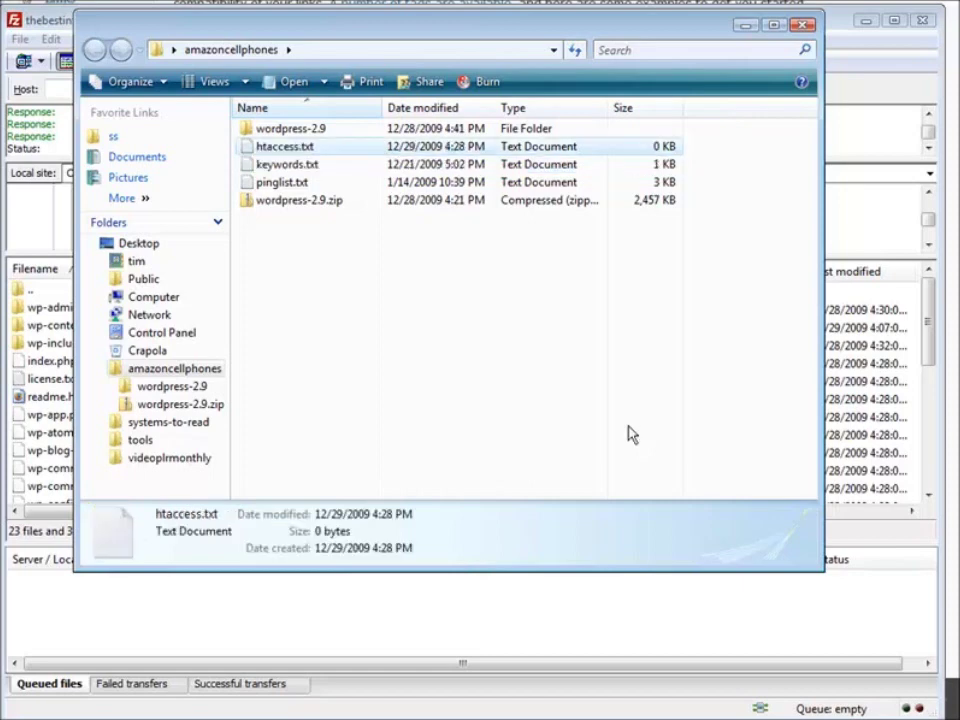
Switch to FileZilla and change the local site path to the amazoncellphones folder on the desktop.
left_click(746, 26)
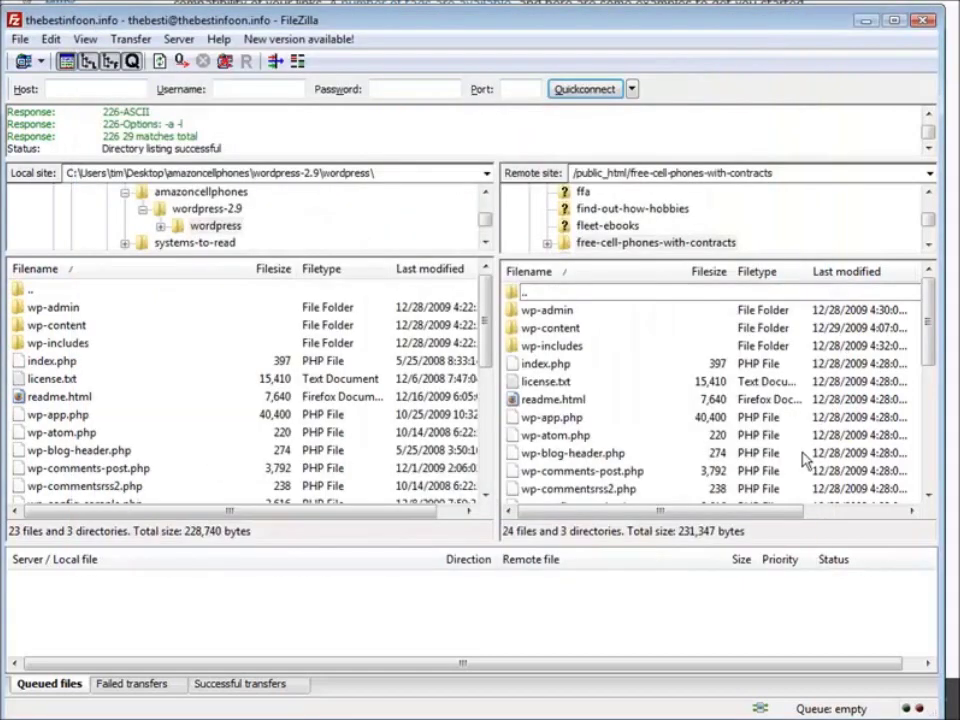
double_click(394, 173)
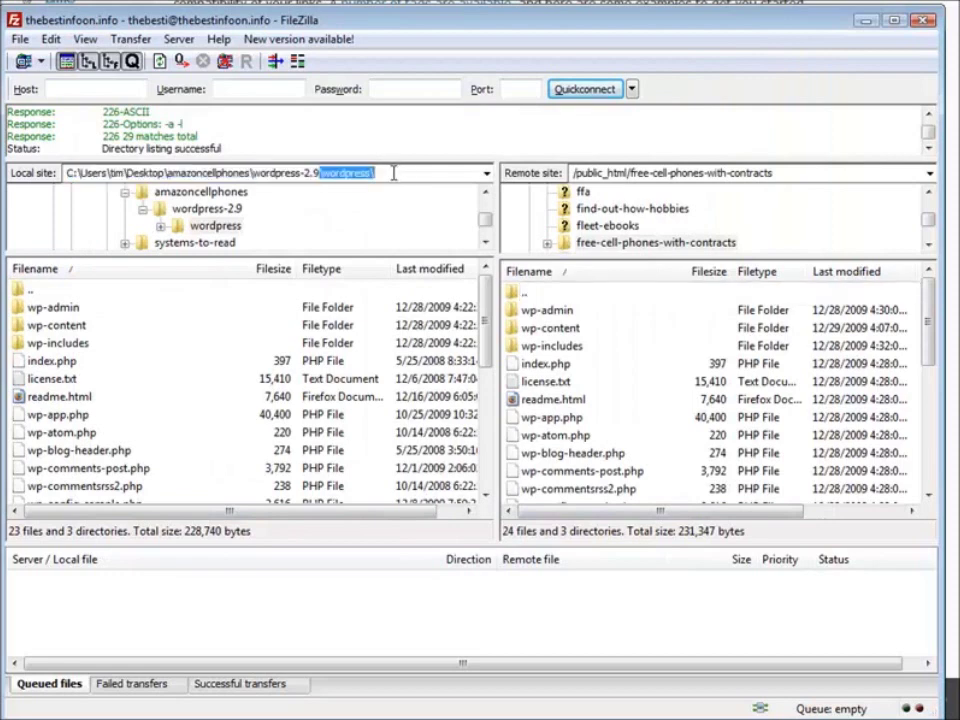
key("BackSpace")
key("BackSpace")
key("BackSpace")
key("BackSpace")
key("BackSpace")
key("BackSpace")
key("BackSpace")
key("BackSpace")
key("BackSpace")
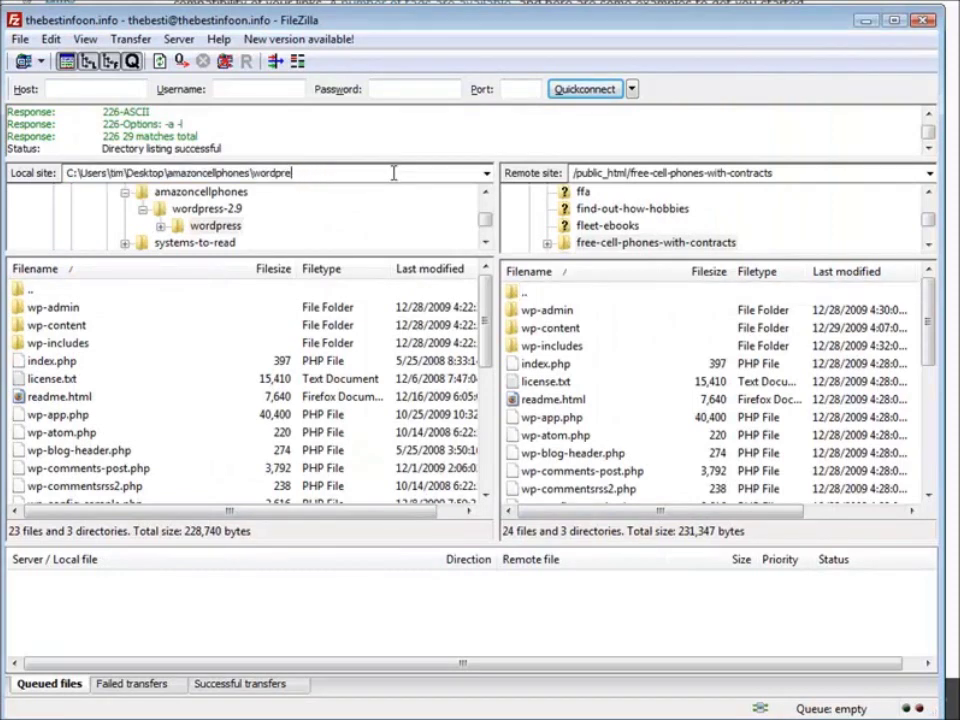
key("BackSpace")
key("BackSpace")
key("BackSpace")
key("BackSpace")
key("BackSpace")
key("BackSpace")
key("Return")
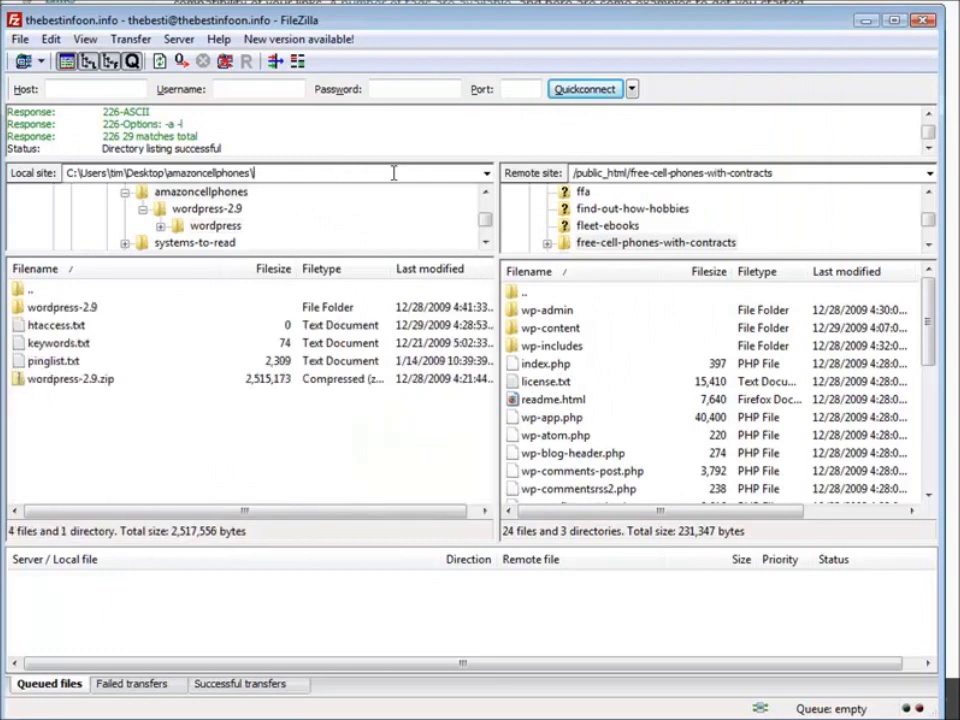
Upload htaccess.txt to the remote free-cell-phones-with-contracts directory.
left_click(37, 328)
right_click(37, 333)
left_click(76, 337)
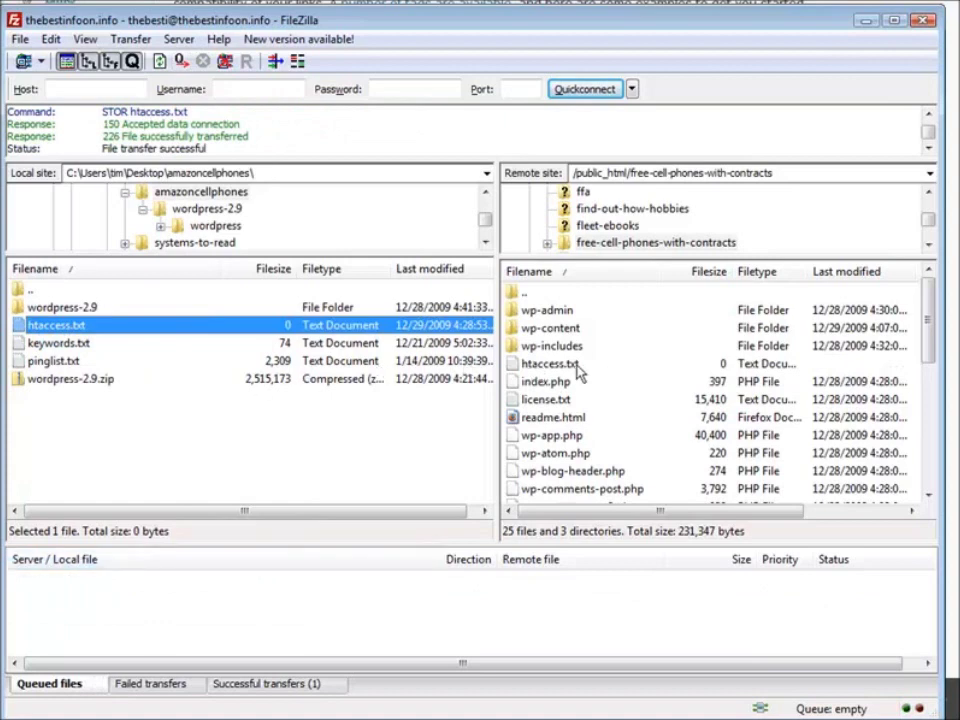
Rename the uploaded htaccess.txt on the remote site to .htaccess.
left_click(562, 365)
right_click(562, 365)
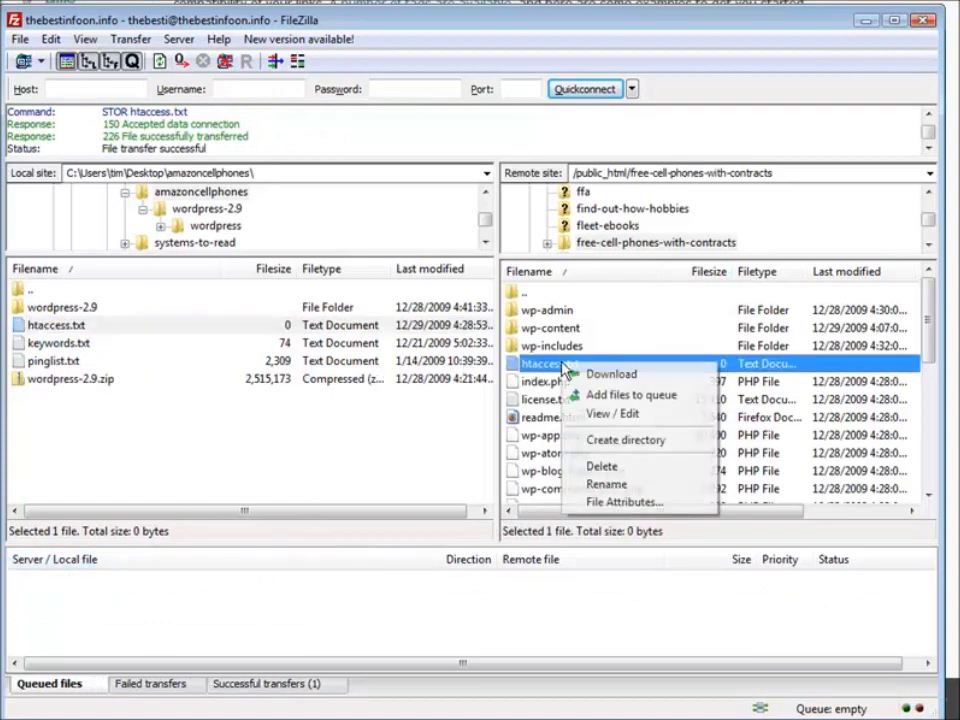
left_click(615, 483)
key("End")
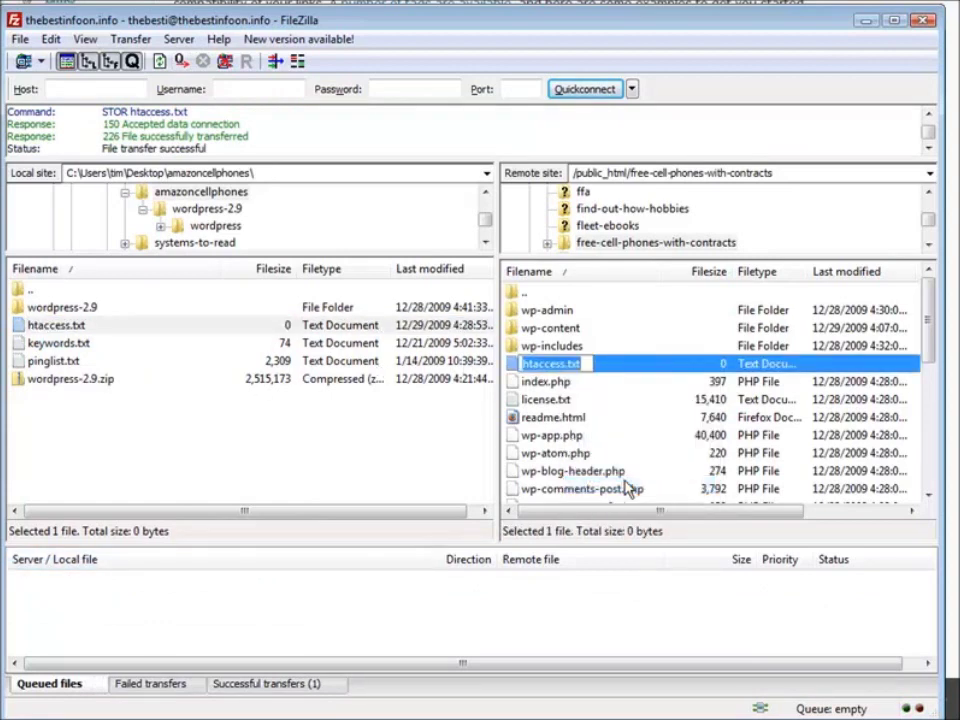
key("BackSpace")
key("BackSpace")
key("BackSpace")
key("BackSpace")
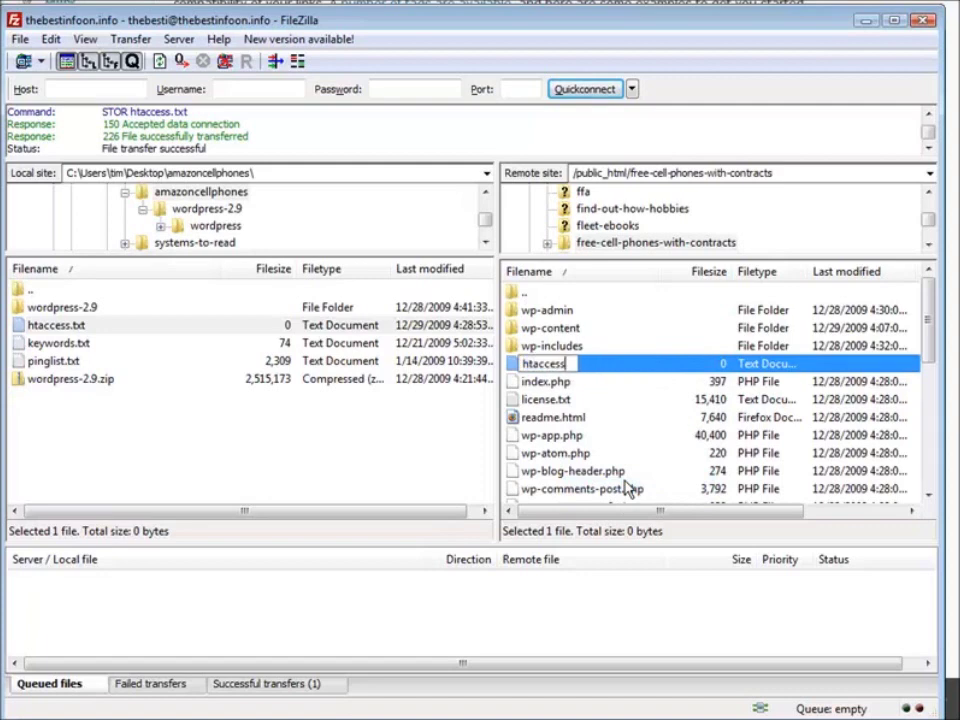
key("Home")
type(".")
key("Return")
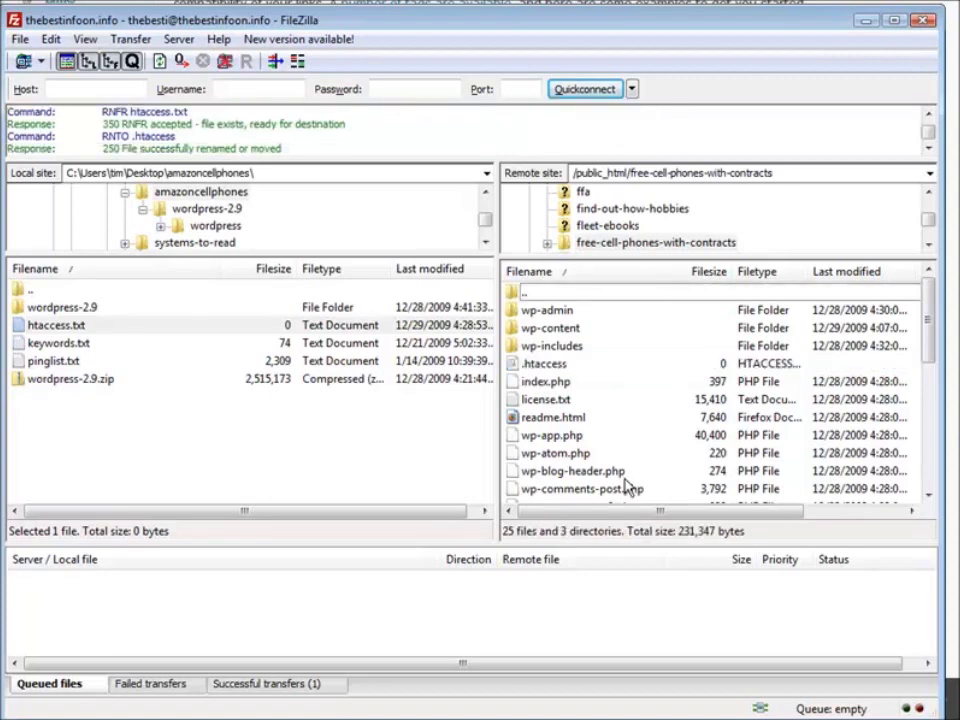
Set the remote .htaccess file's permissions to the numeric value 666.
left_click(558, 366)
right_click(560, 366)
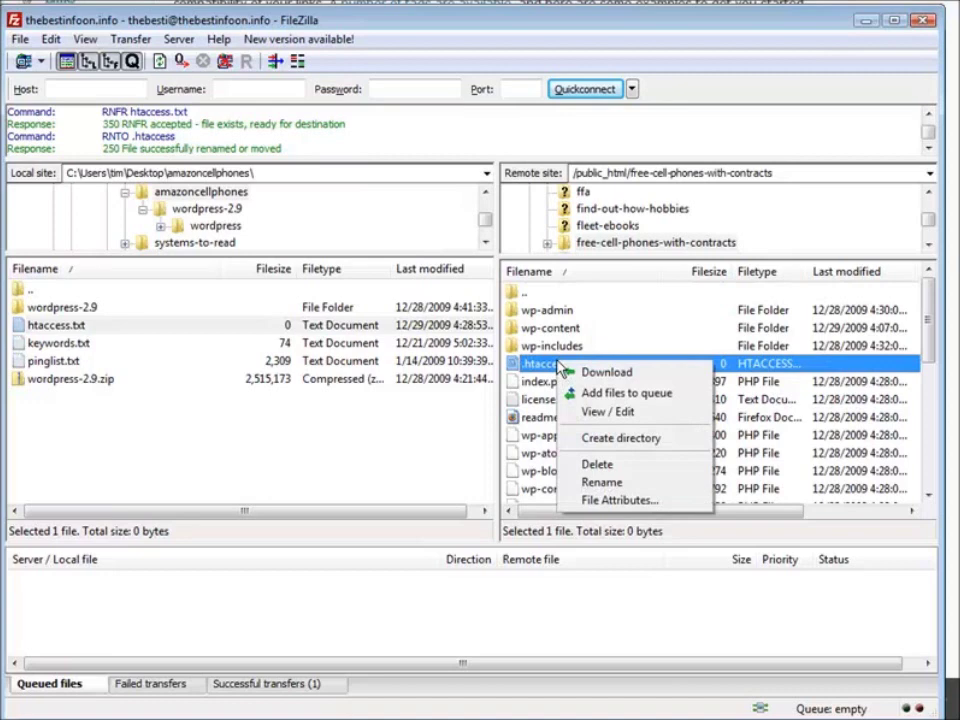
left_click(622, 502)
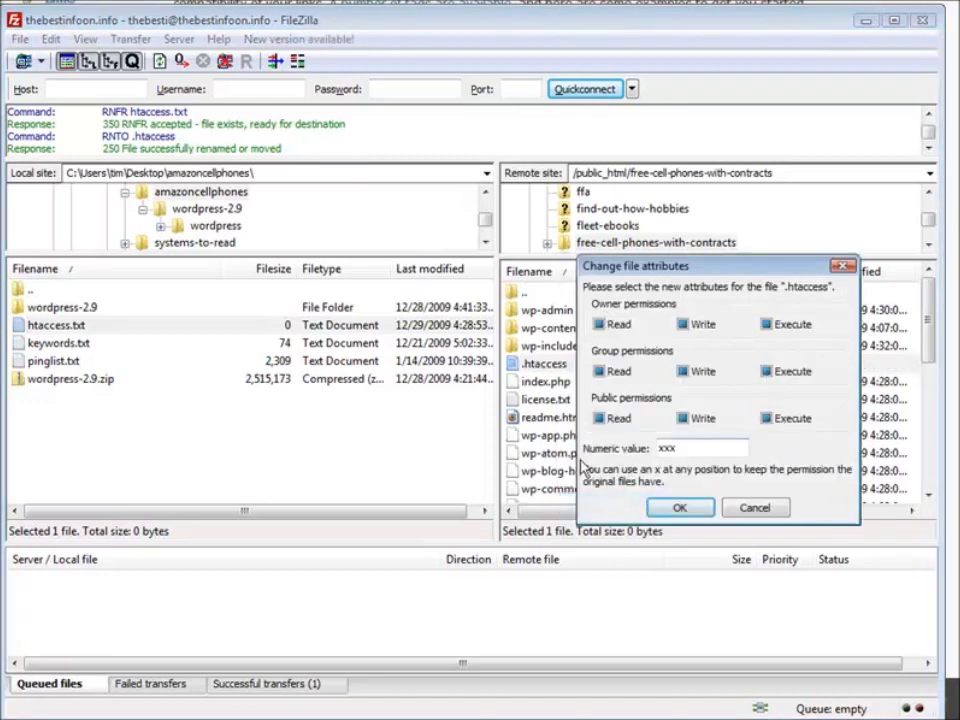
key("Tab")
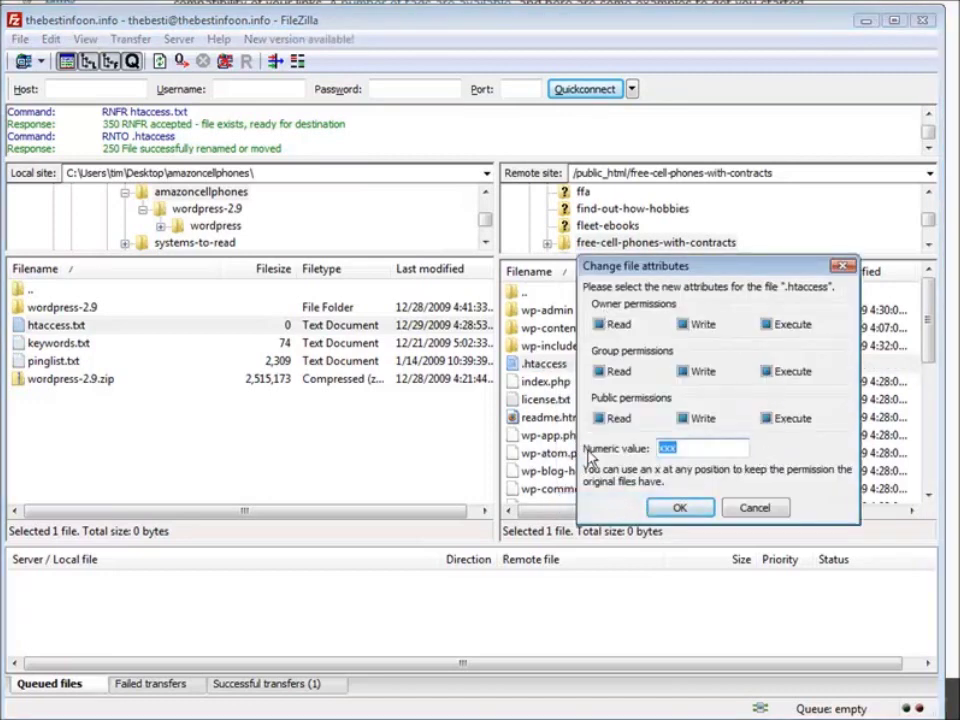
type("666")
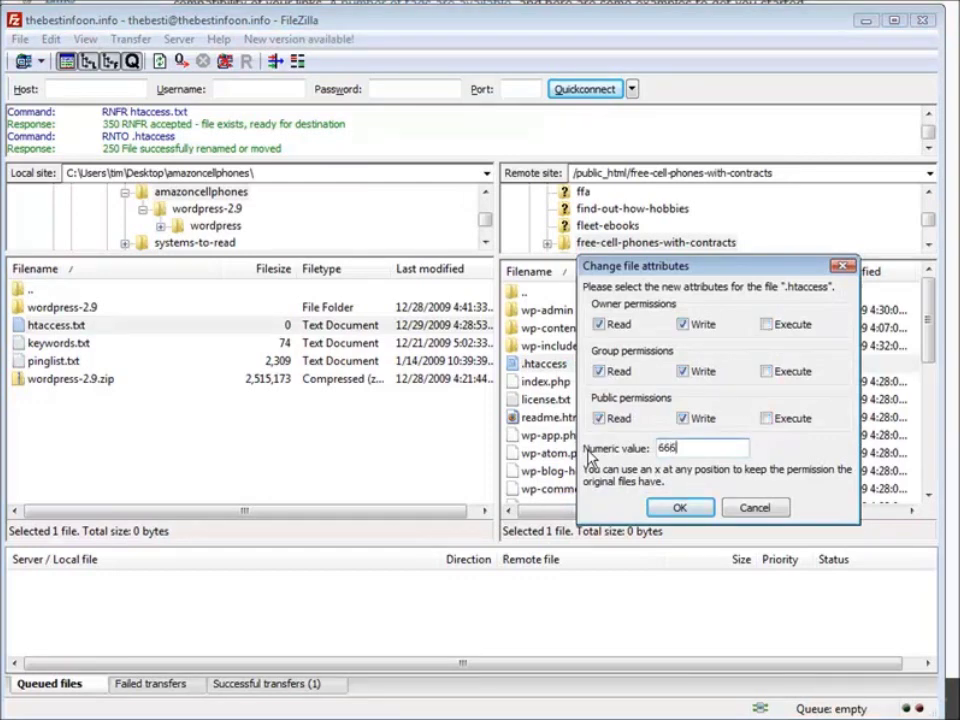
left_click(680, 508)
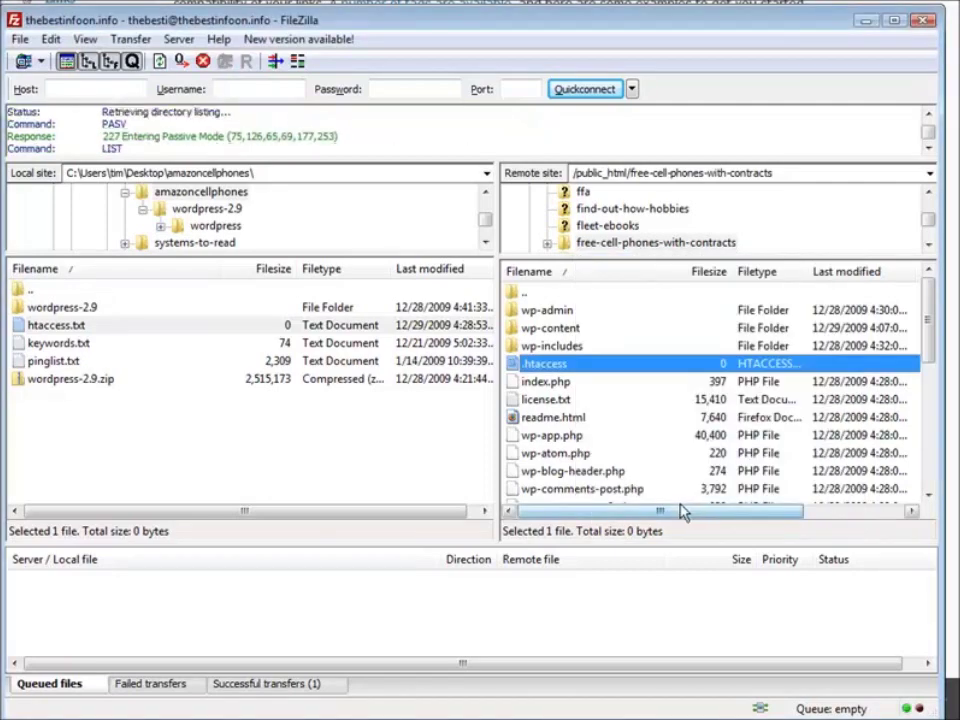
Return to WordPress, save the permalink settings again, and open the Categories page for posts.
left_click(863, 22)
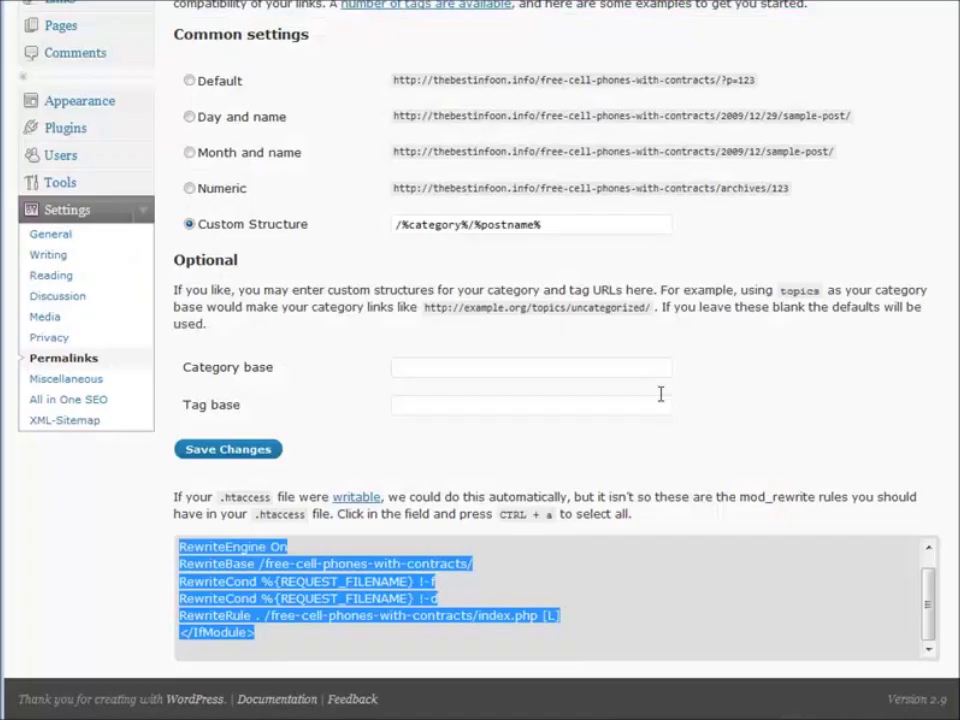
left_click(222, 452)
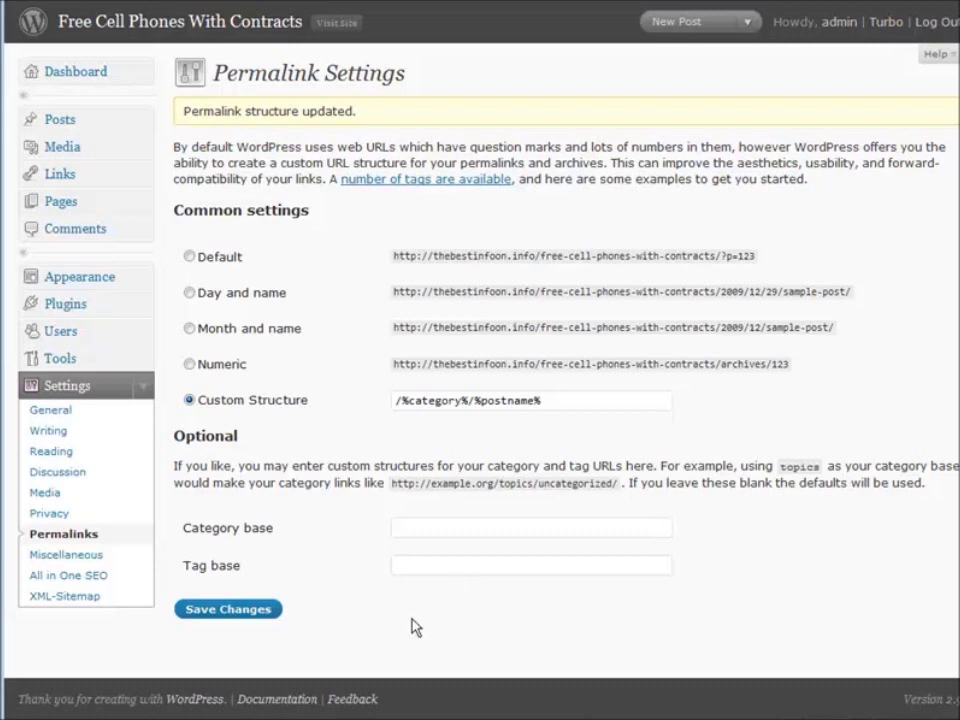
left_click(62, 121)
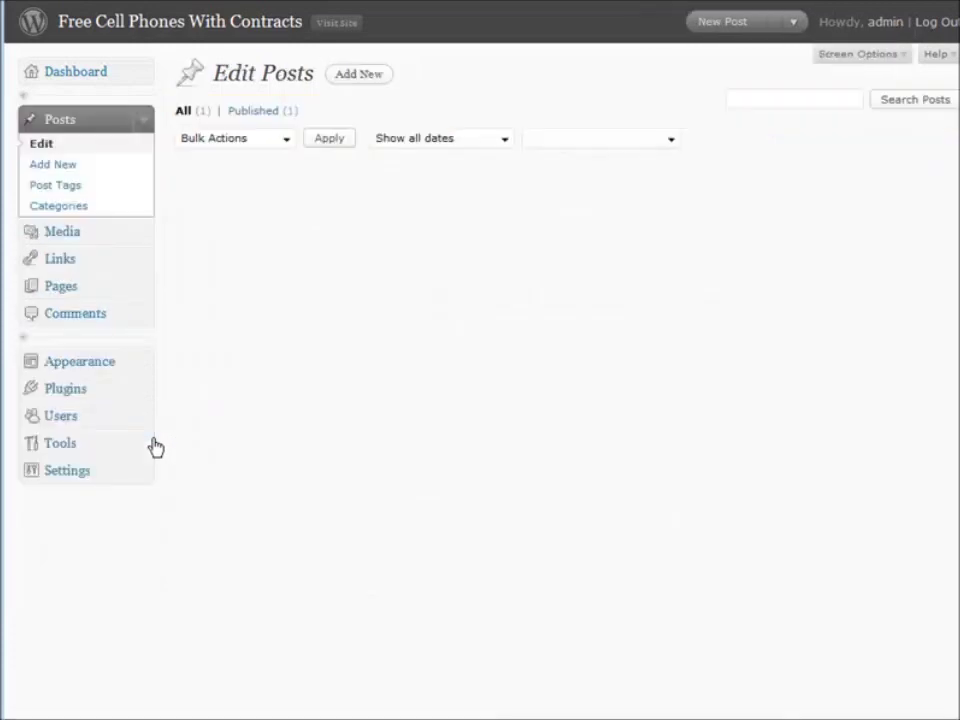
left_click(60, 210)
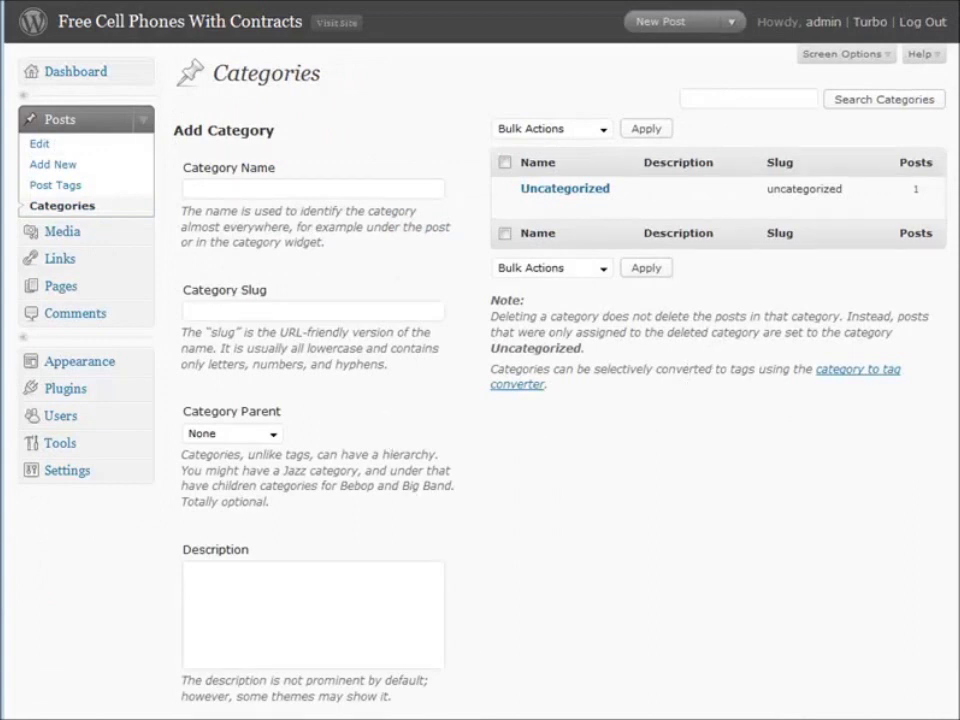
Add the post category "free cell phones with contracts", copying its name from keywords.txt in Notepad.
key("alt+Tab")
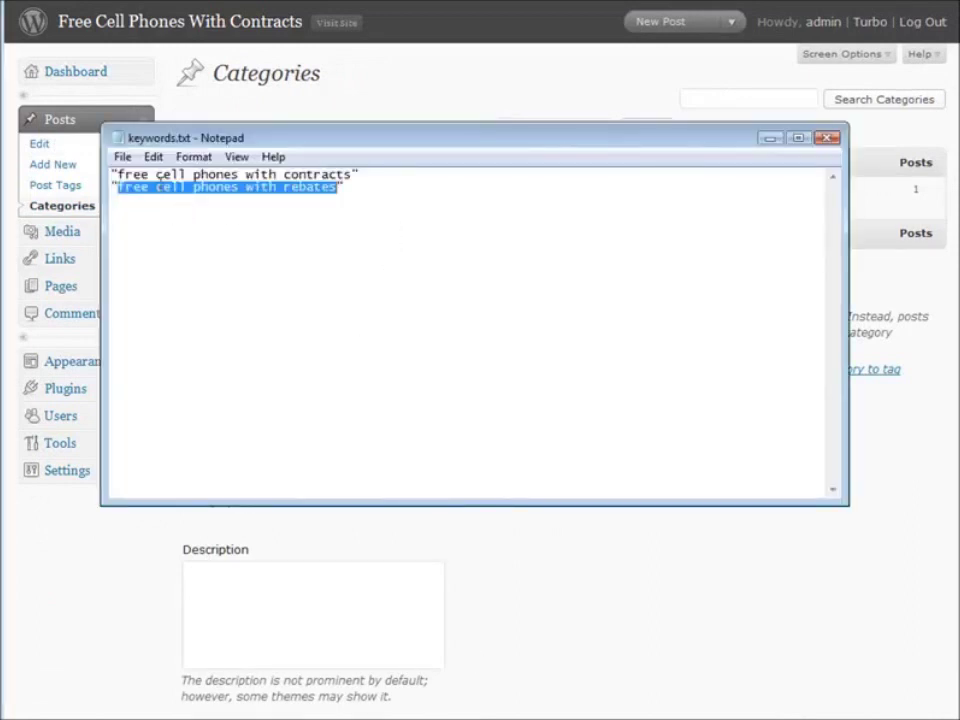
left_click_drag(117, 175, 345, 185)
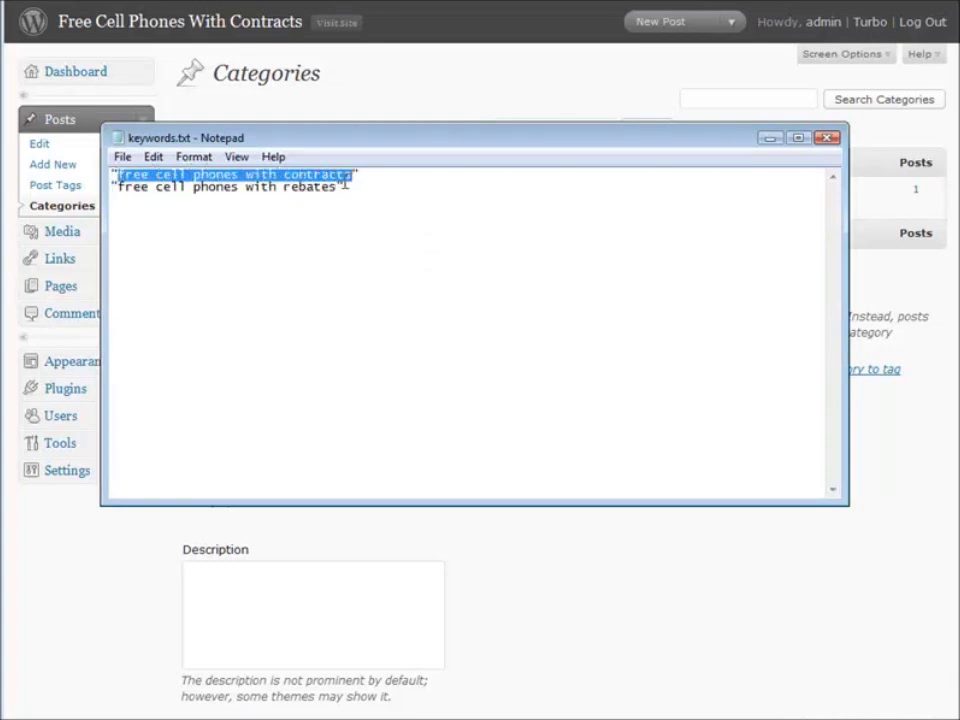
right_click(346, 180)
left_click(414, 246)
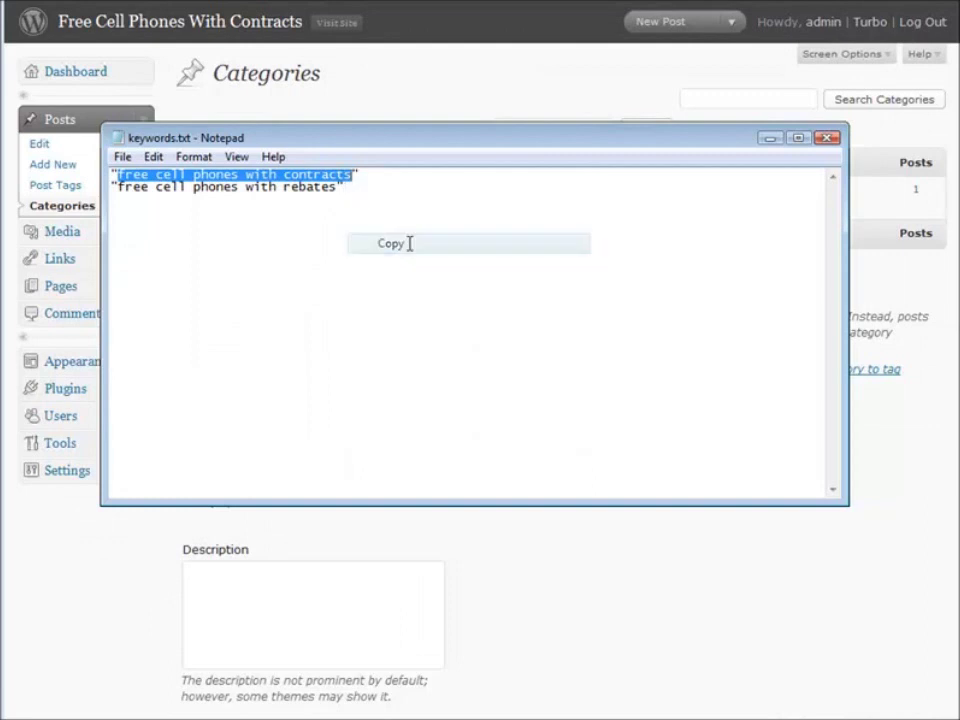
left_click(388, 88)
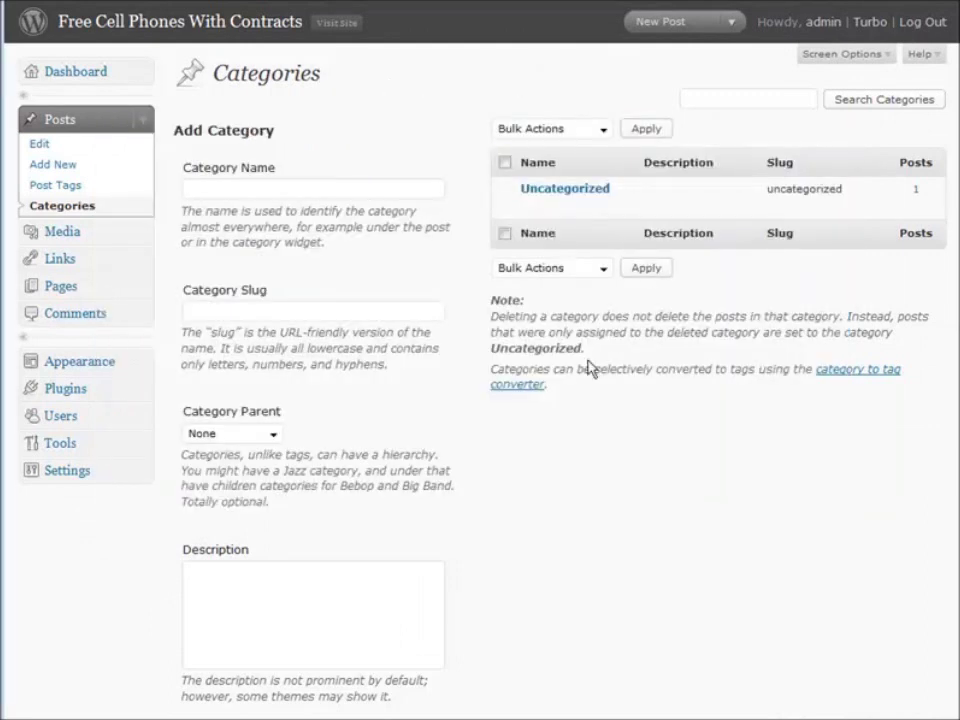
left_click(231, 191)
key("ctrl+v")
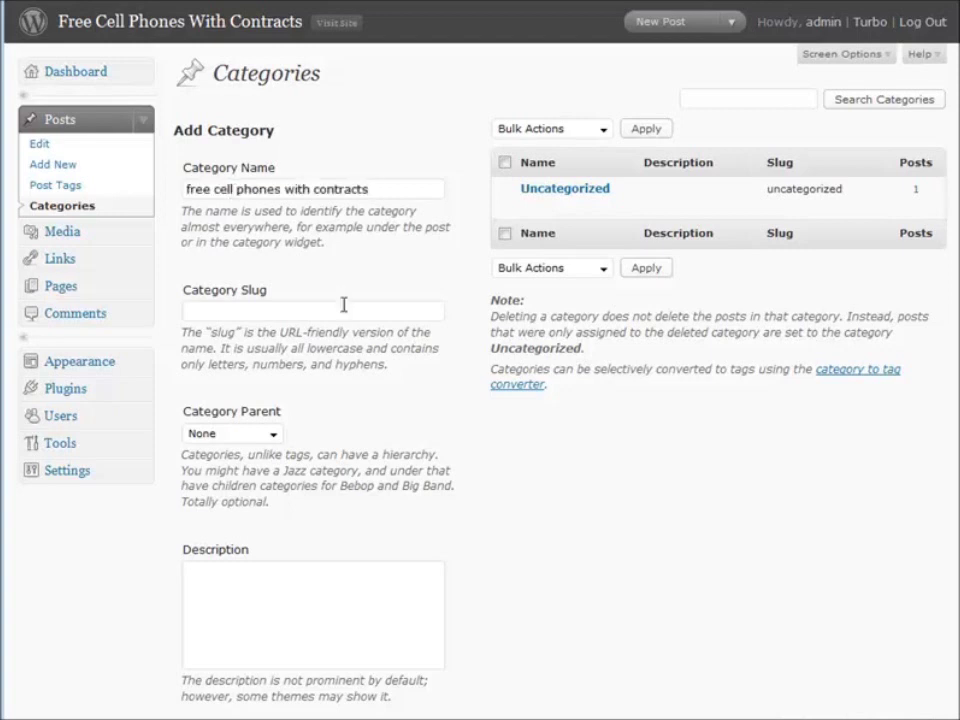
scroll(343, 312, "down", 2)
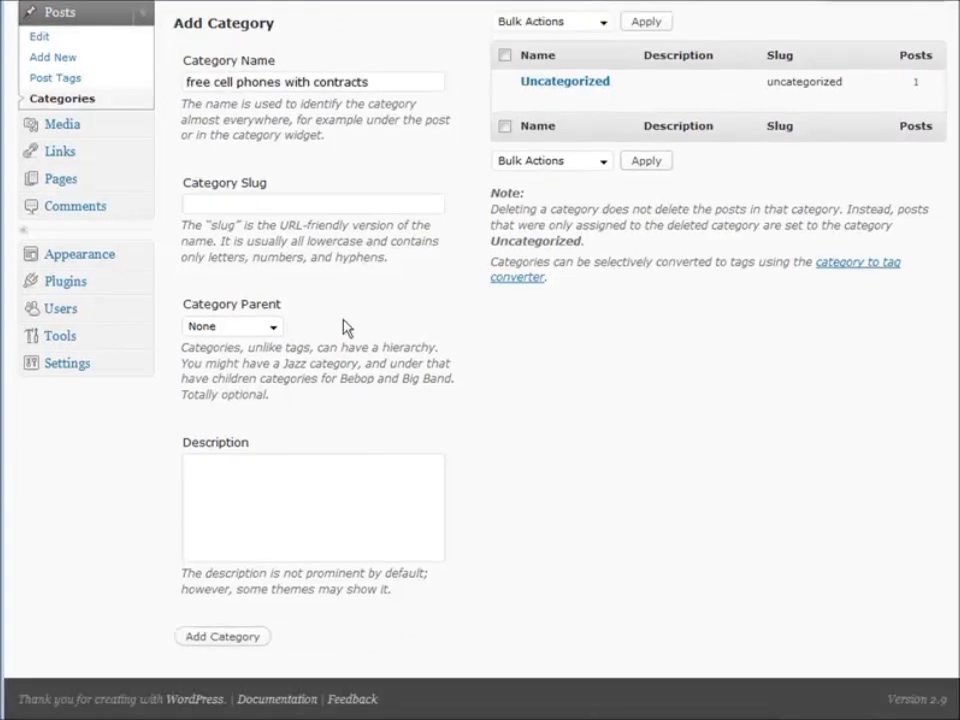
left_click(232, 636)
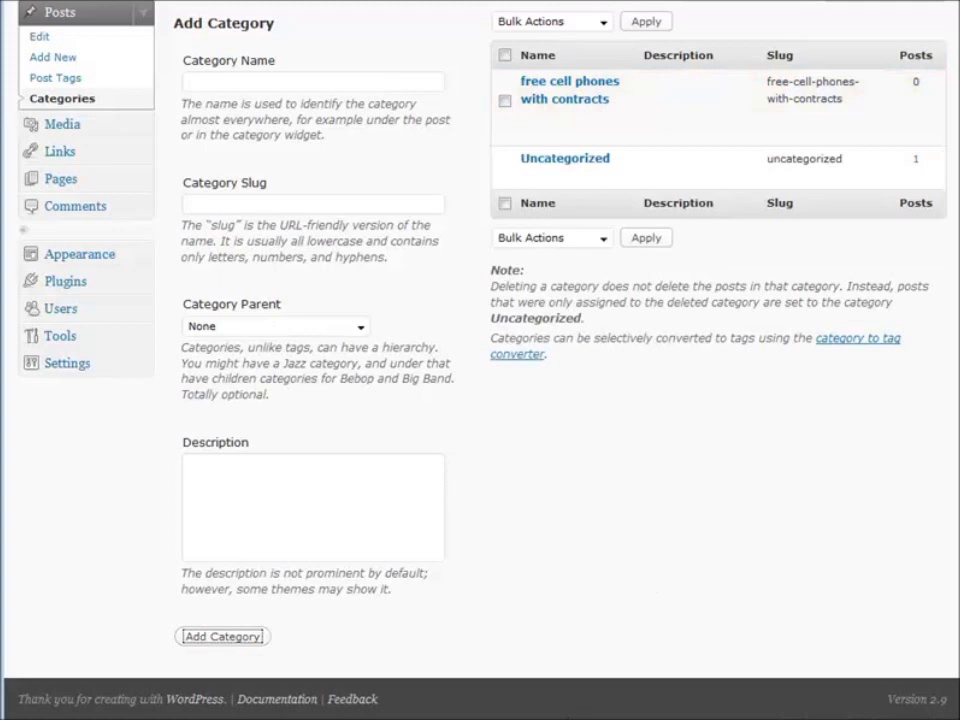
Add a second post category named "free cell phones with rebates", copied from the second line of keywords.txt.
key("alt+Tab")
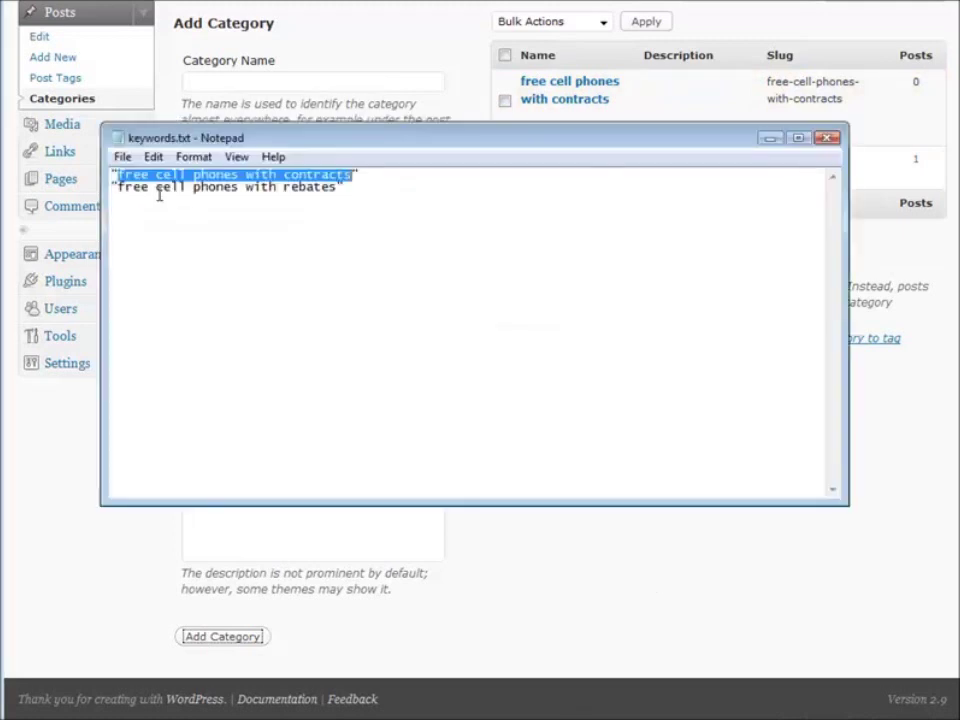
left_click_drag(119, 187, 340, 187)
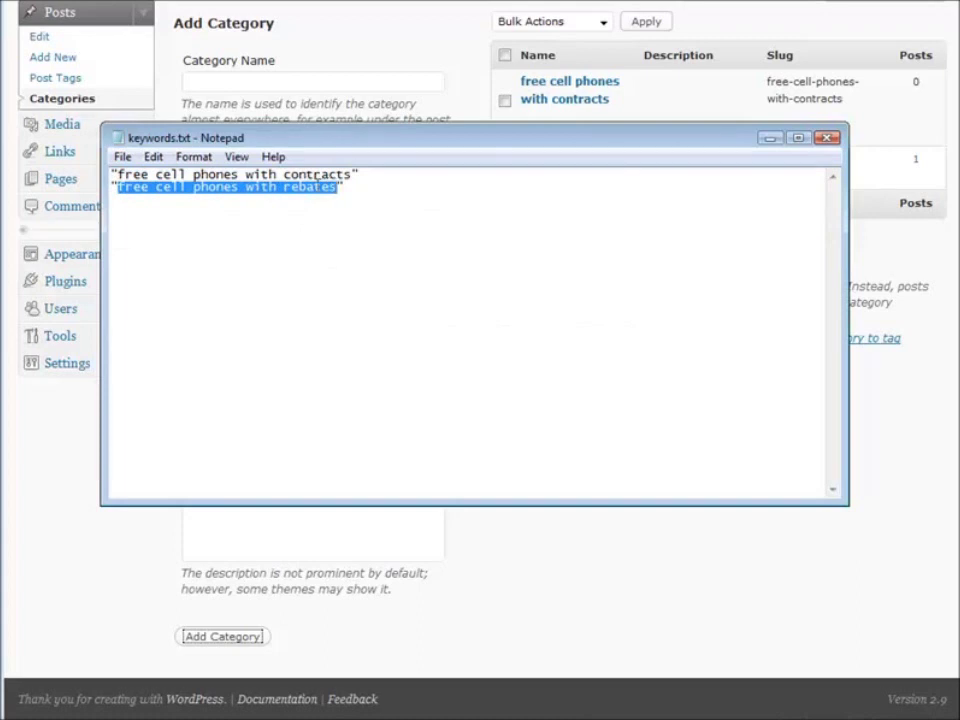
right_click(320, 189)
left_click(363, 250)
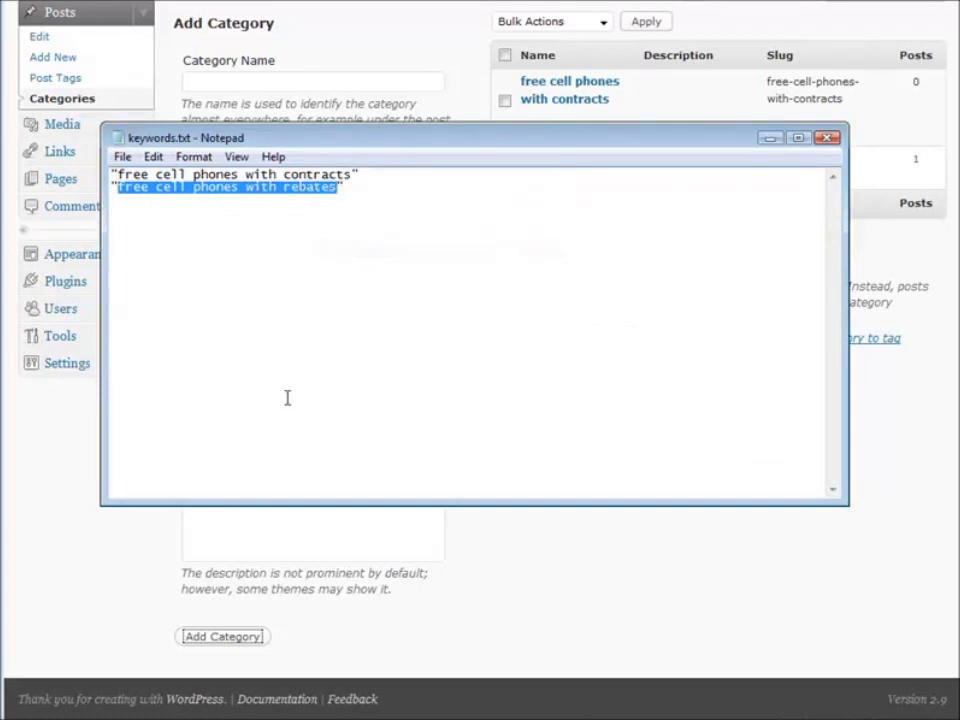
left_click(775, 141)
left_click(218, 80)
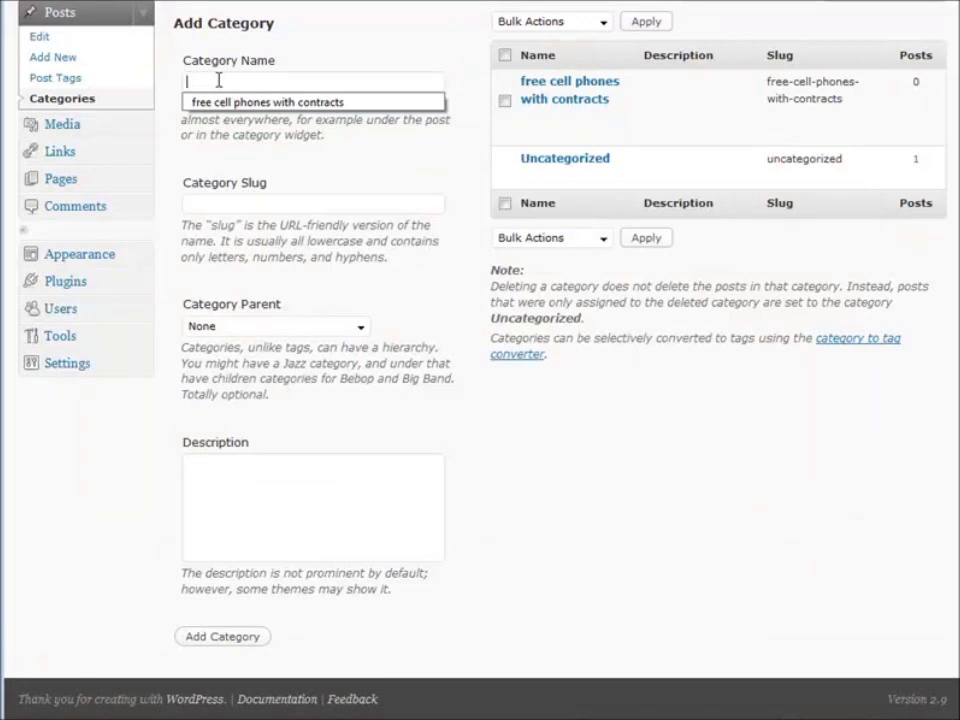
key("ctrl+v")
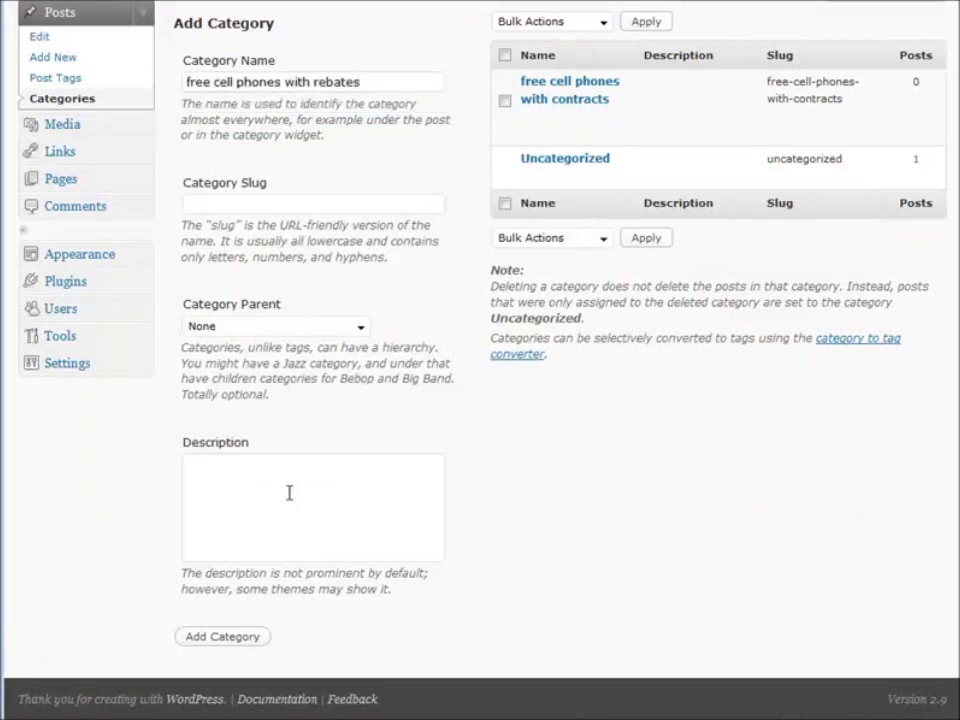
left_click(224, 636)
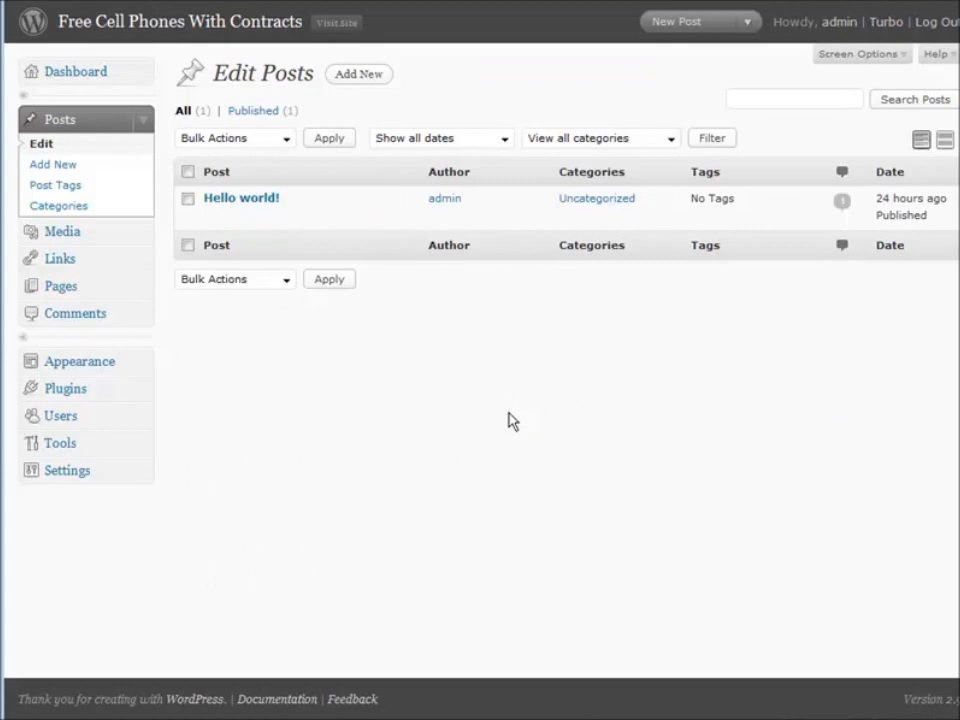
Move the default "Hello world!" post and the default "About" page to the trash.
mouse_move(268, 203)
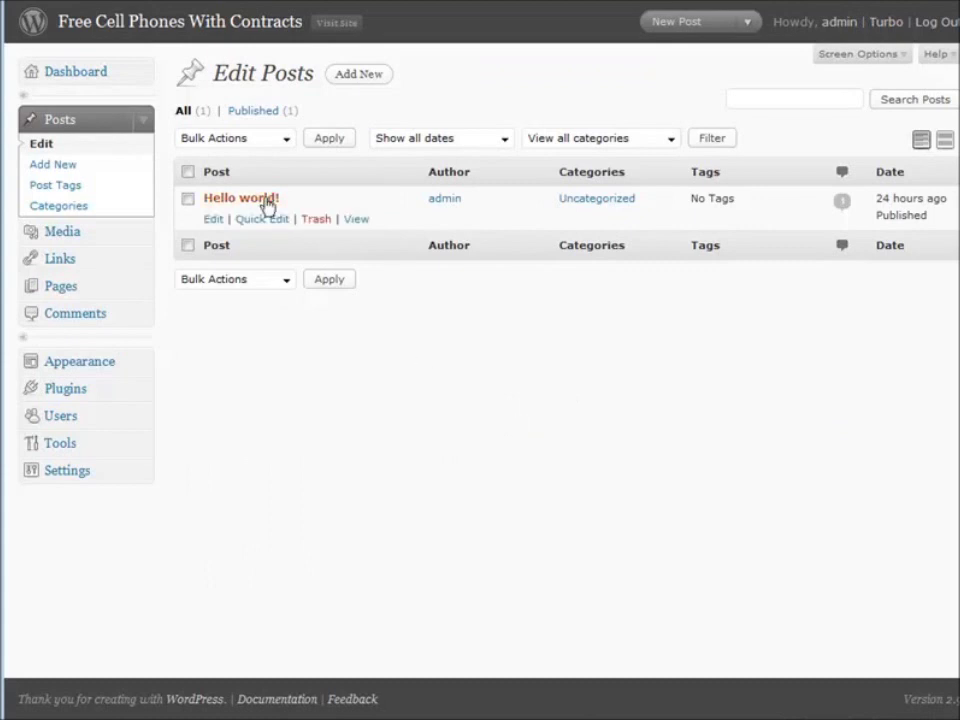
left_click(324, 226)
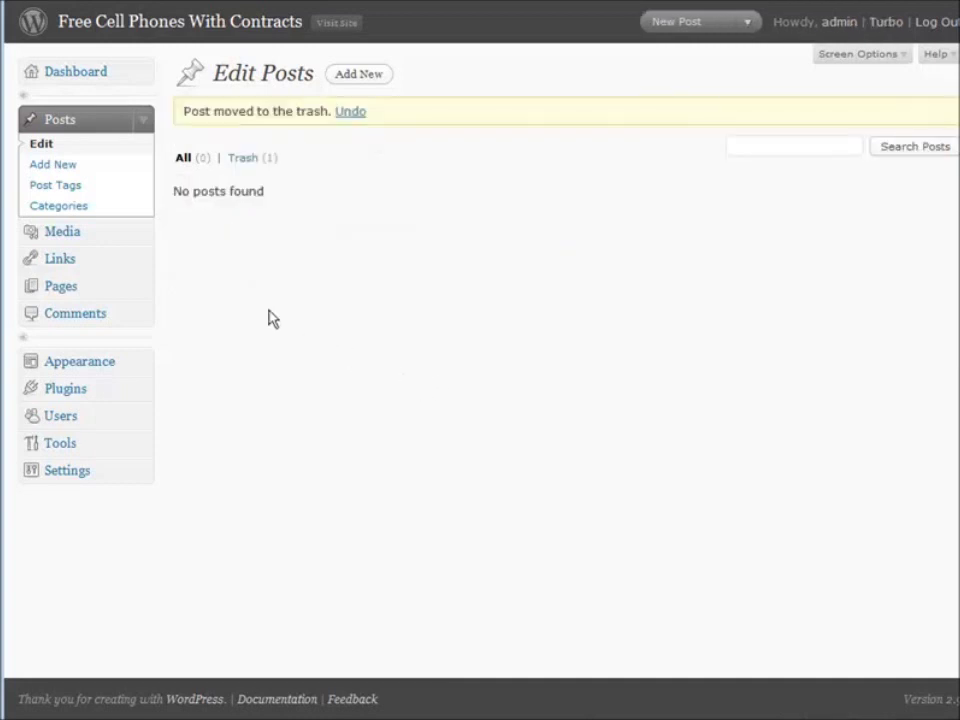
left_click(60, 292)
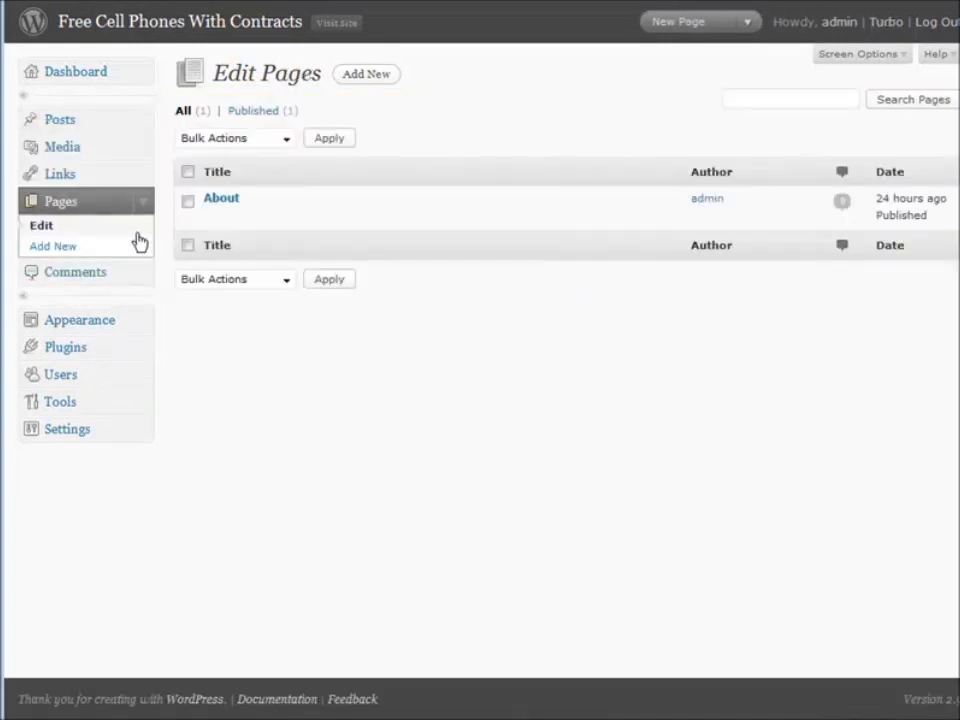
mouse_move(214, 227)
left_click(315, 220)
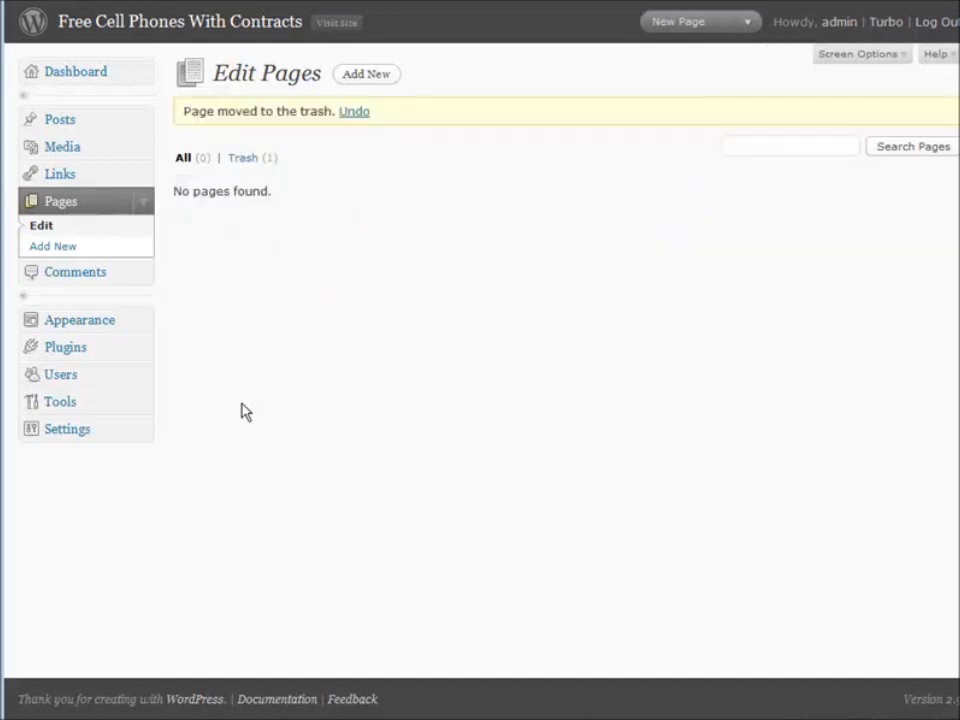
Switch to FileZilla, set the remote .htaccess file's permissions to the numeric value 644, and return to WordPress.
key("alt+Tab")
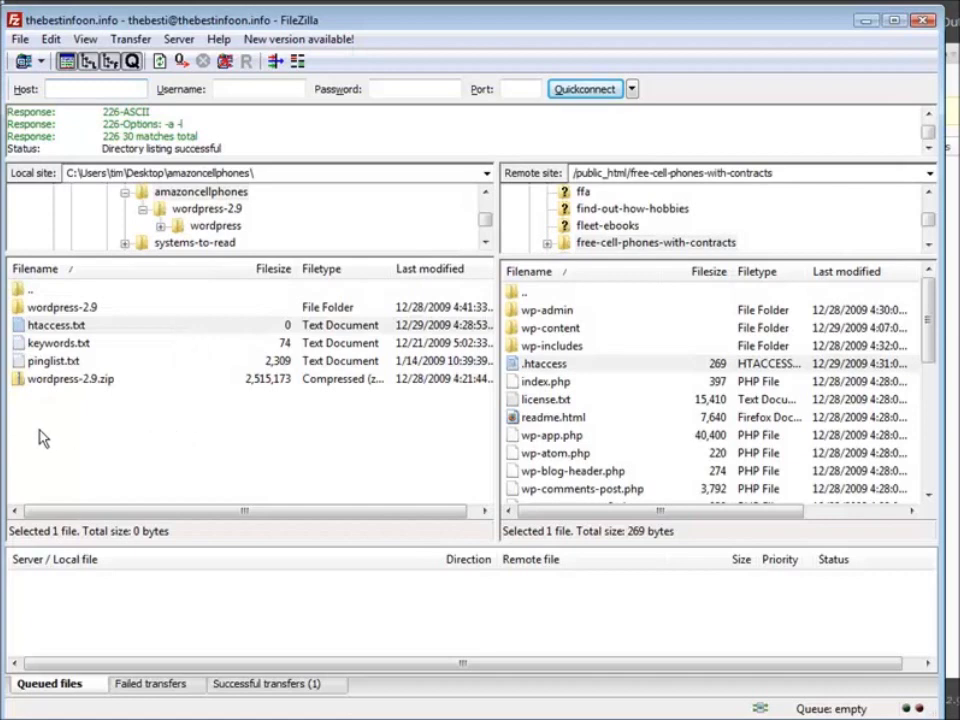
left_click(50, 88)
left_click(566, 366)
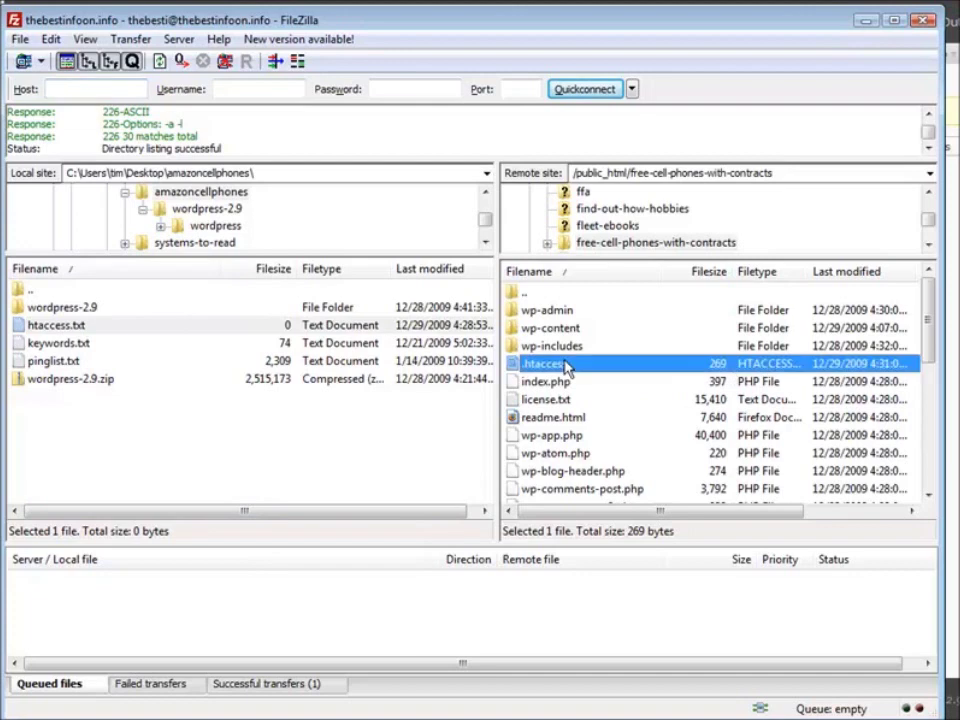
right_click(566, 366)
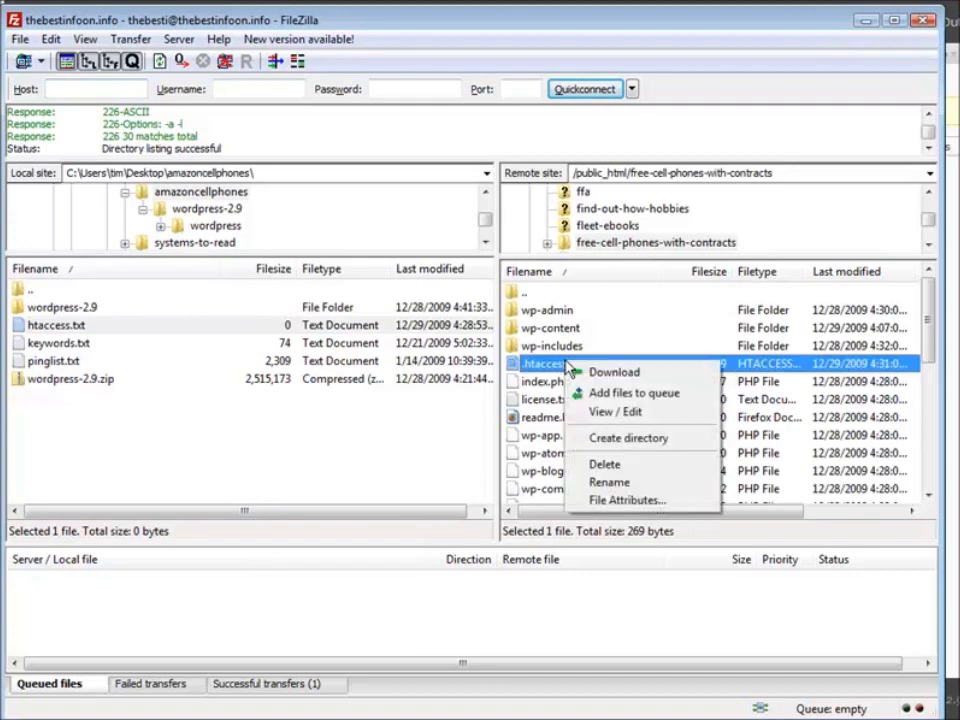
left_click(622, 502)
left_click(713, 450)
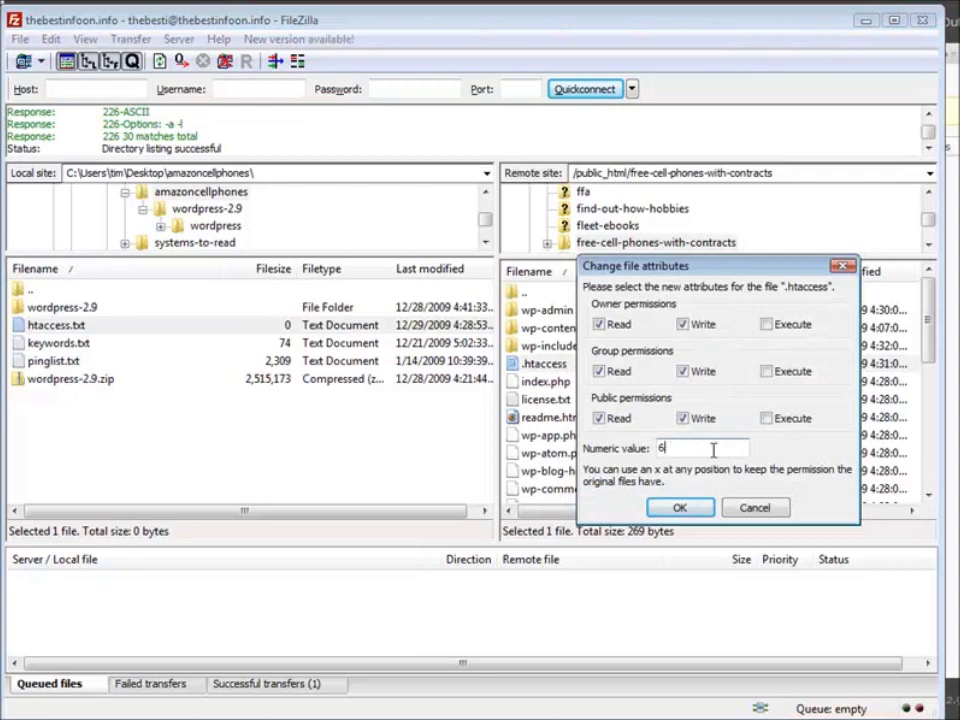
type("644")
left_click(679, 508)
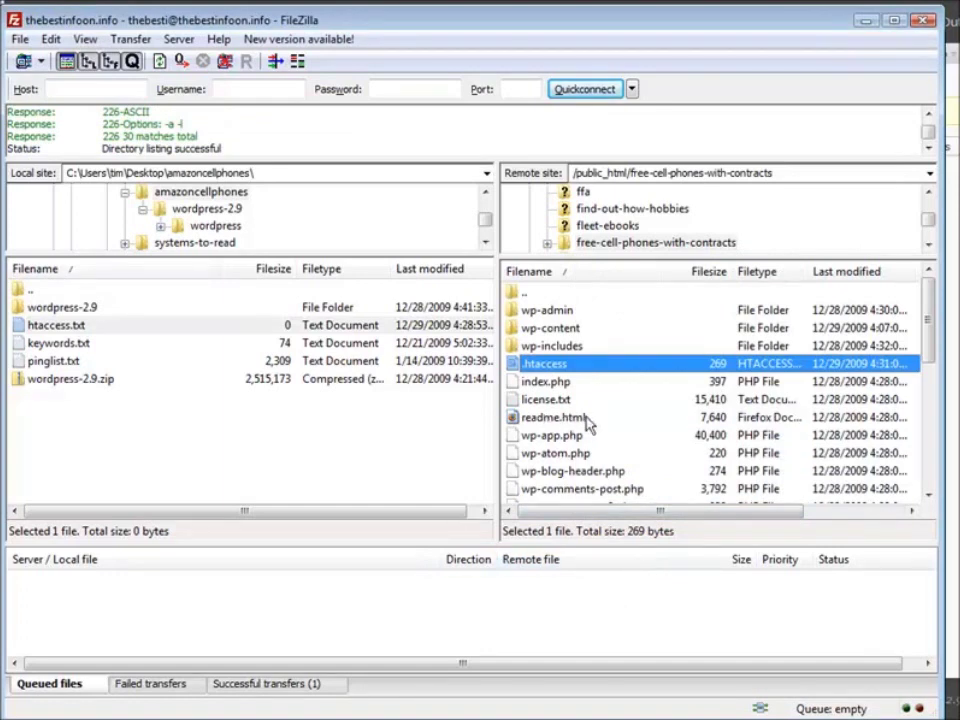
left_click(866, 20)
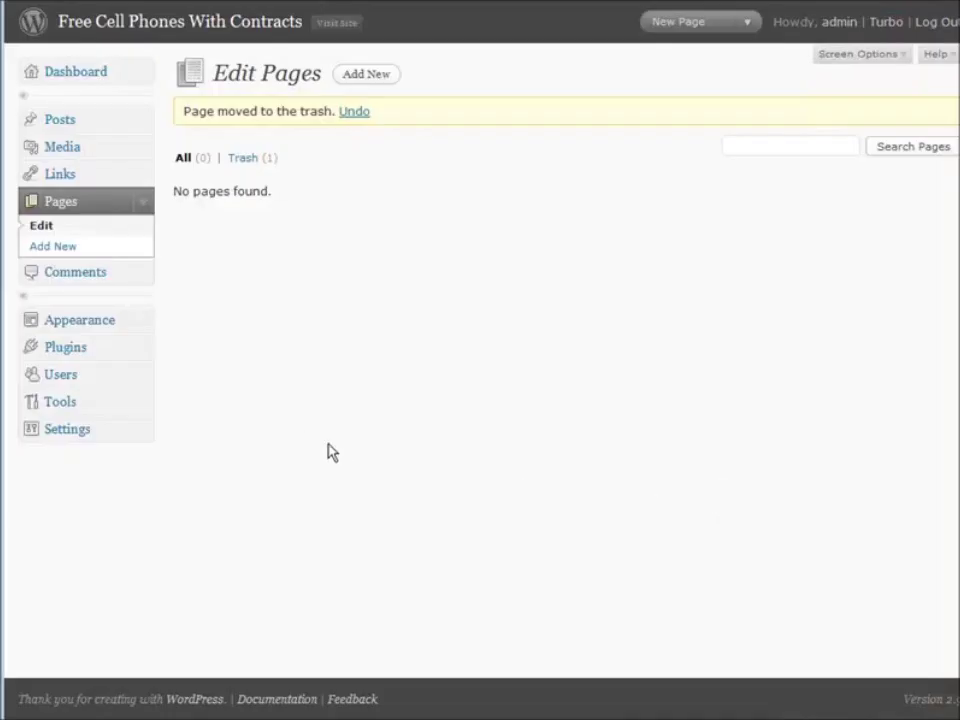
Create and publish a new page titled "Free Cell Phones With Contracts" with introductory text about getting free cell phones.
left_click(38, 249)
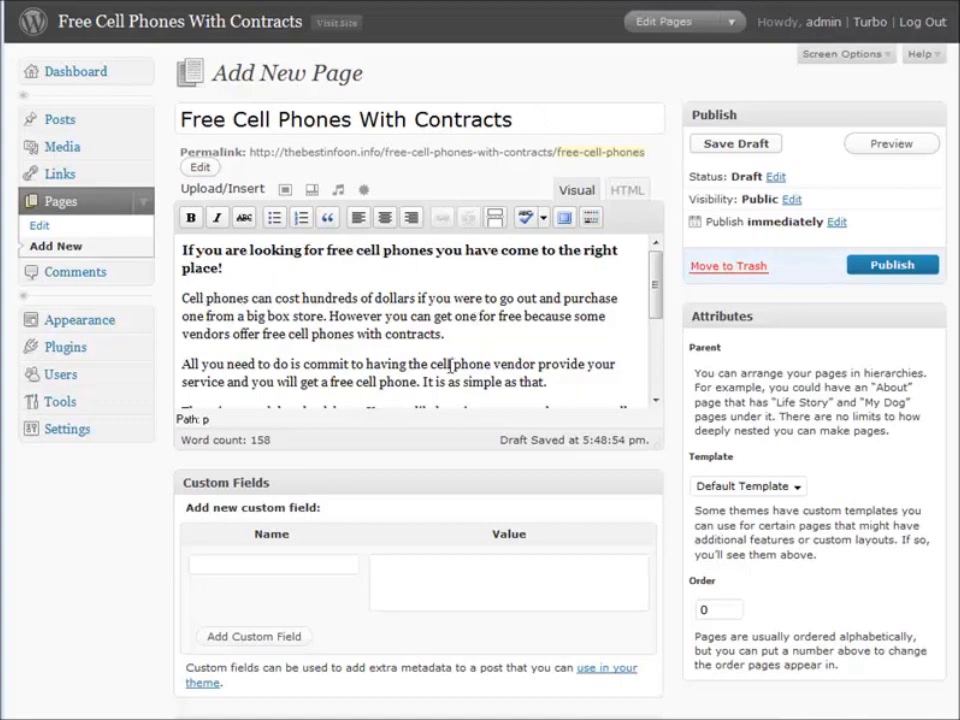
scroll(505, 316, "down", 3)
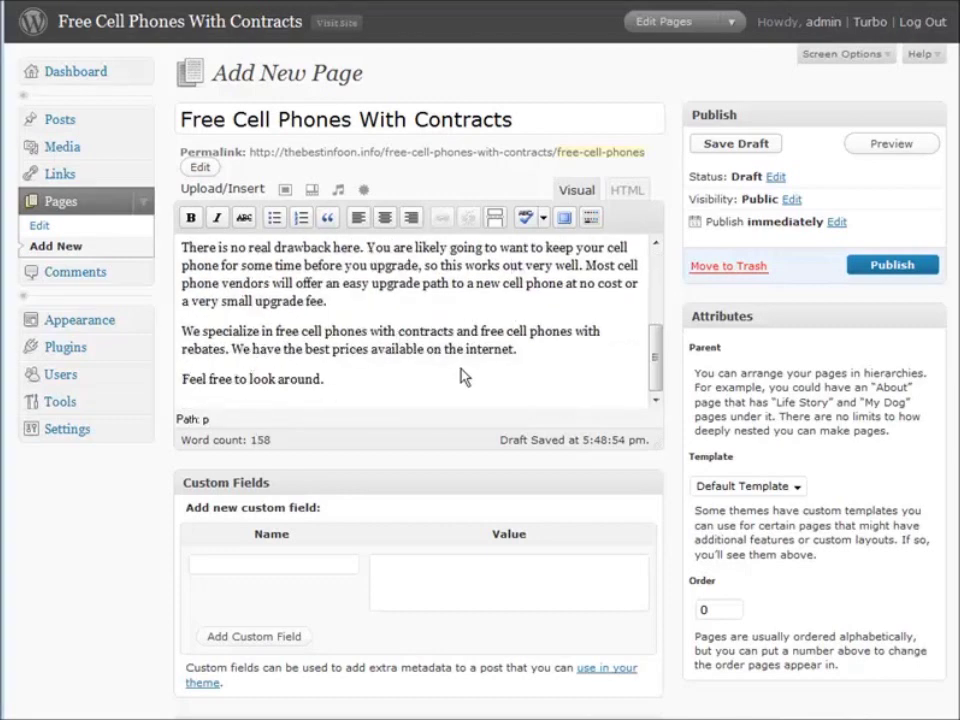
scroll(637, 503, "down", 1)
scroll(690, 487, "up", 1)
left_click(890, 266)
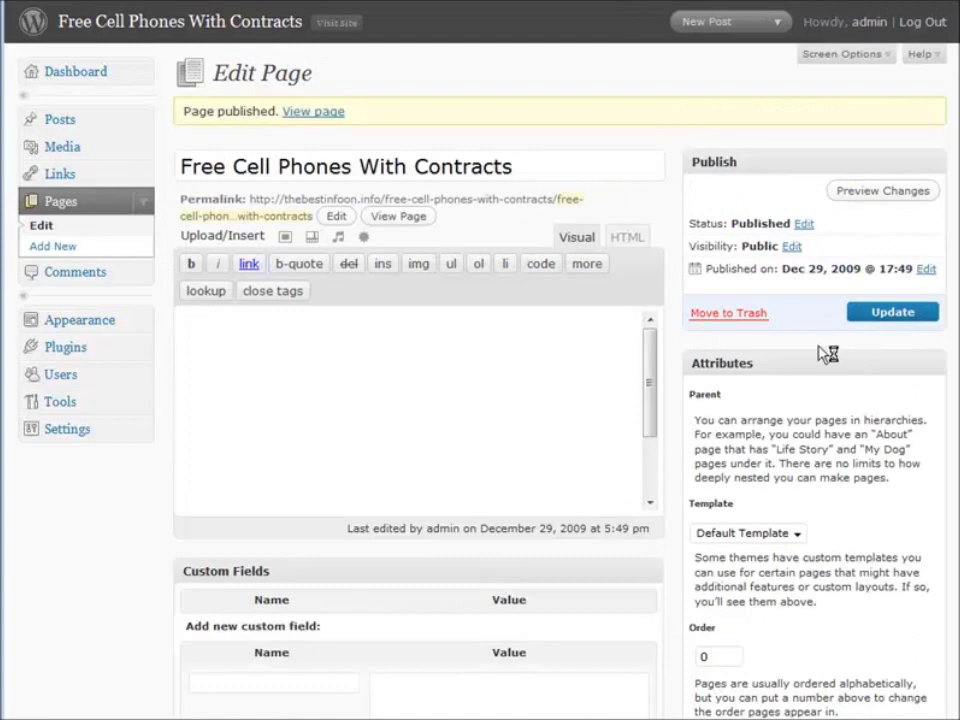
In the Reading settings, make the front page display the static page "Free Cell Phones With Contracts".
left_click(55, 436)
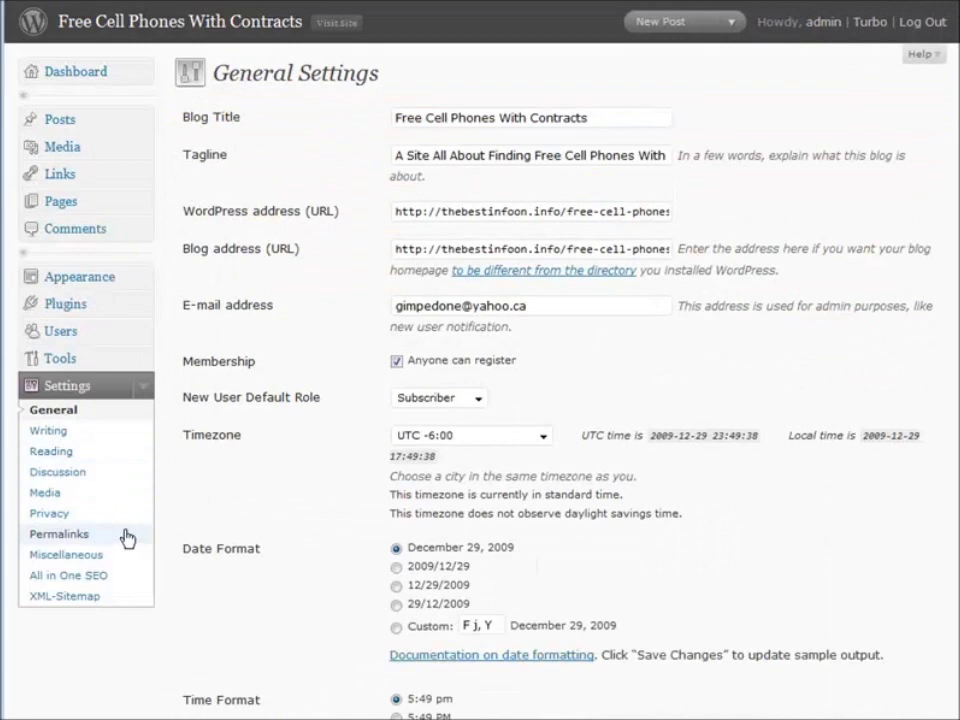
left_click(52, 451)
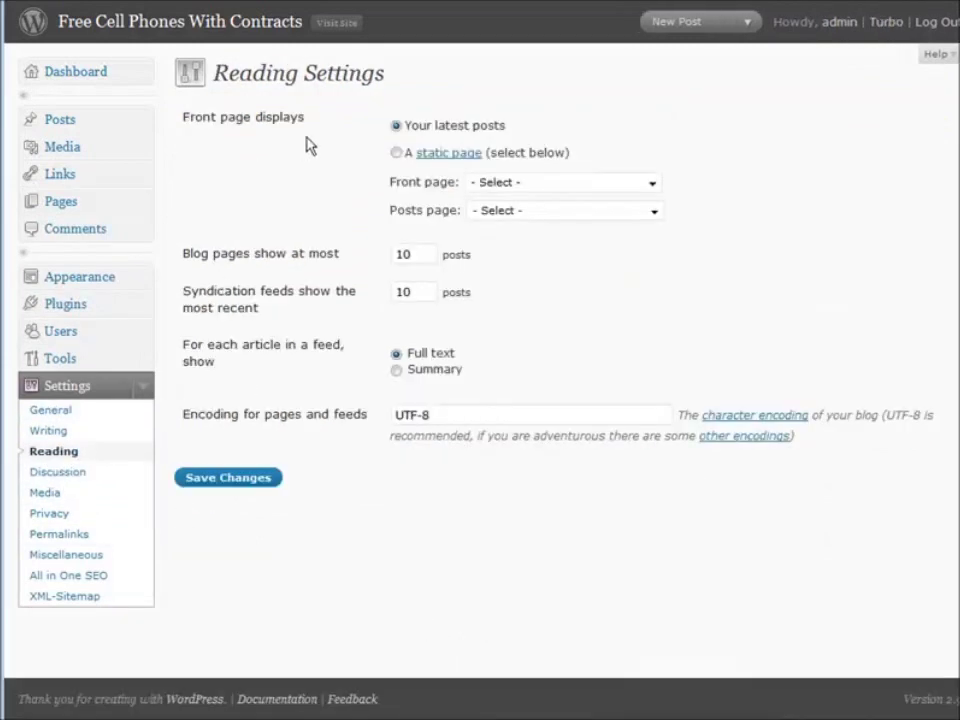
left_click(397, 153)
left_click(522, 185)
left_click(537, 220)
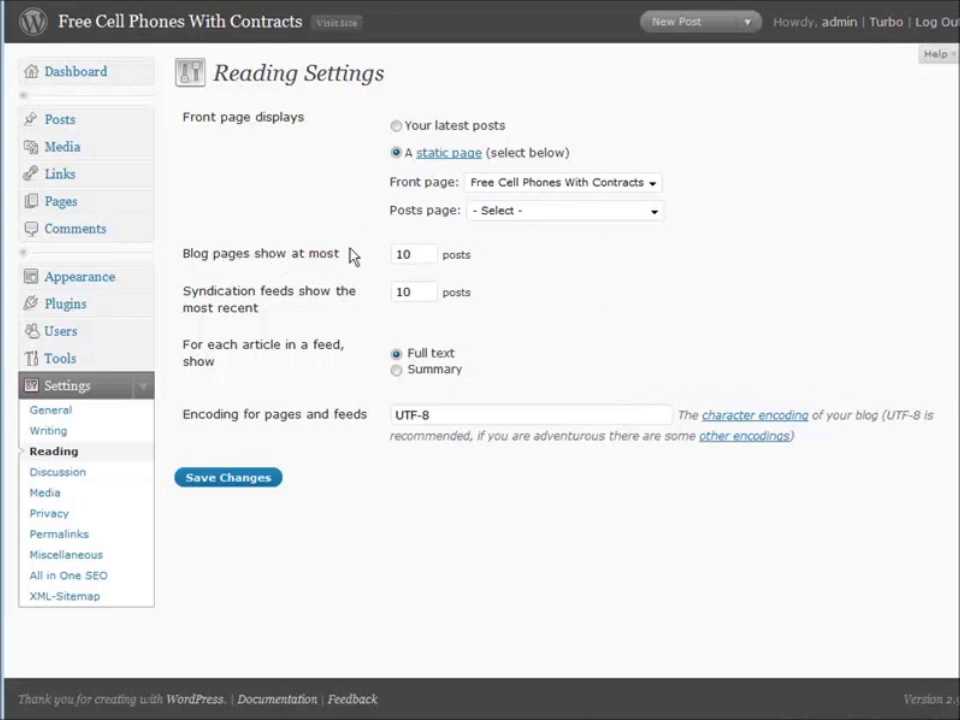
Set both blog pages and syndication feeds to show 99 posts, save the reading settings, and visit the site.
double_click(405, 253)
type("99")
double_click(408, 291)
type("99")
left_click(242, 482)
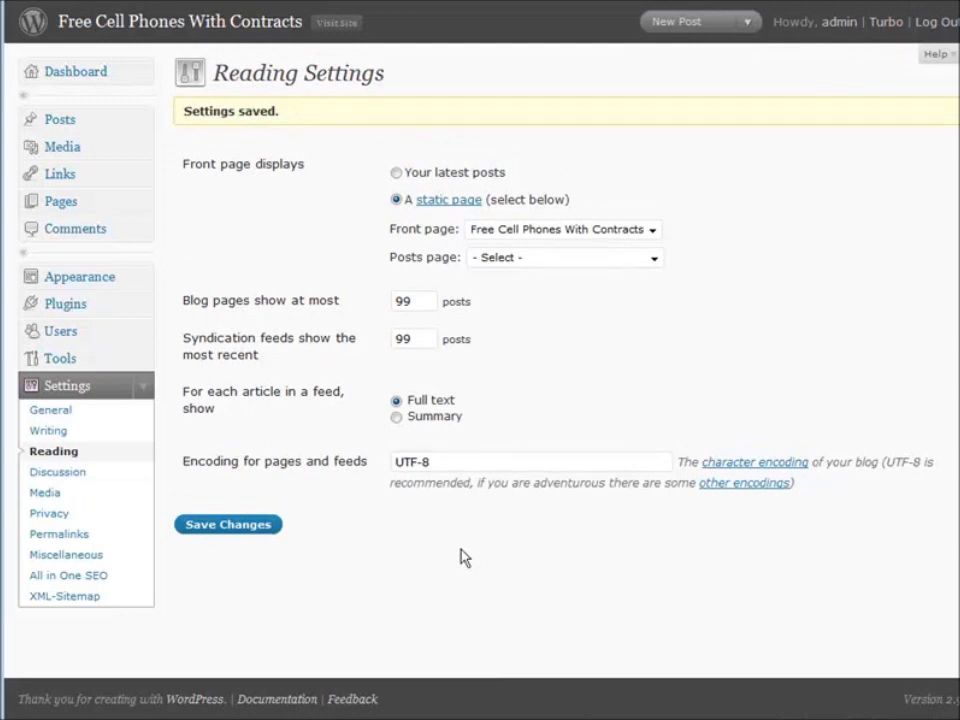
left_click(333, 24)
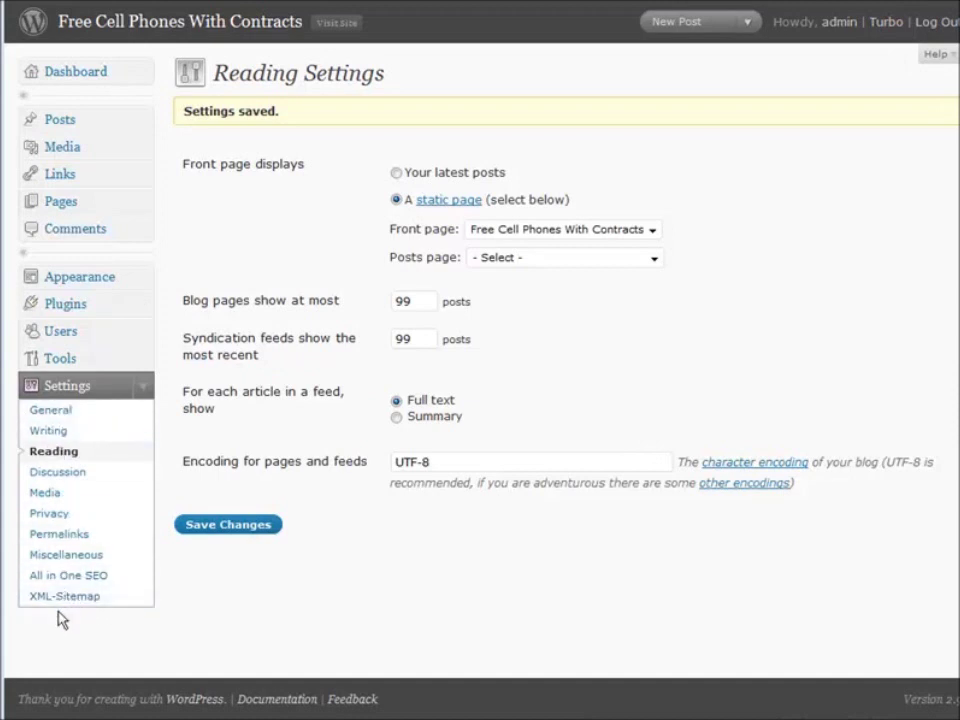
Open the XML-Sitemap settings, then switch to FileZilla and create a remote directory named "sitemap" inside /public_html/free-cell-phones-with-contracts.
left_click(150, 598)
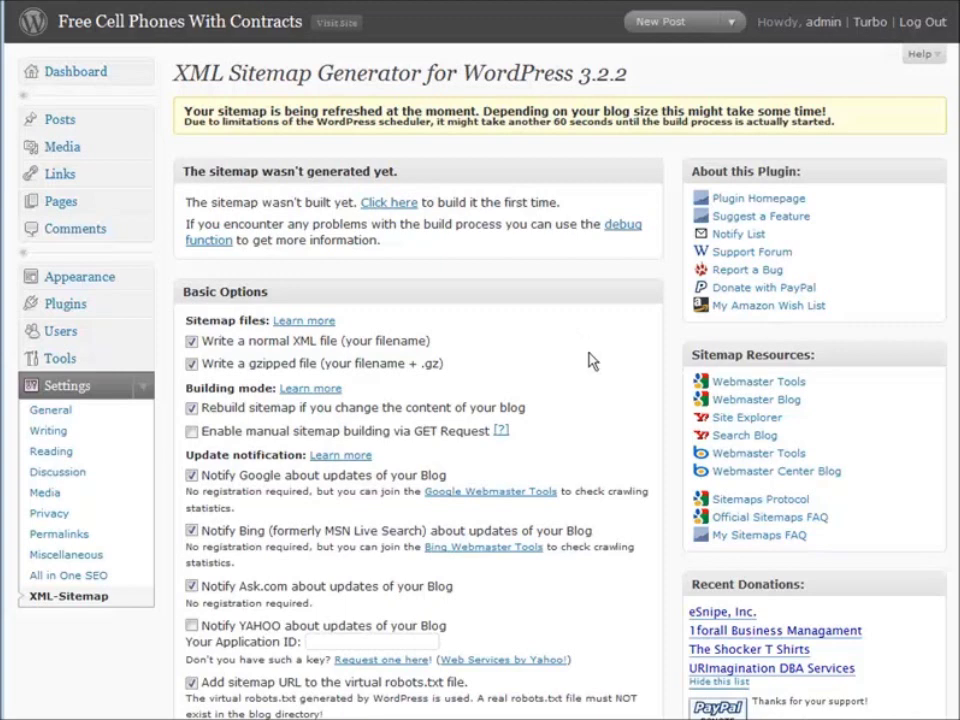
key("alt+Tab")
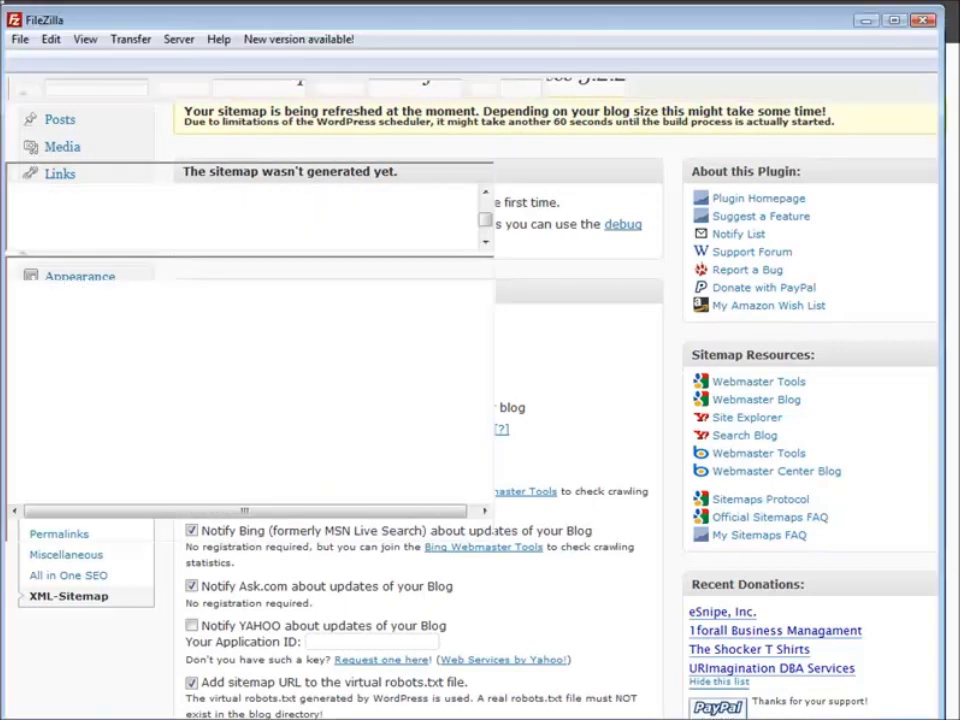
left_click(250, 63)
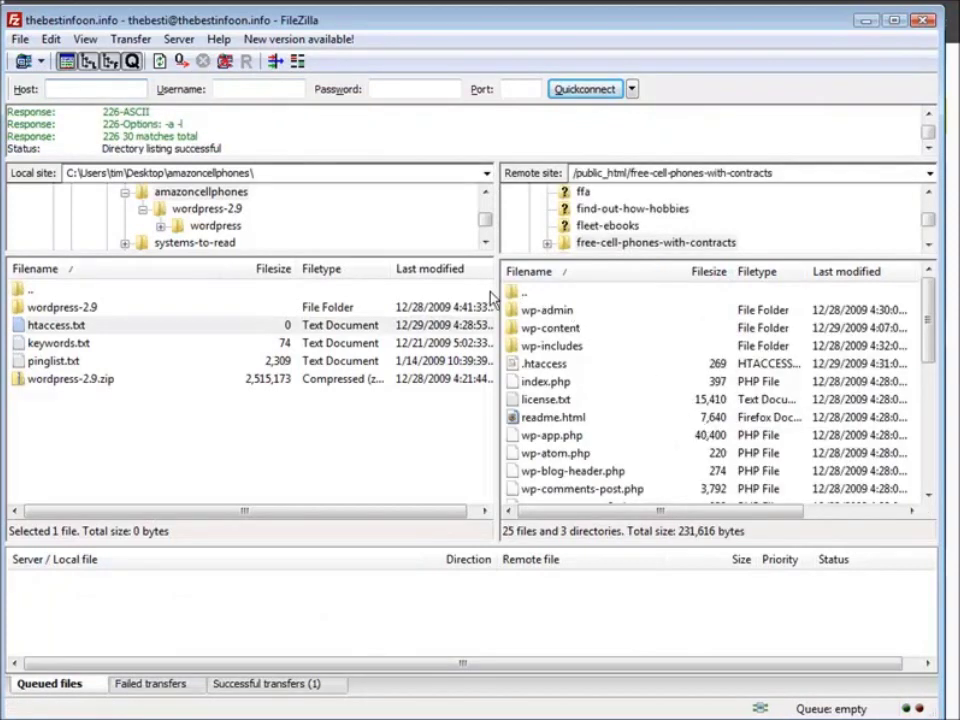
left_click(530, 295)
right_click(558, 297)
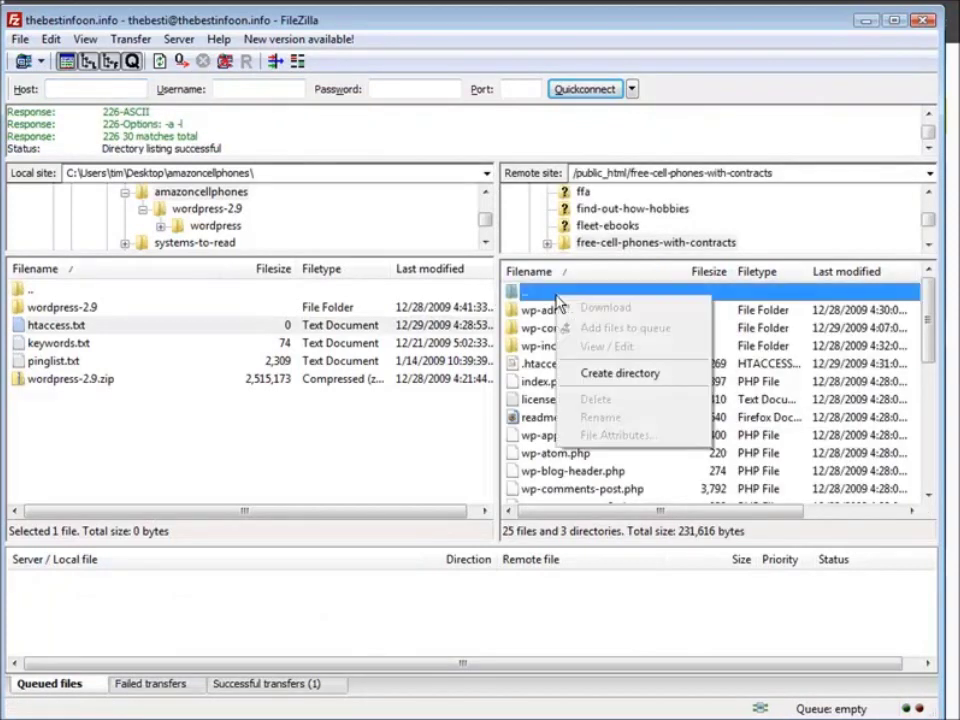
left_click(620, 373)
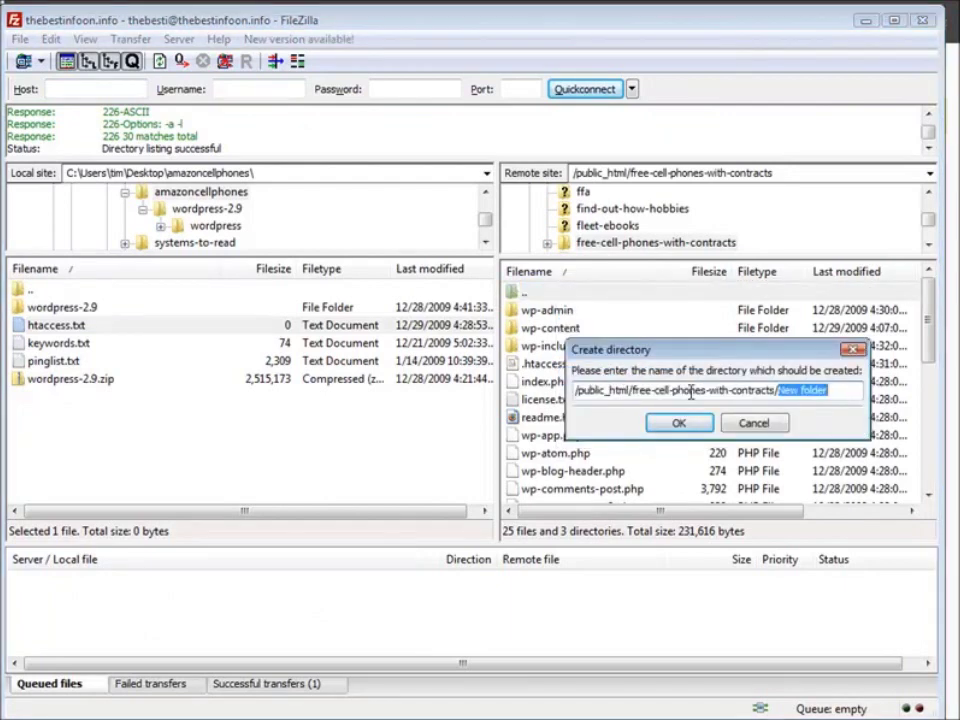
type("sit")
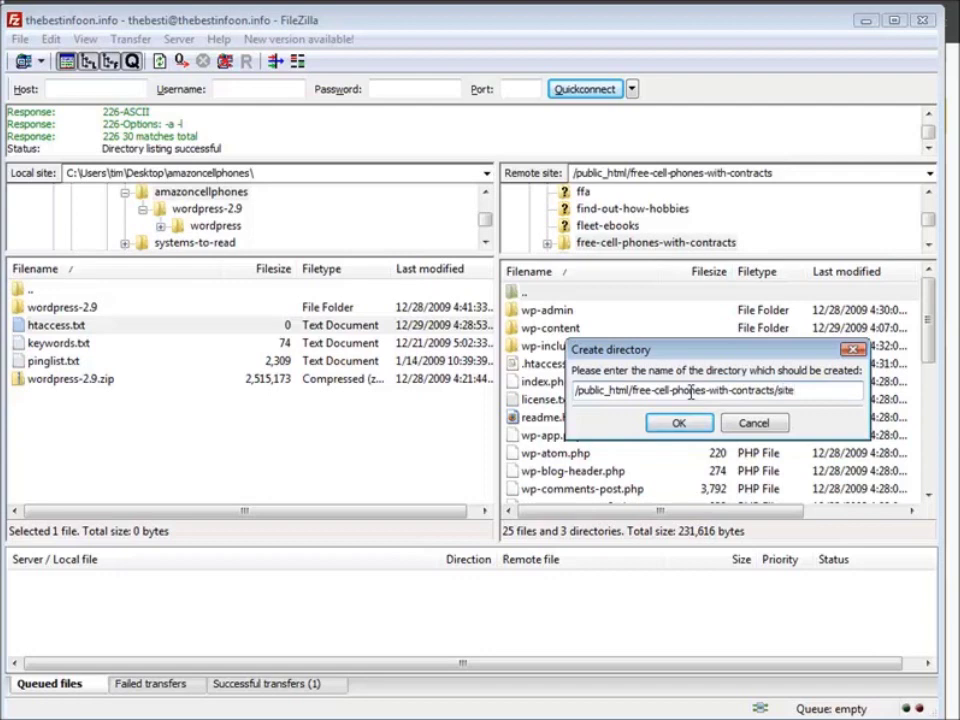
type("emap")
key("Return")
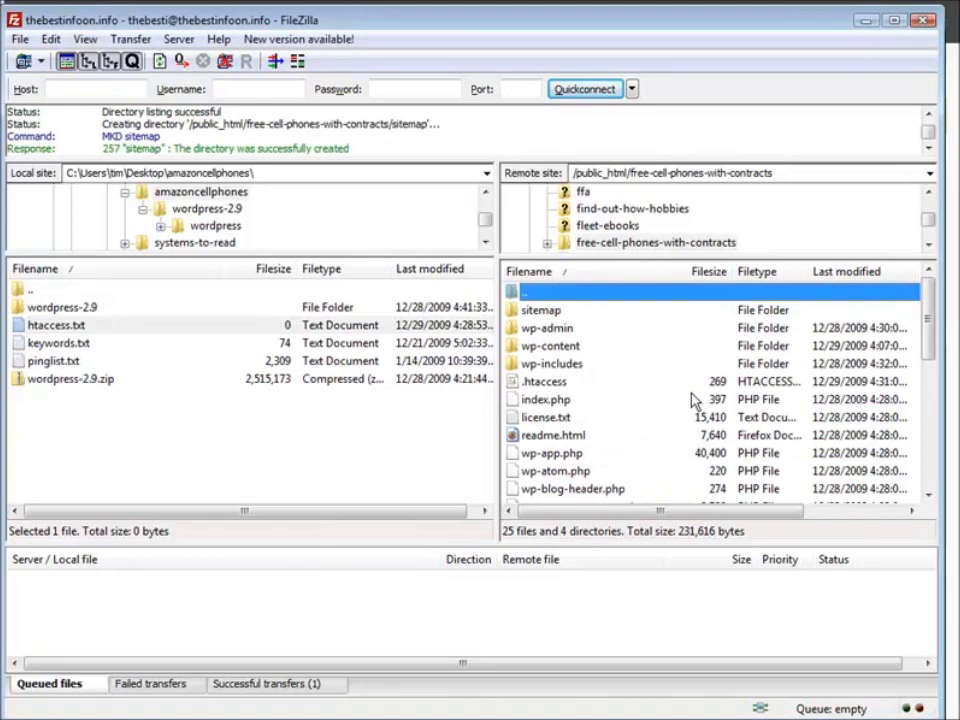
Set the remote sitemap directory's permissions to the numeric value 777 and return to the XML Sitemap Generator settings in WordPress.
left_click(543, 312)
right_click(545, 310)
left_click(620, 456)
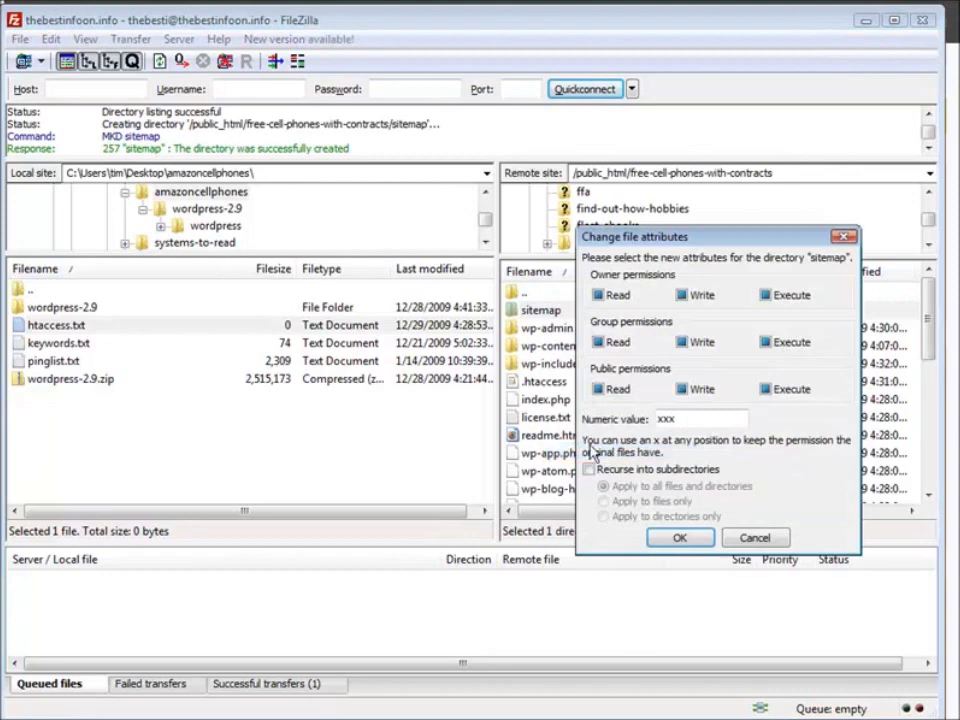
left_click_drag(698, 417, 585, 432)
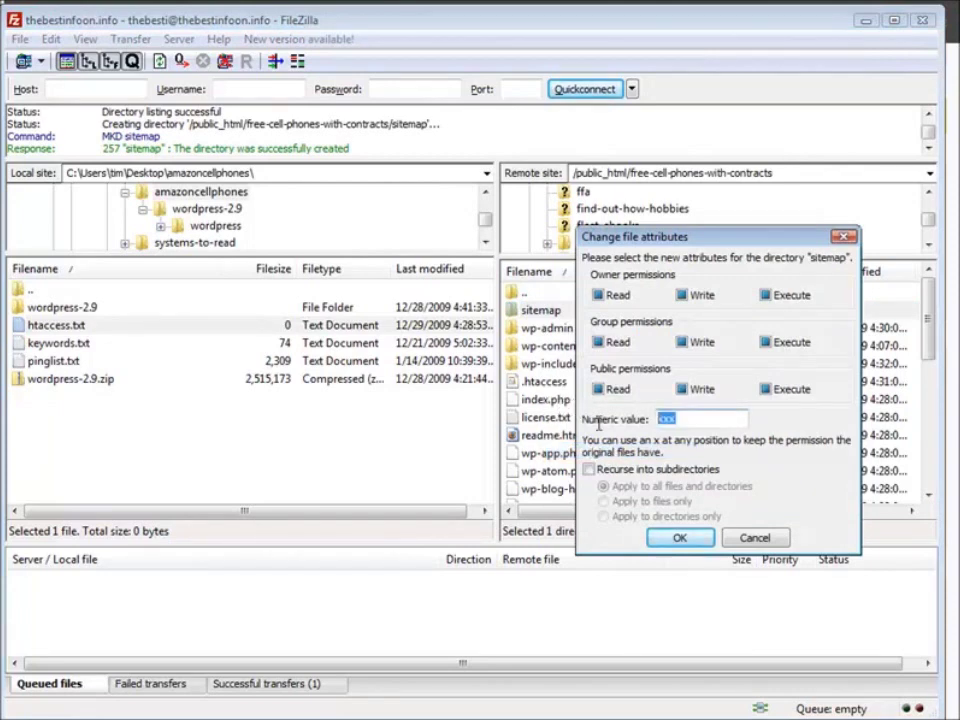
type("777")
left_click(677, 537)
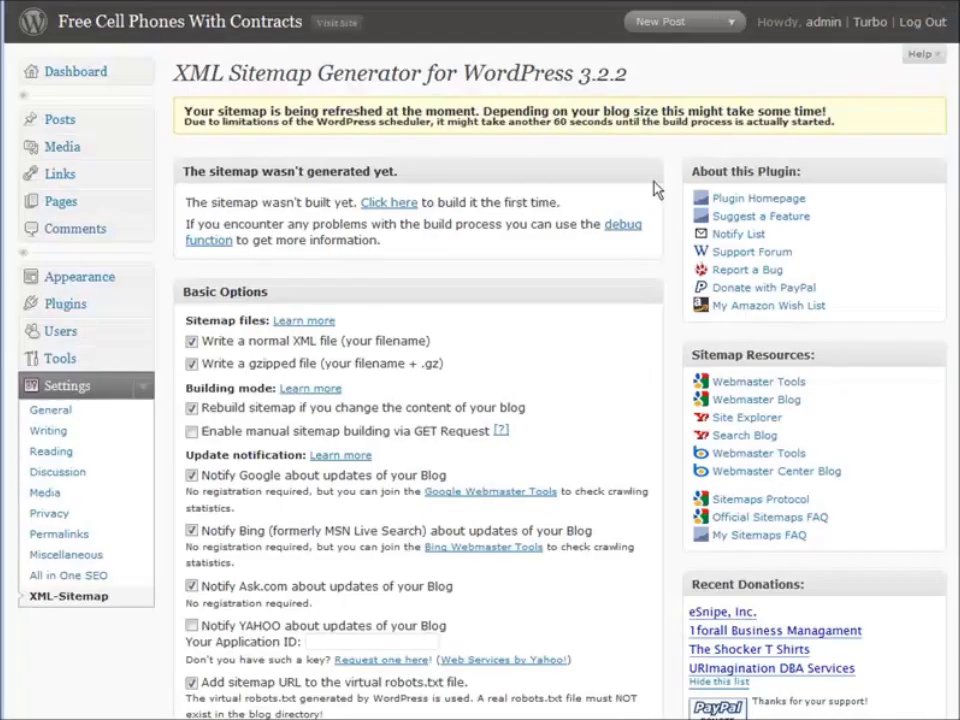
Set the location of the sitemap file to Custom location instead of automatic detection.
scroll(366, 283, "down", 7)
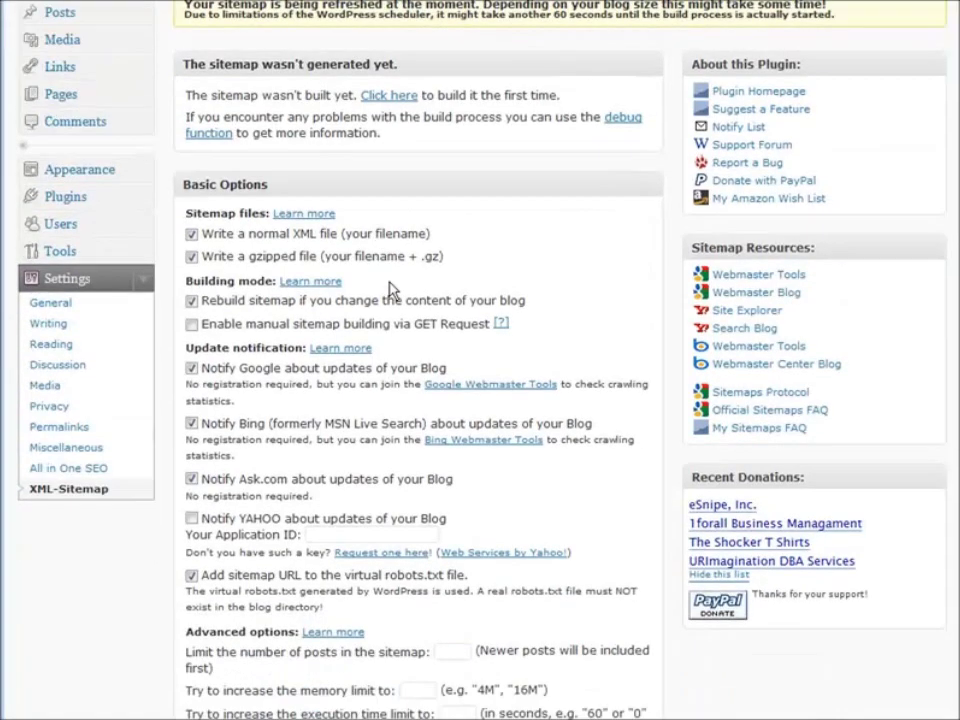
scroll(413, 287, "down", 3)
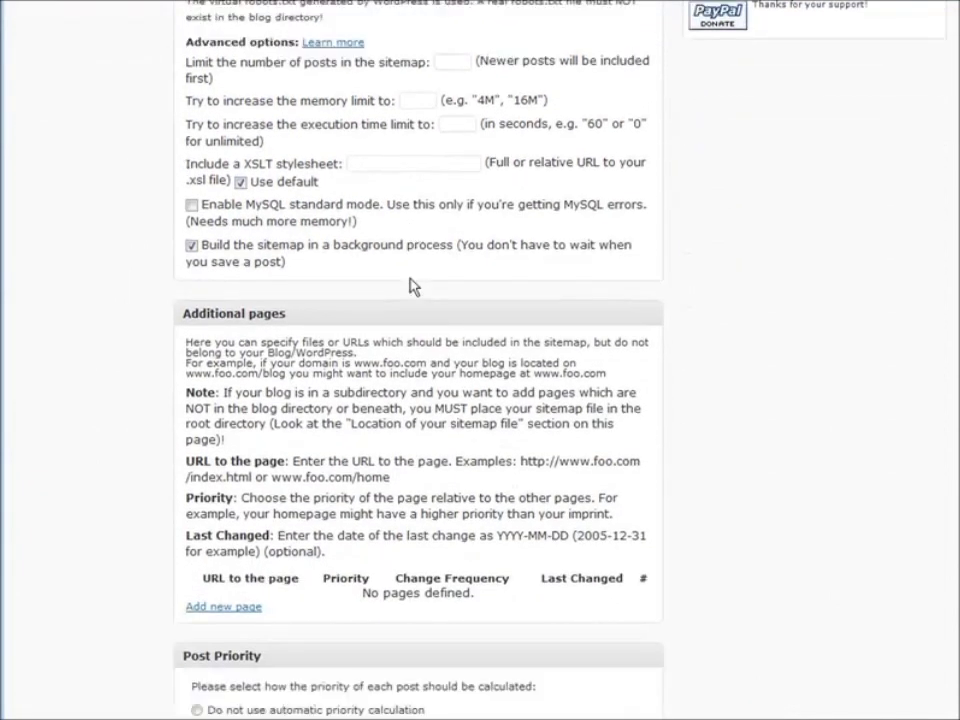
scroll(415, 285, "down", 5)
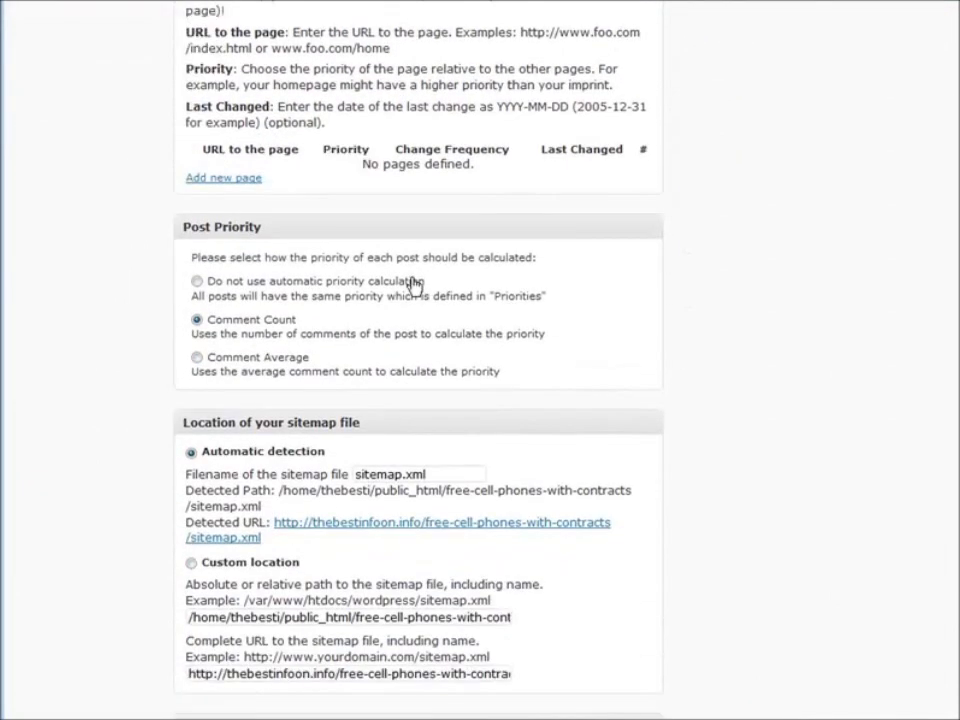
scroll(412, 283, "down", 1)
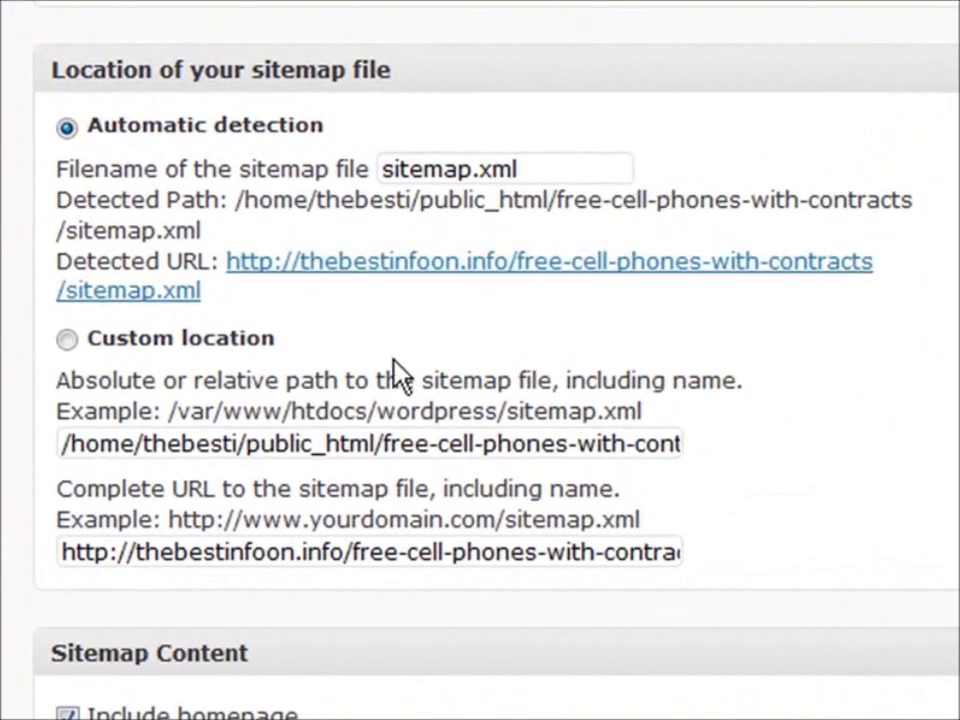
left_click(68, 341)
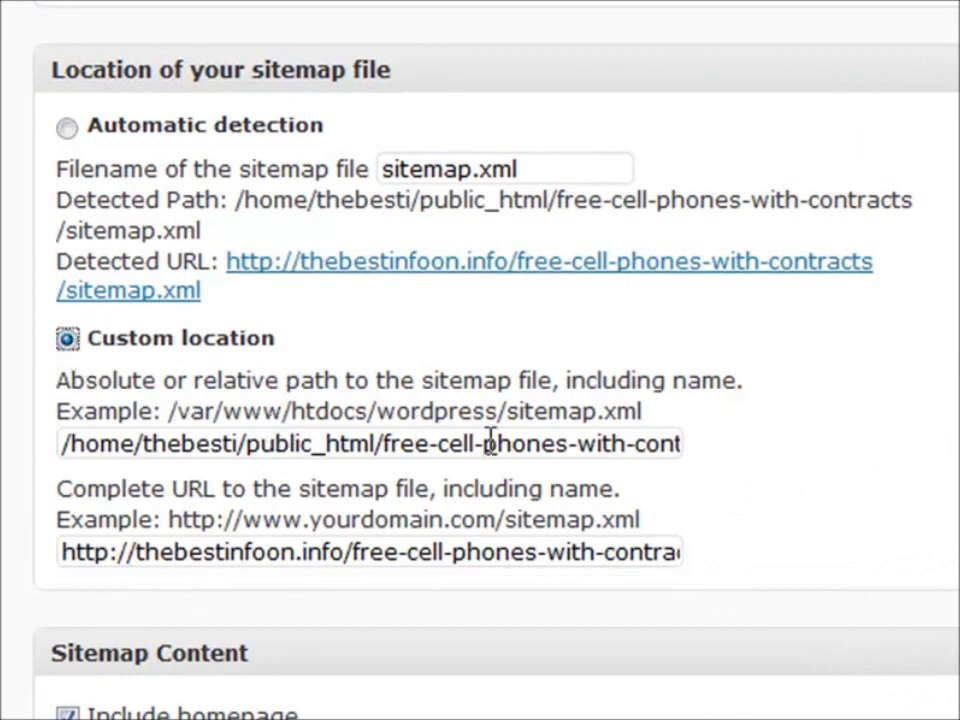
Insert "sitemap/" before the file name in the complete sitemap URL so it ends in free-cell-phones-with-contracts/sitemap/sitemap.xml.
scroll(700, 490, "down", 1)
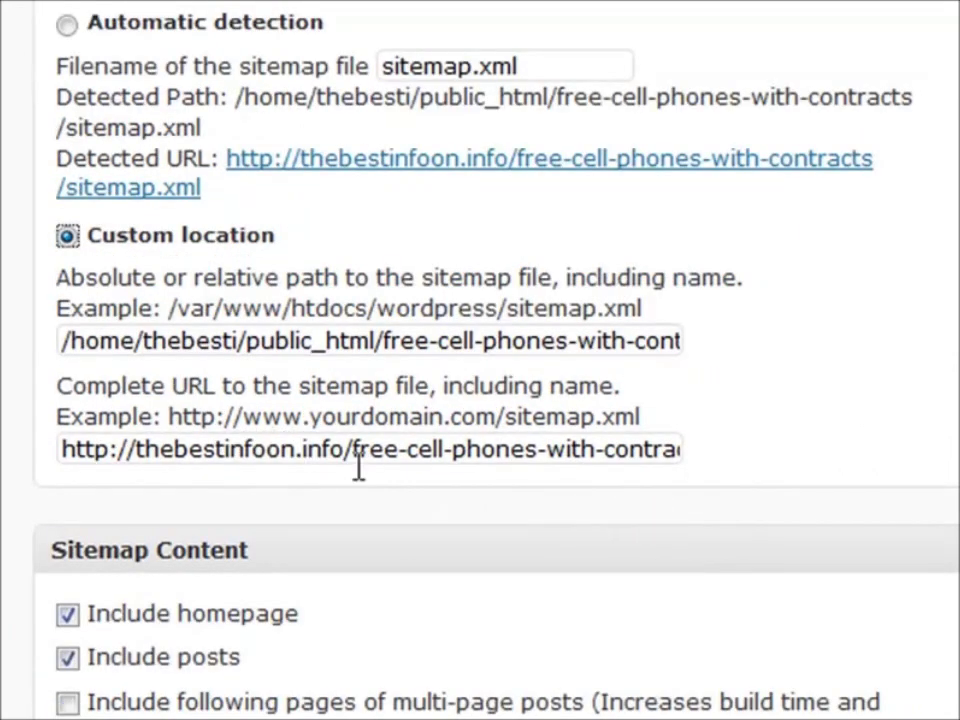
left_click(555, 444)
key("shift+End")
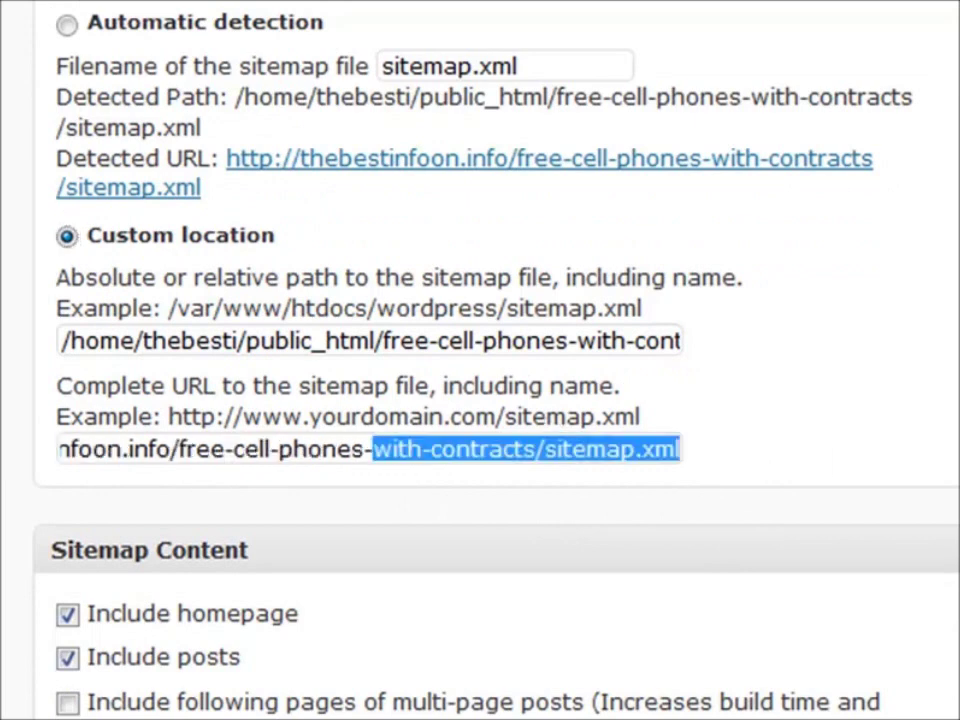
key("End")
key("Left")
key("Left")
key("Left")
key("Left")
key("Left")
key("Left")
key("Left")
key("Left")
key("Left")
key("Left")
key("Left")
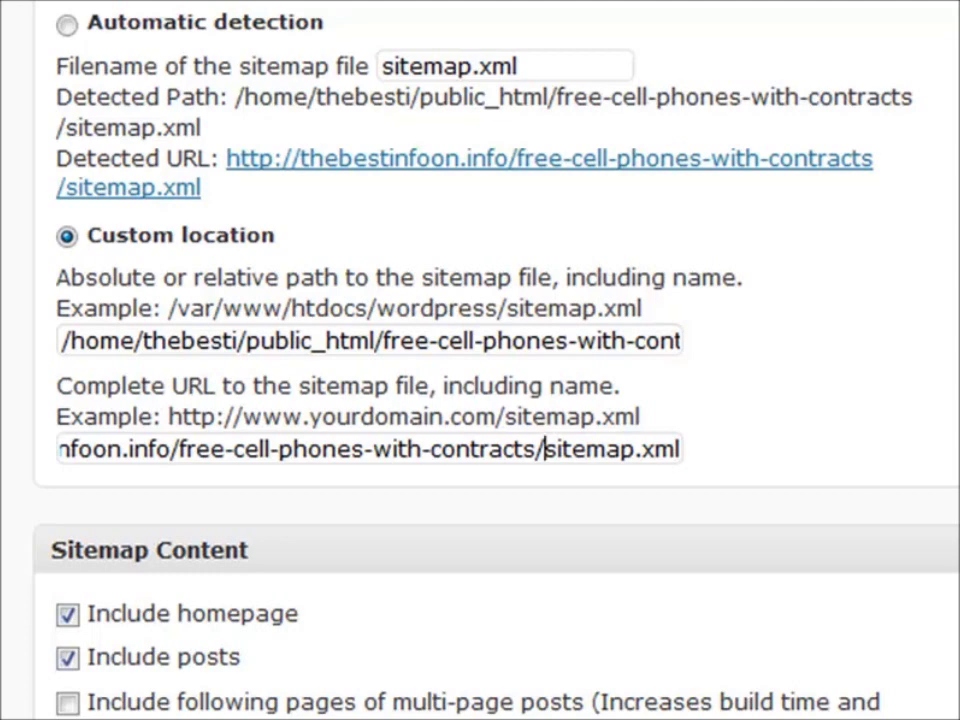
type("site")
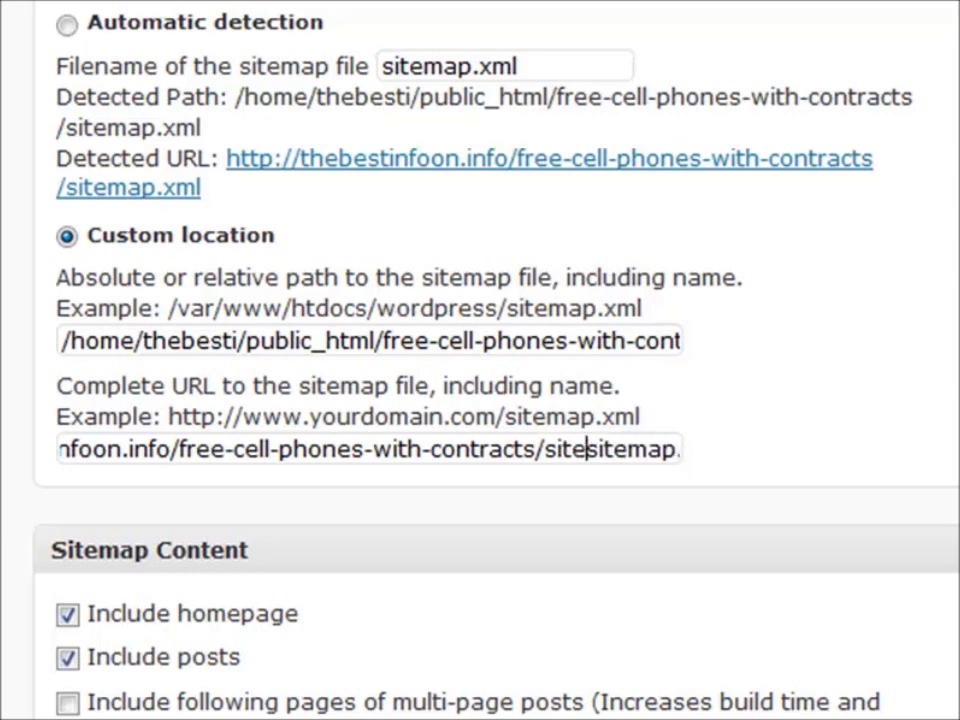
type("map")
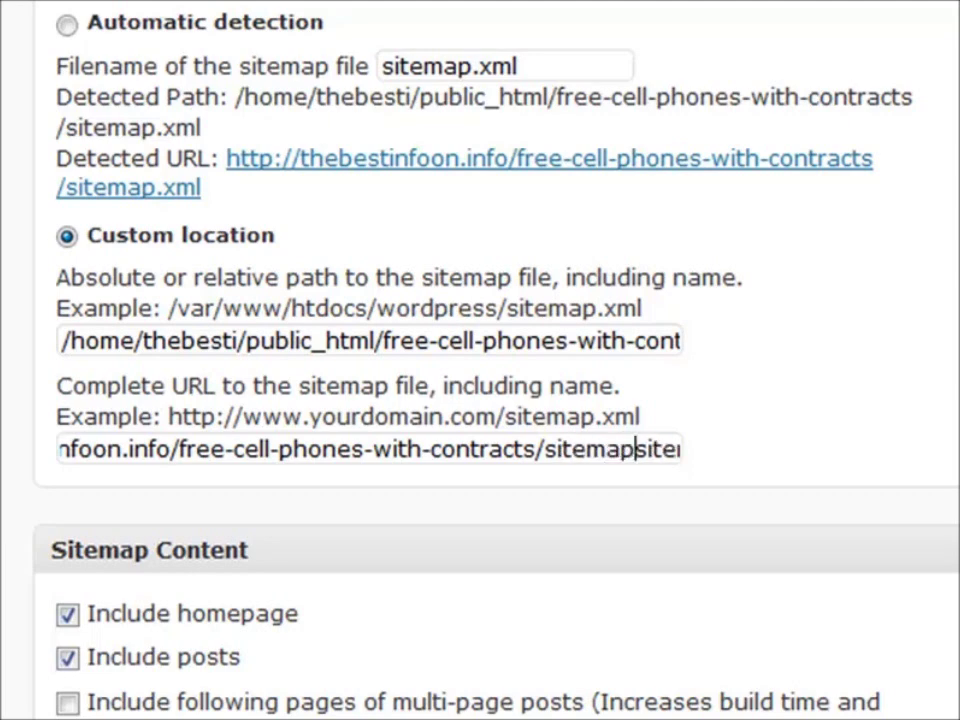
type("/")
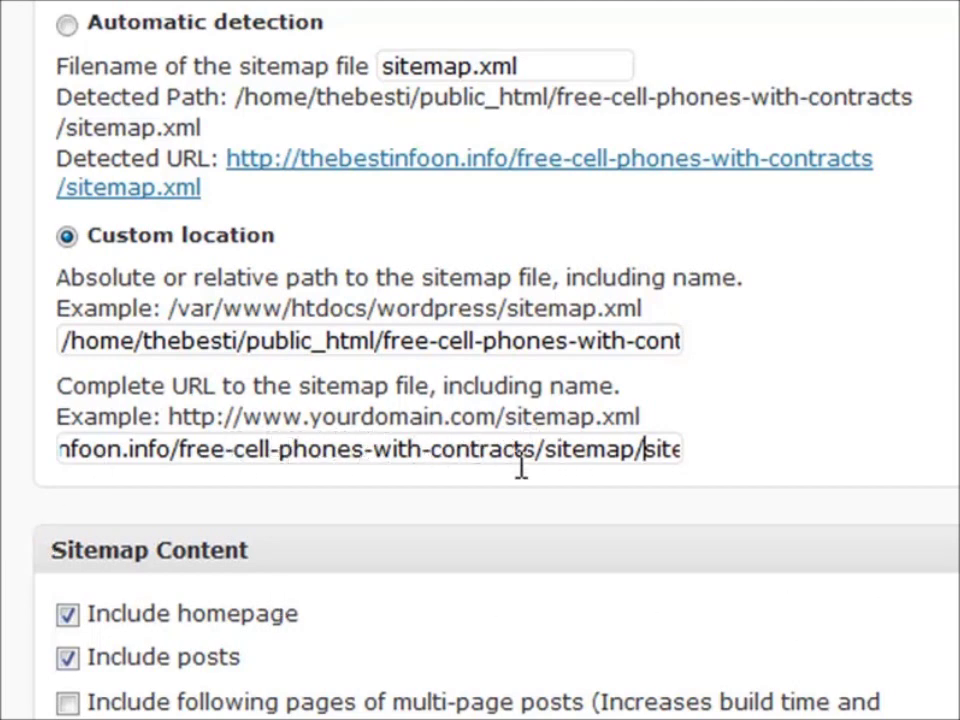
left_click_drag(645, 452, 850, 462)
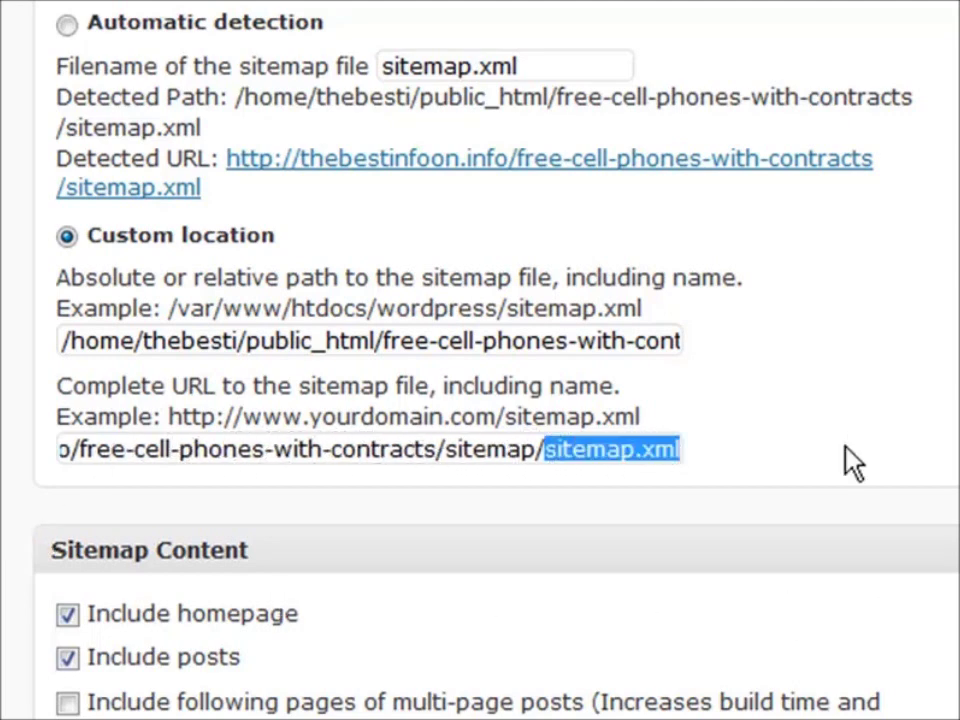
left_click(627, 452)
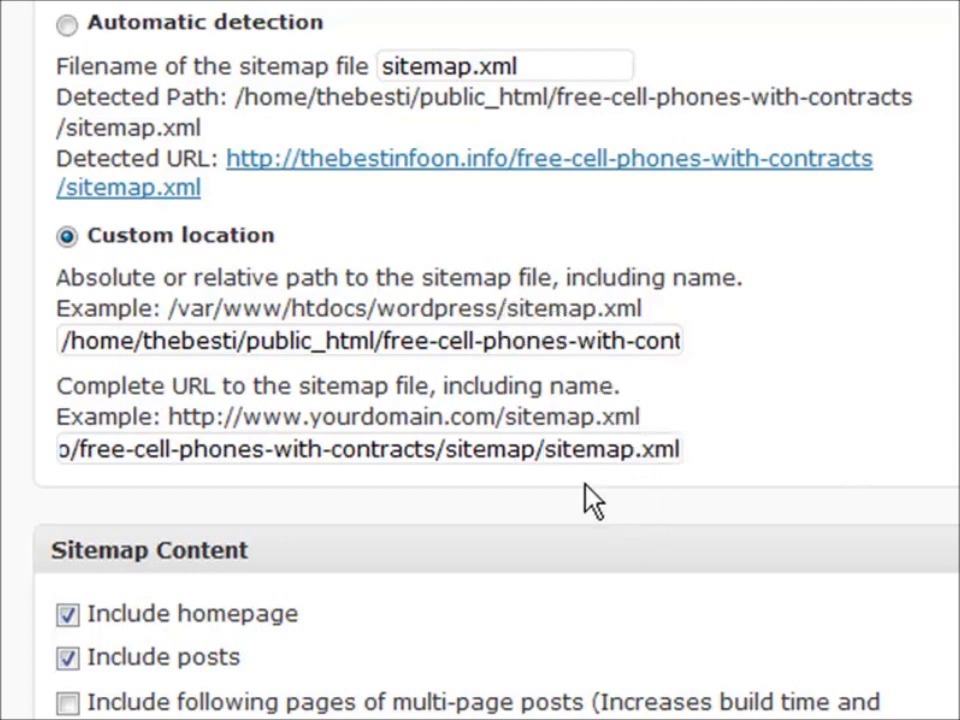
Insert "sitemap/" before sitemap.xml in the absolute path to the sitemap file.
left_click_drag(666, 340, 695, 341)
left_click(690, 341)
left_click(544, 341)
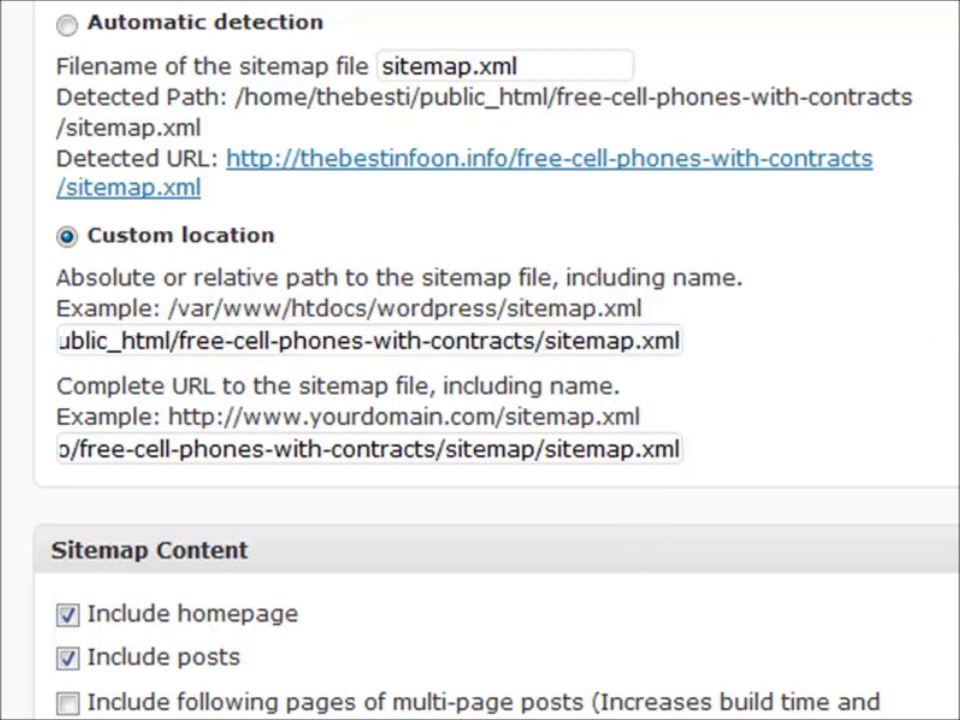
type("sit")
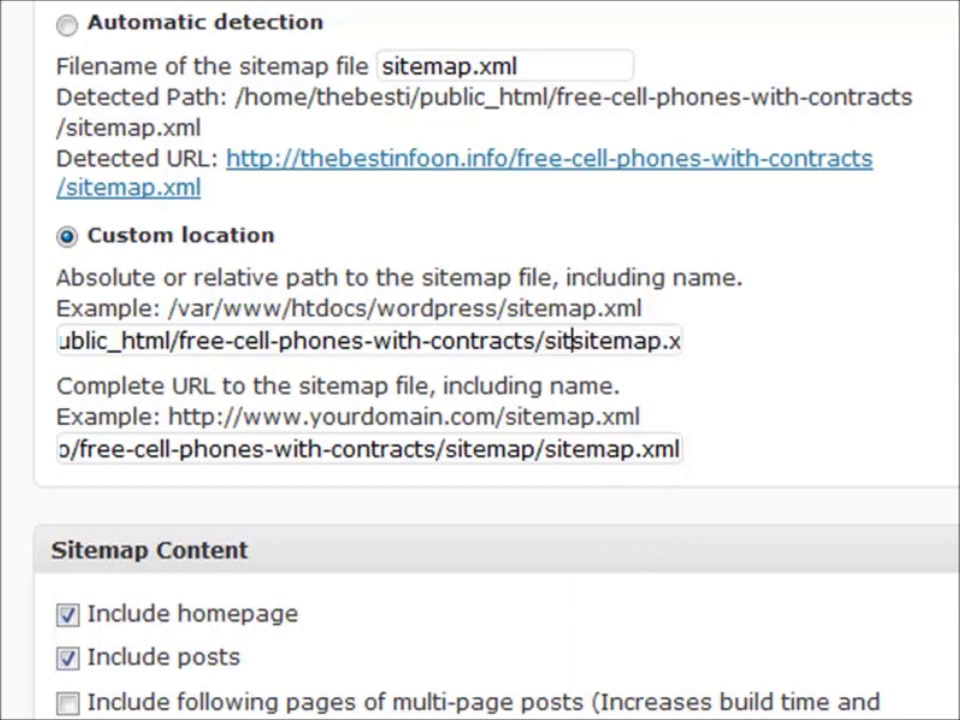
type("em")
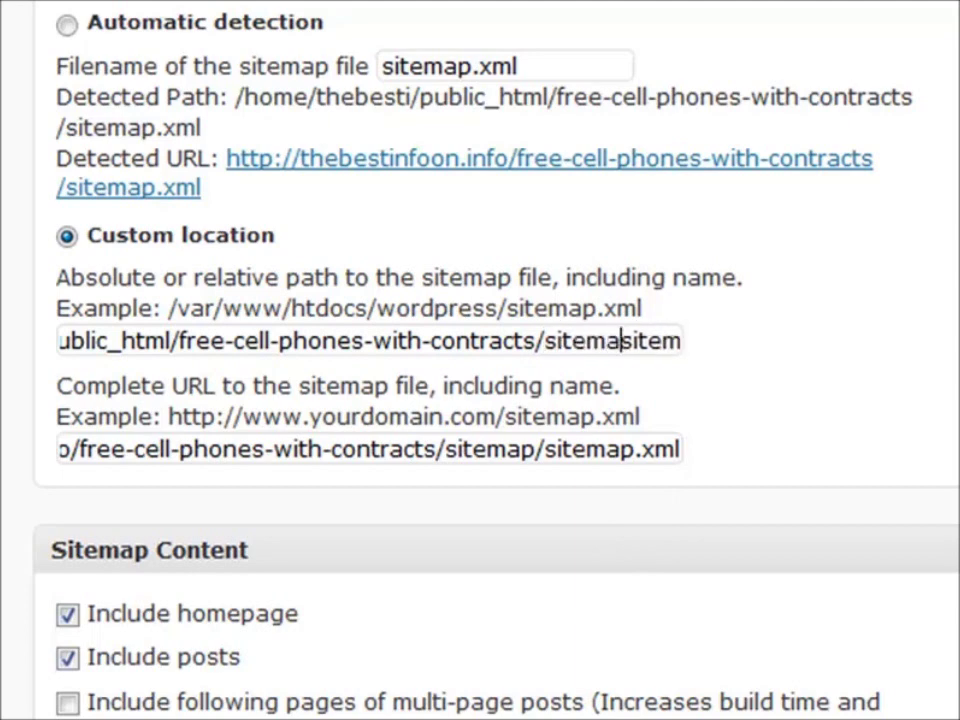
type("ap/")
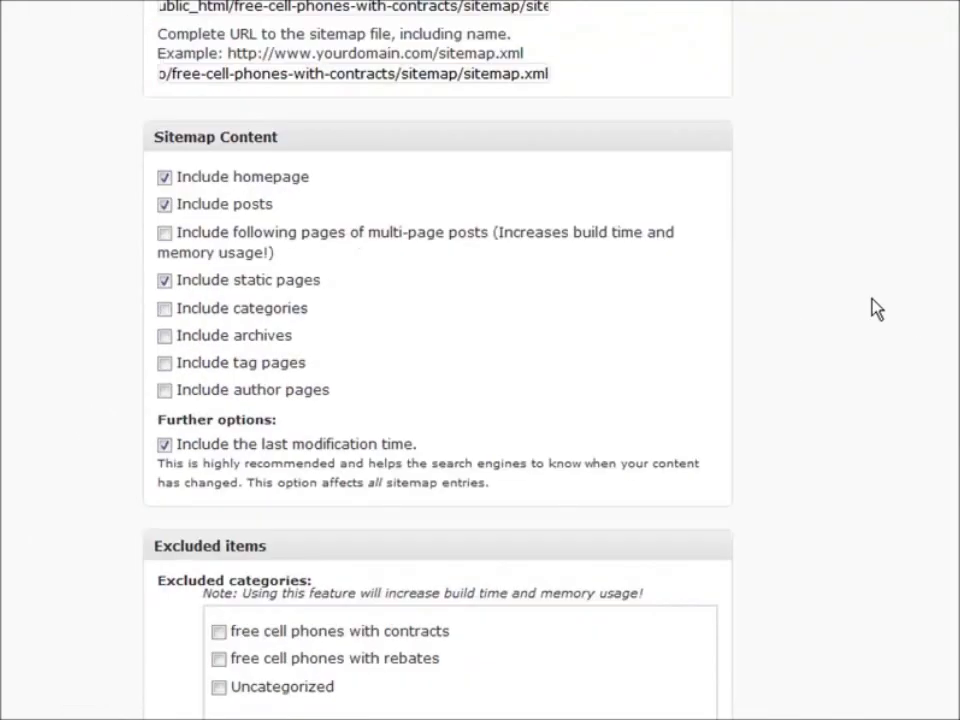
Save the updated sitemap options and build the sitemap for the first time.
scroll(870, 306, "down", 5)
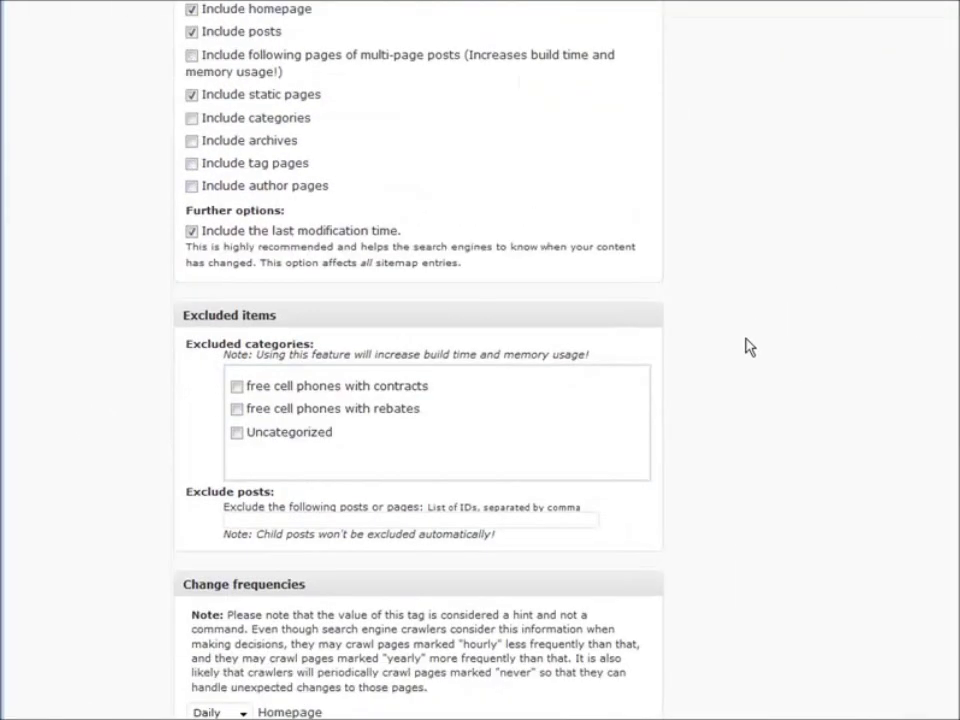
scroll(745, 345, "down", 6)
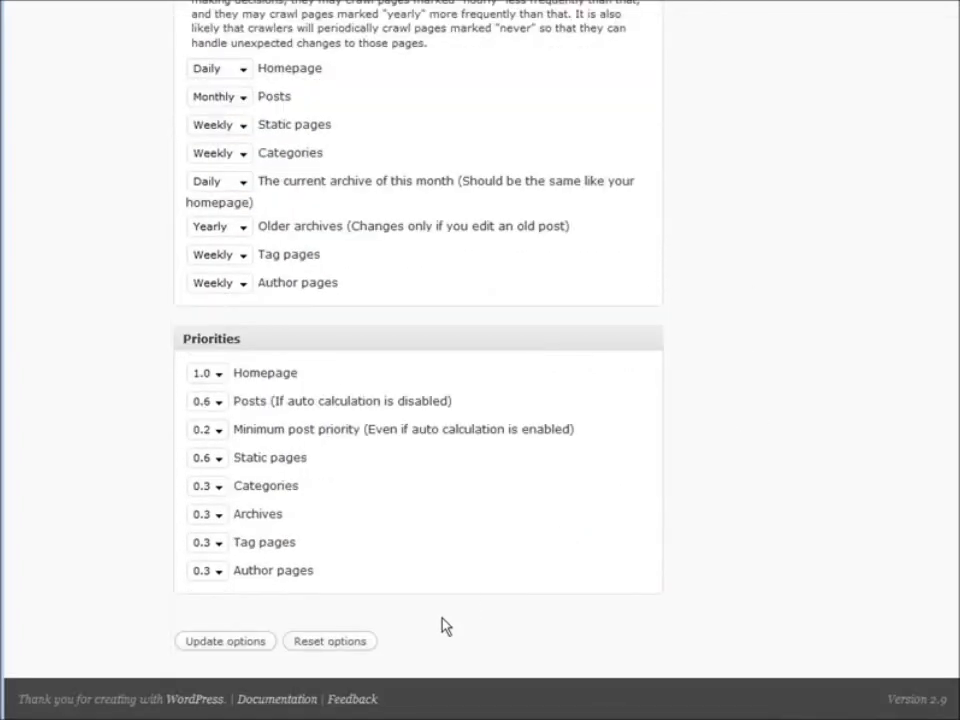
left_click(210, 643)
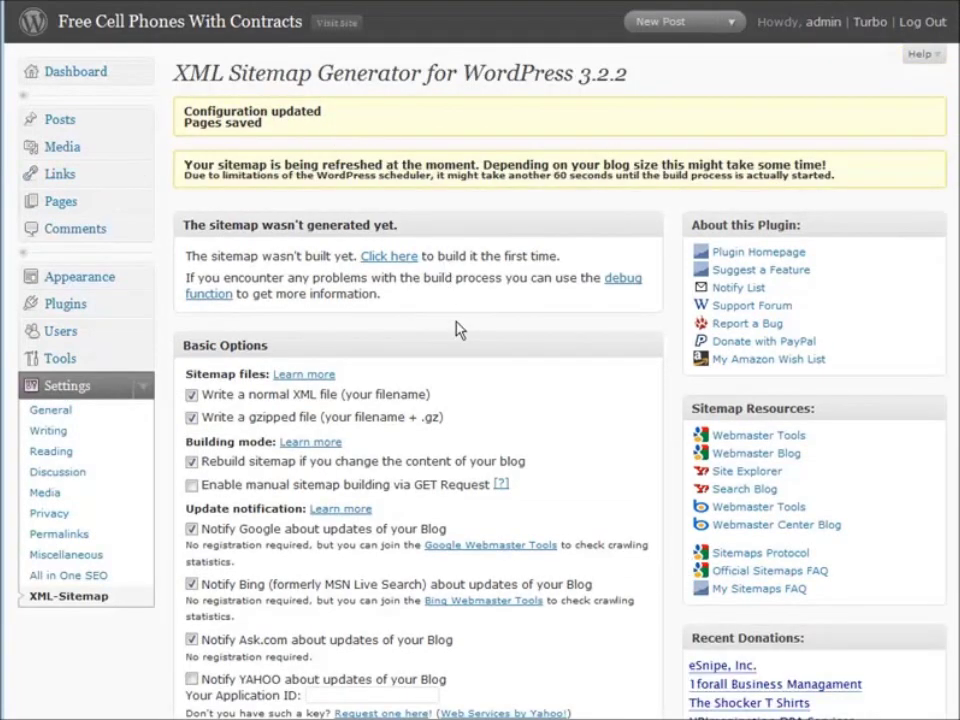
scroll(458, 330, "down", 1)
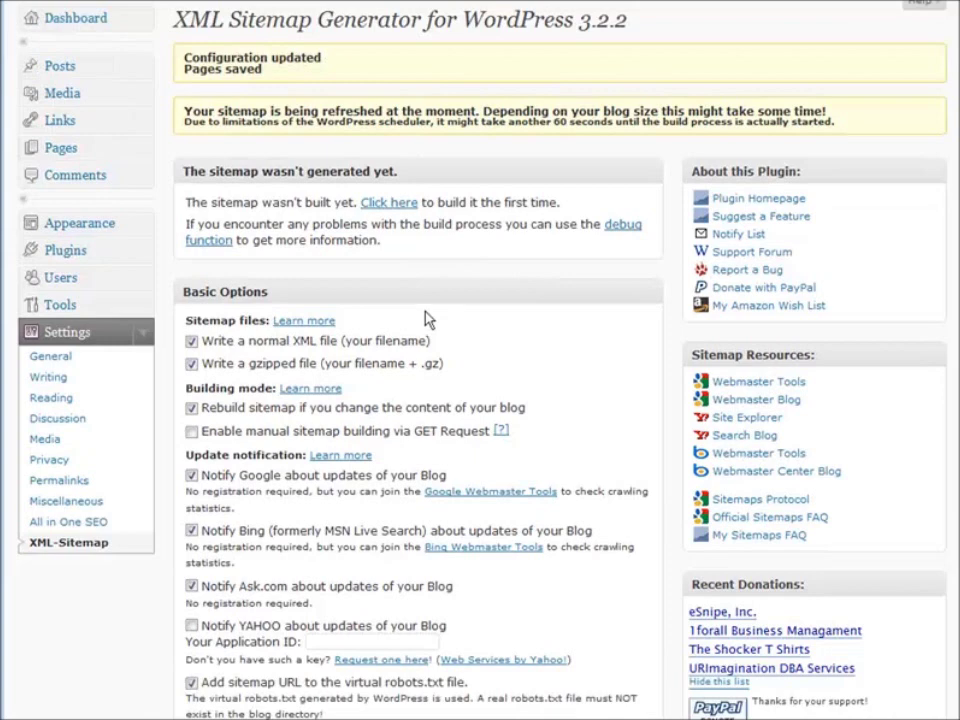
left_click(385, 204)
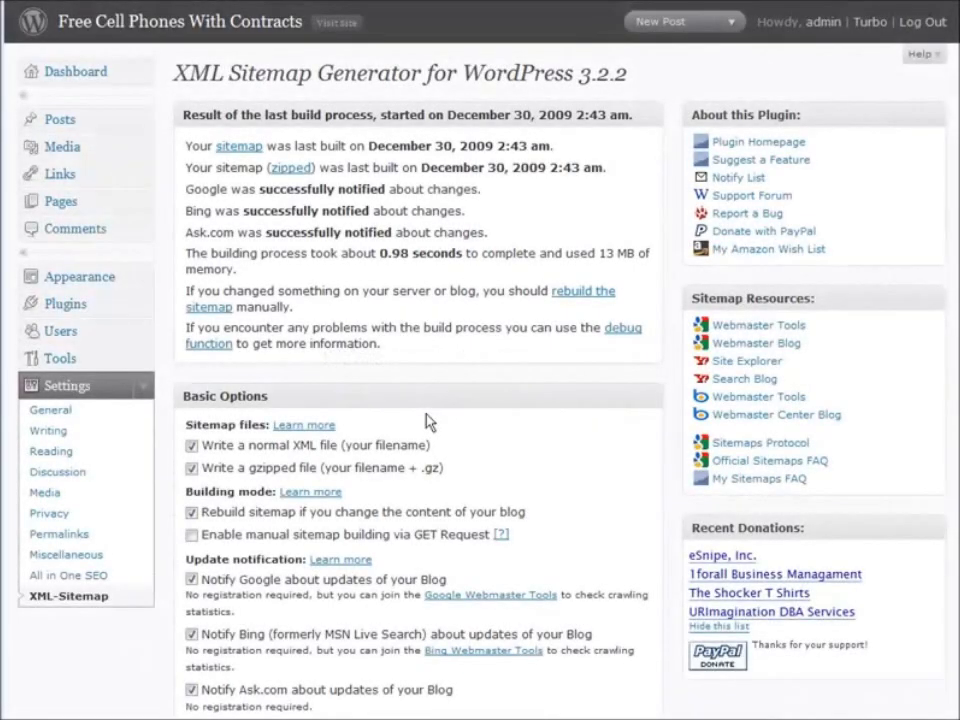
Open the Install Themes page for adding new themes and go through its feature filter.
left_click(100, 287)
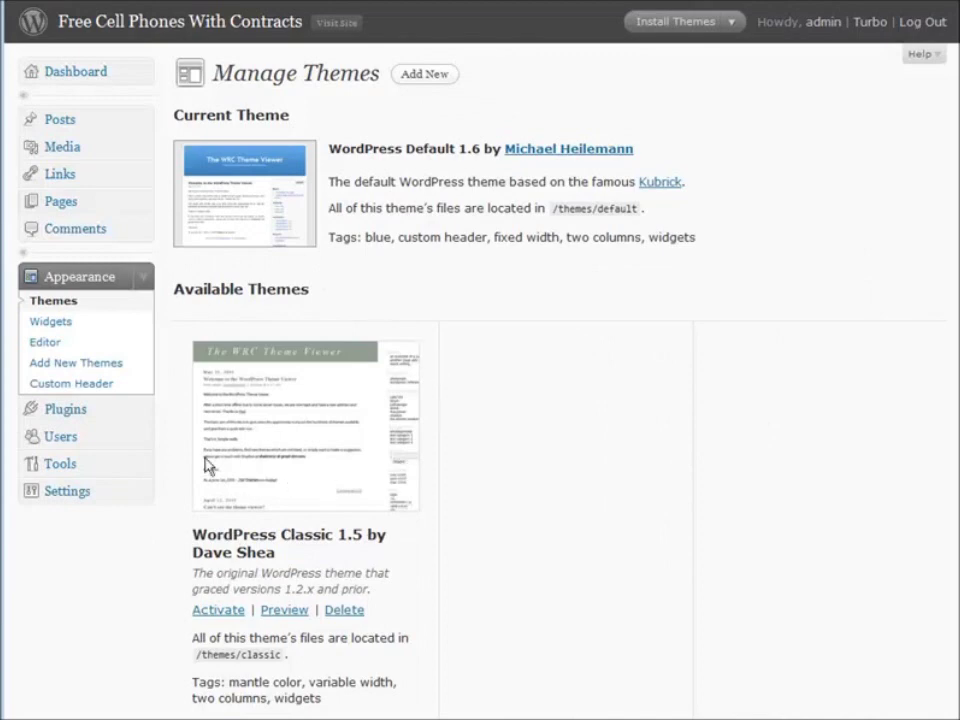
left_click(85, 365)
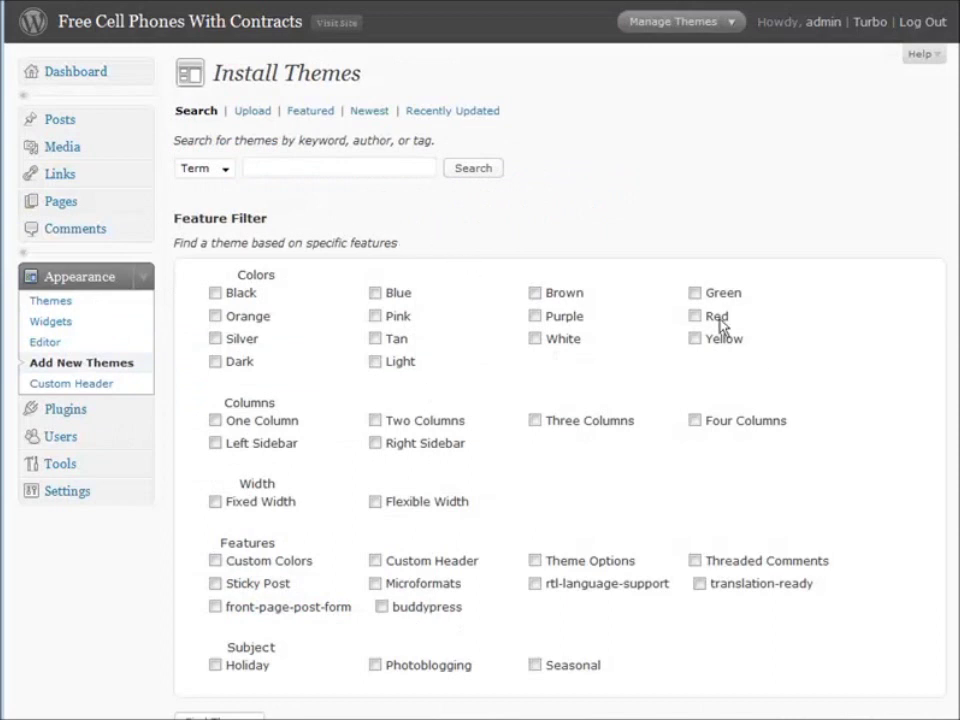
scroll(520, 540, "down", 1)
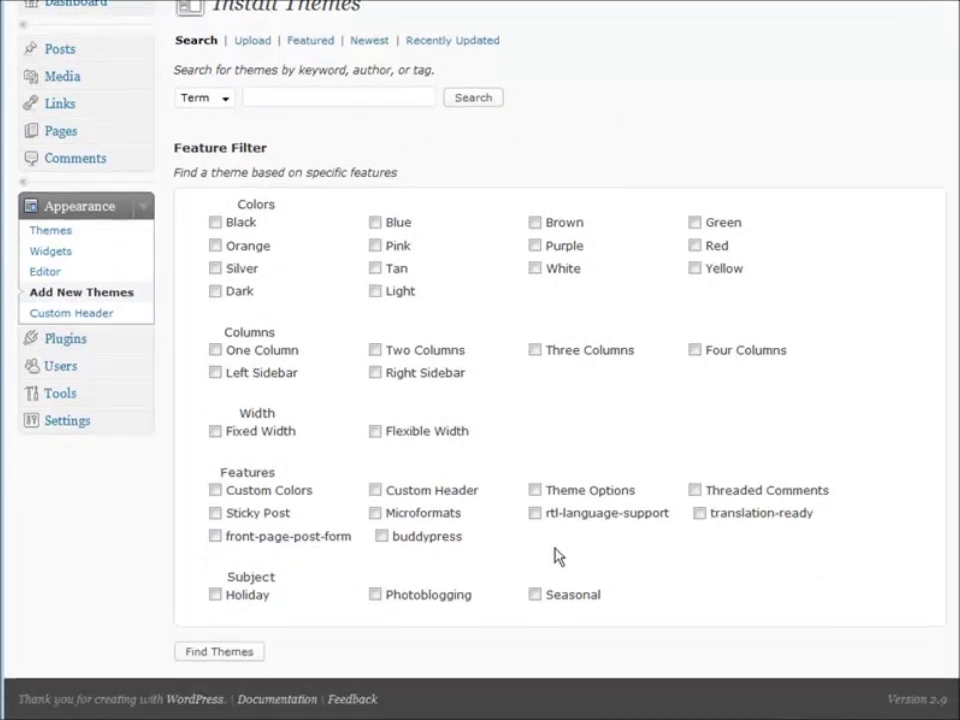
Search the theme directory for the term "cell phone".
scroll(380, 575, "up", 1)
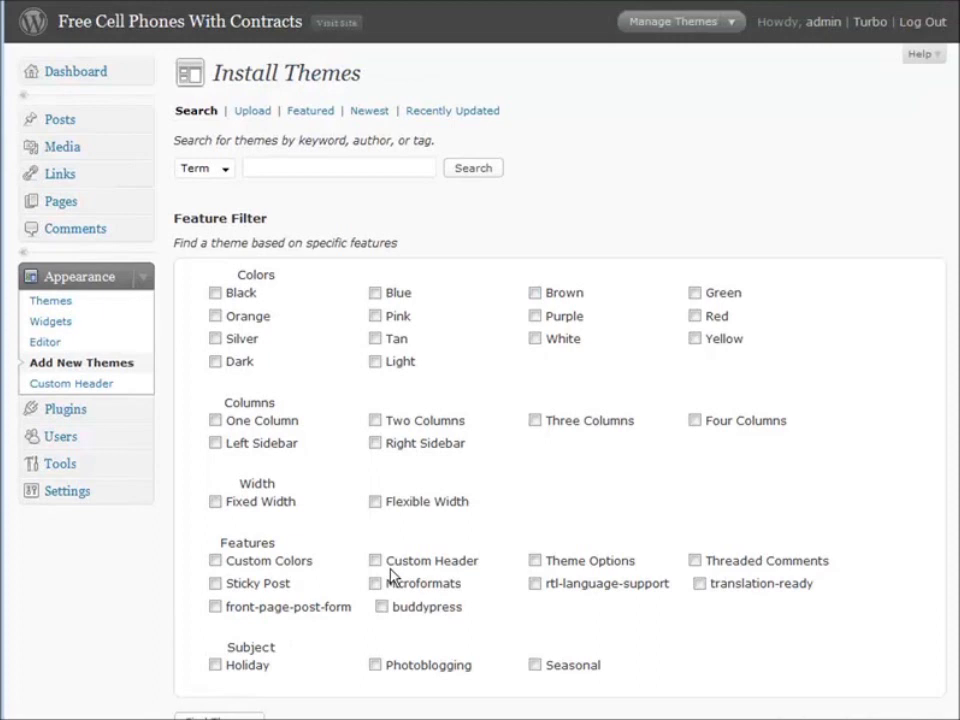
left_click(259, 165)
left_click(279, 187)
left_click(460, 170)
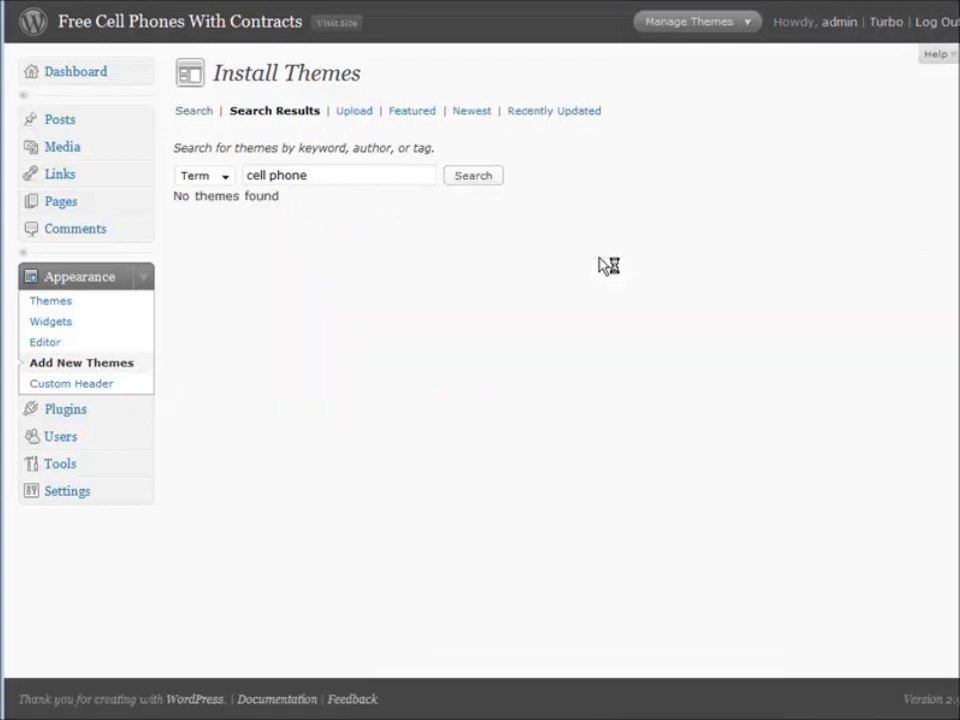
Shorten the theme search term to "phone" and run the search again.
double_click(268, 175)
key("BackSpace")
left_click(484, 178)
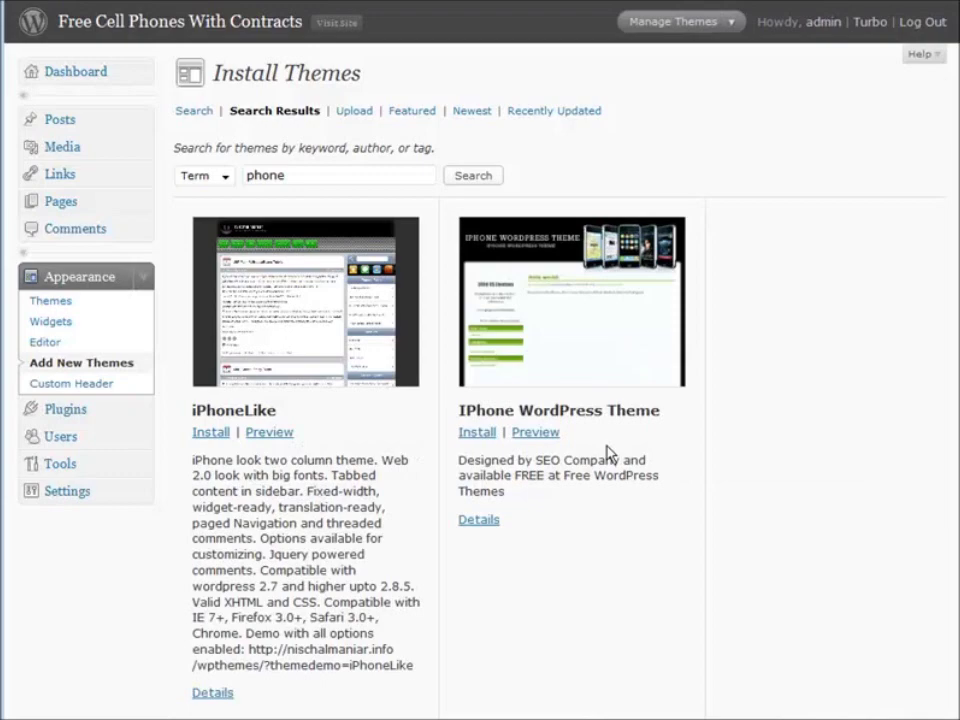
Preview the IPhone WordPress Theme and the iPhoneLike theme from the search results, closing each preview.
left_click(537, 434)
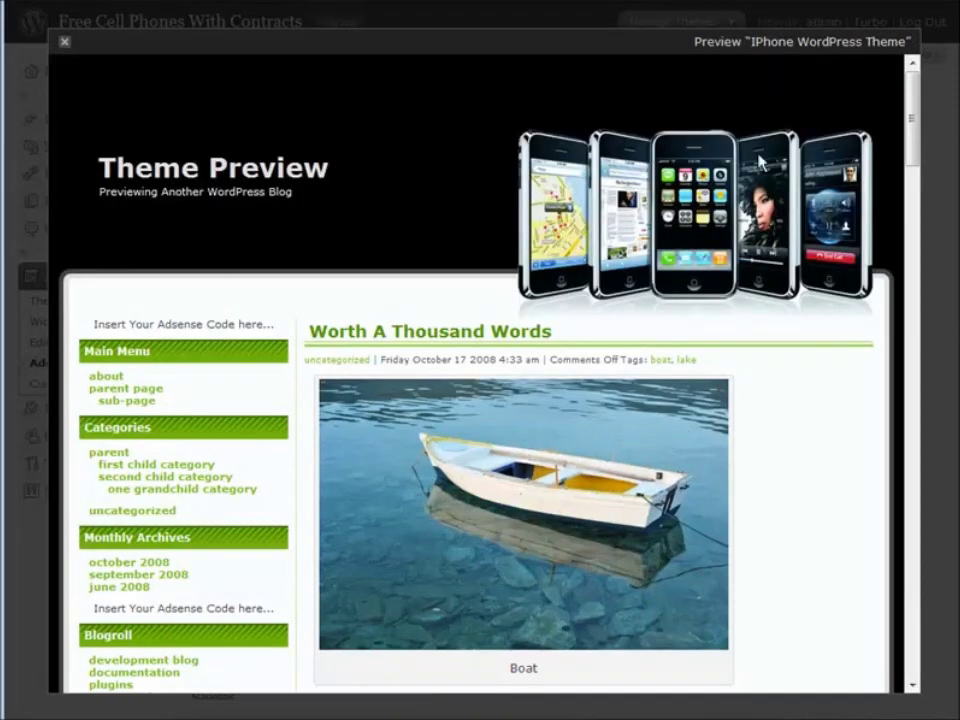
scroll(790, 456, "down", 6)
scroll(800, 457, "up", 1)
scroll(798, 455, "up", 5)
left_click(64, 46)
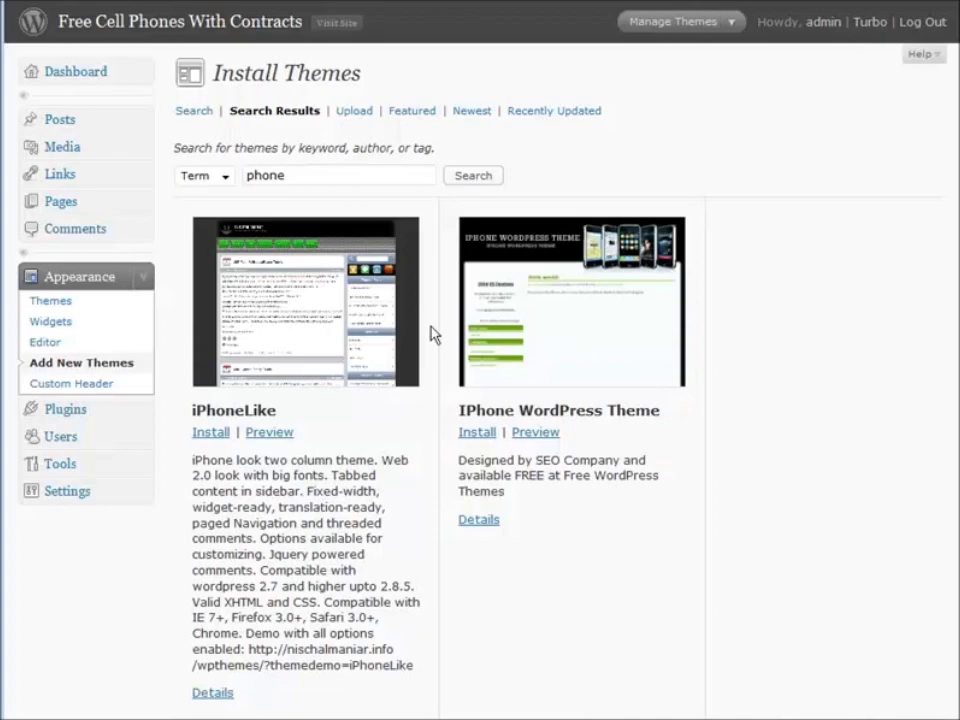
left_click(270, 432)
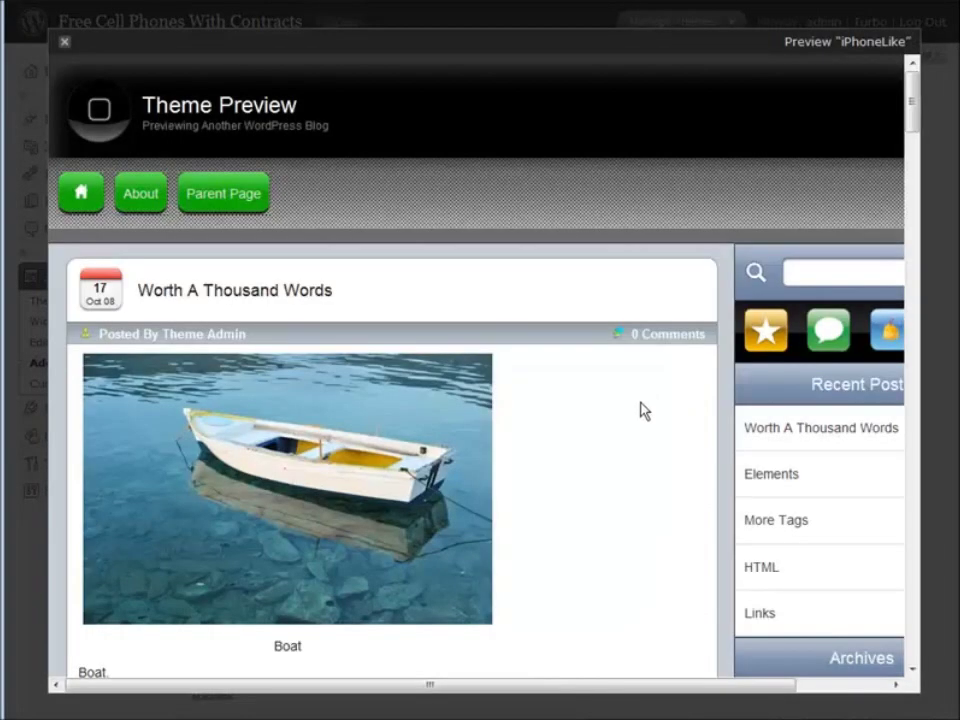
left_click(66, 45)
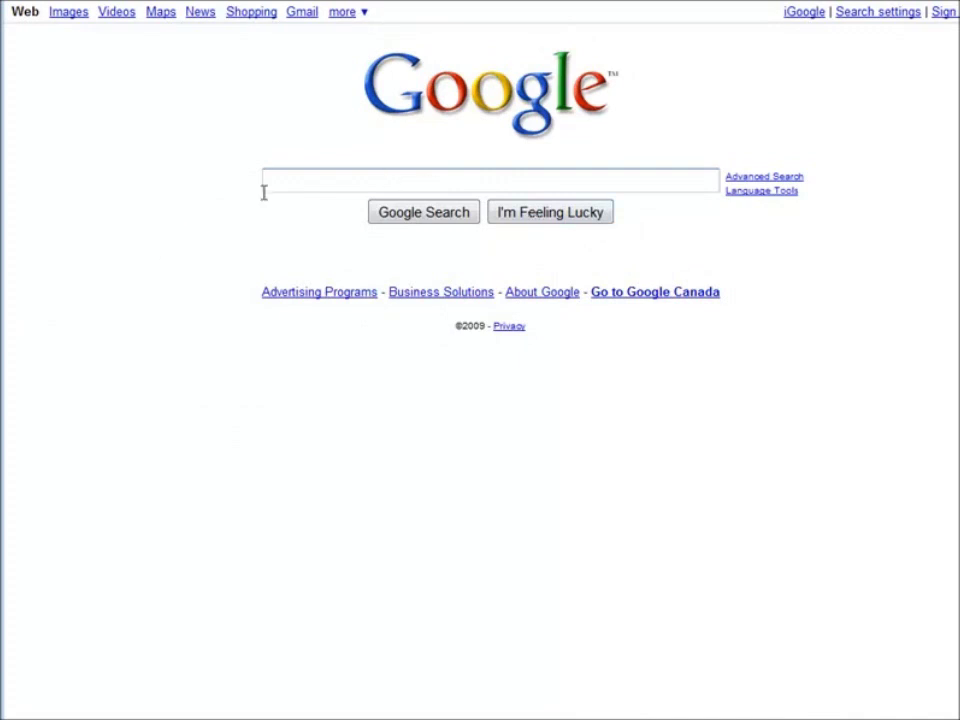
Switch to Google, search for "free wordpress theme cell phone" and look through the results.
type("free wordpress theme cell phone")
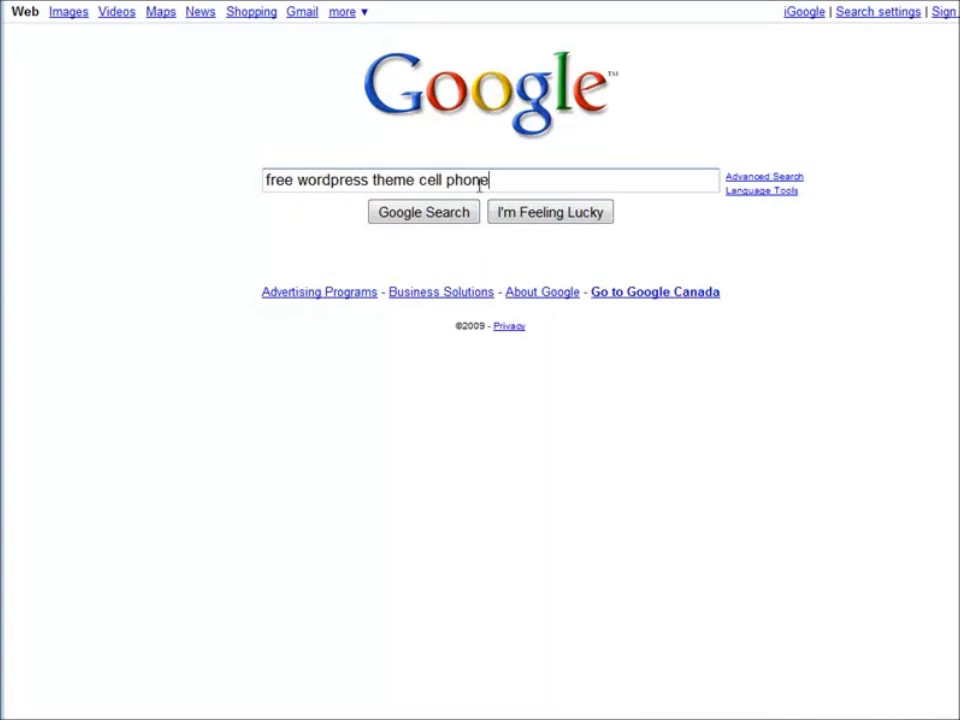
left_click(422, 214)
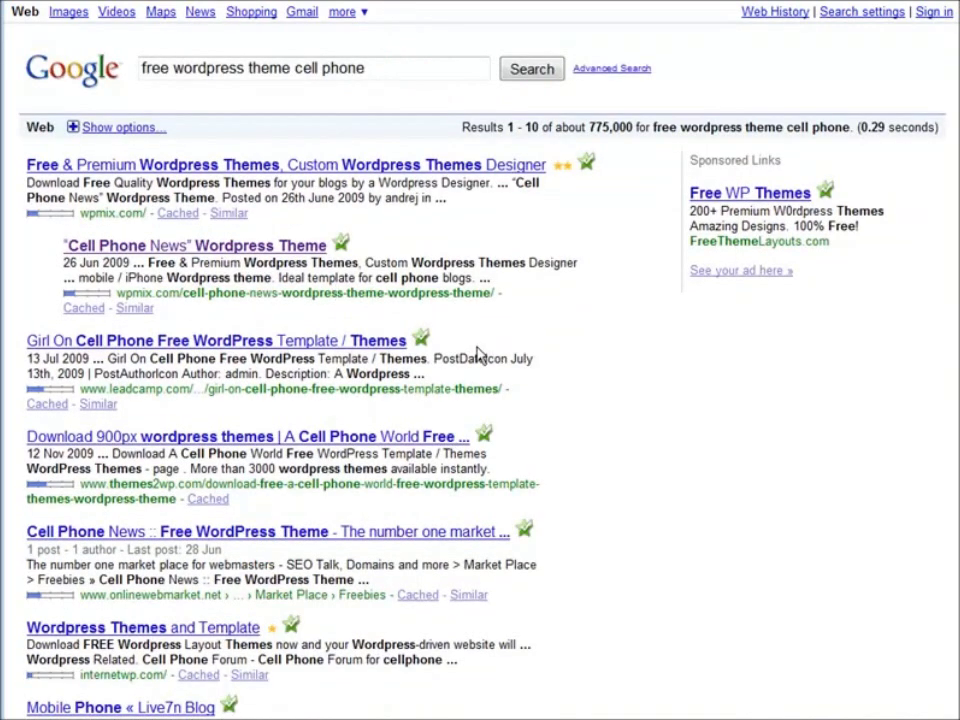
scroll(242, 326, "down", 2)
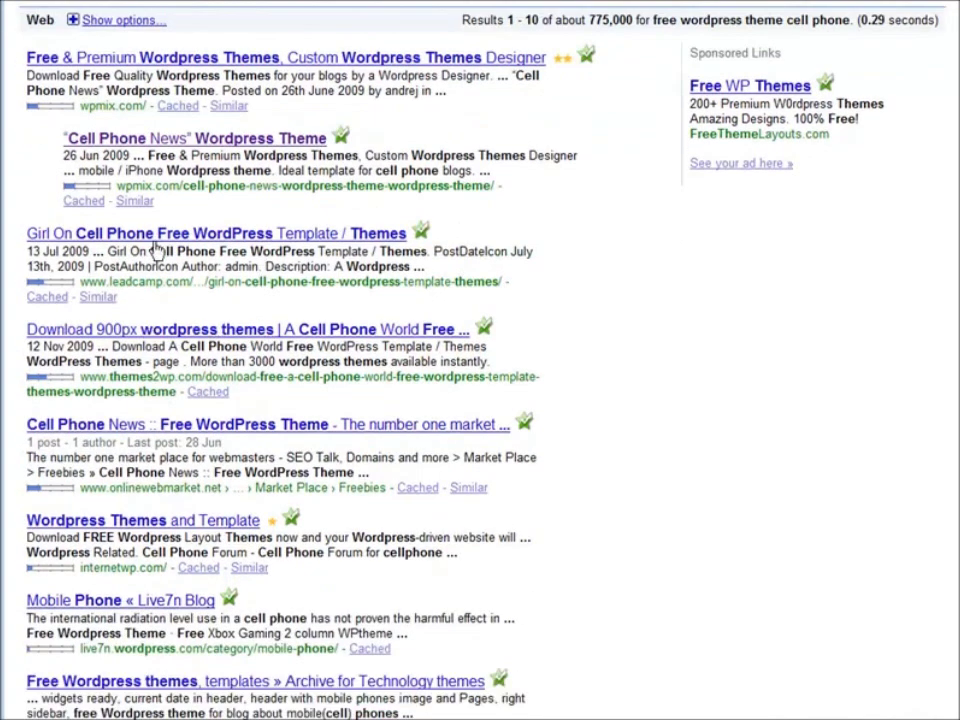
Open the Girl On Cell Phone Free WordPress Template result, preview that theme, and return to the Google results.
left_click(238, 236)
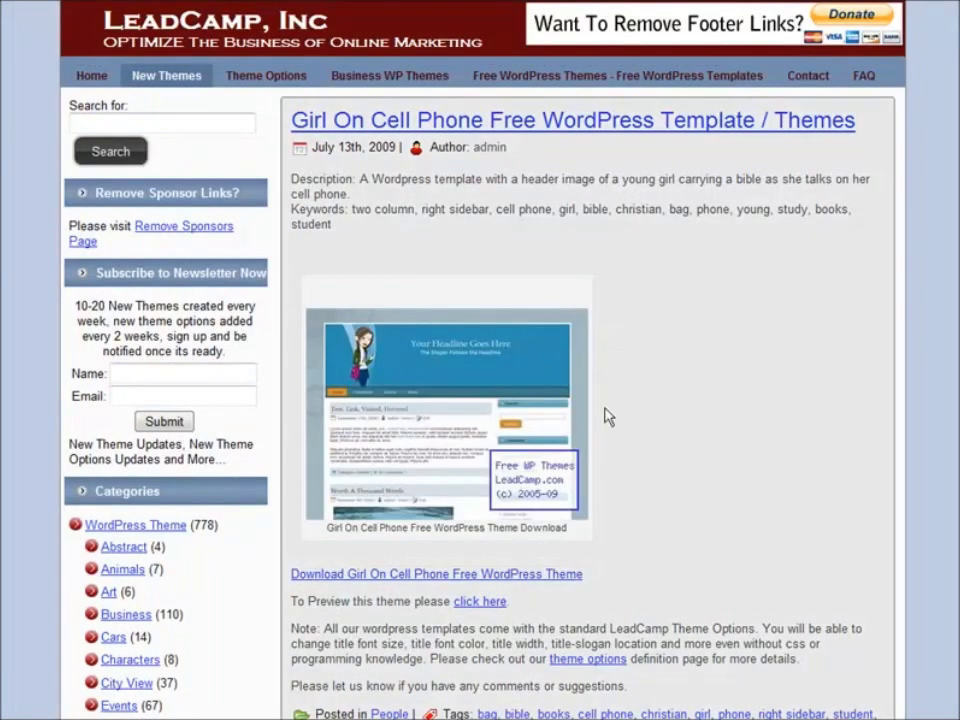
scroll(645, 457, "down", 2)
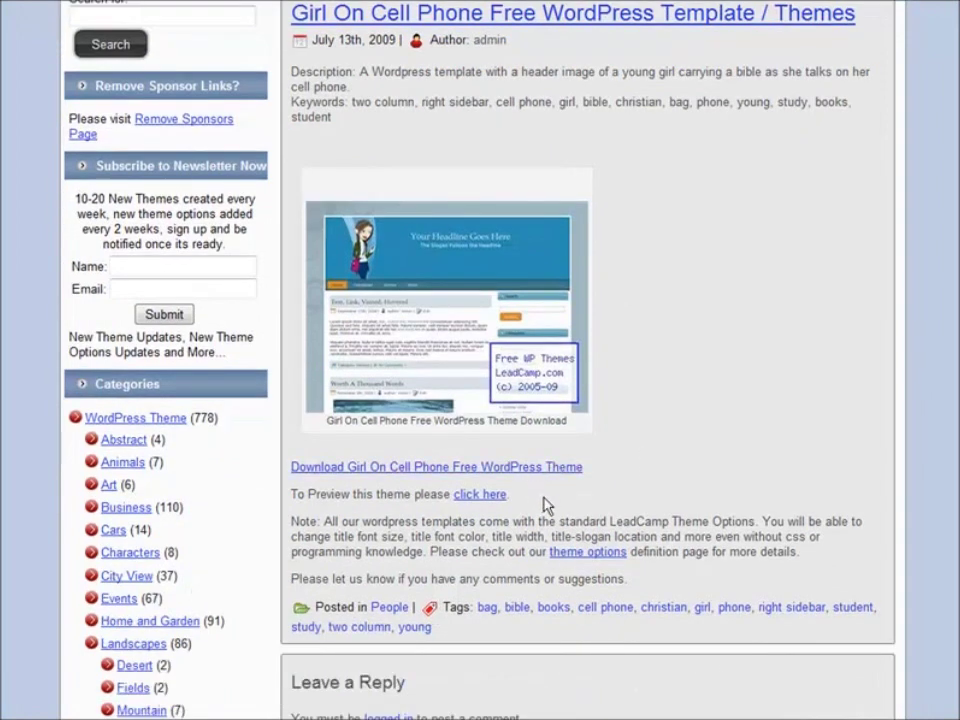
left_click(490, 497)
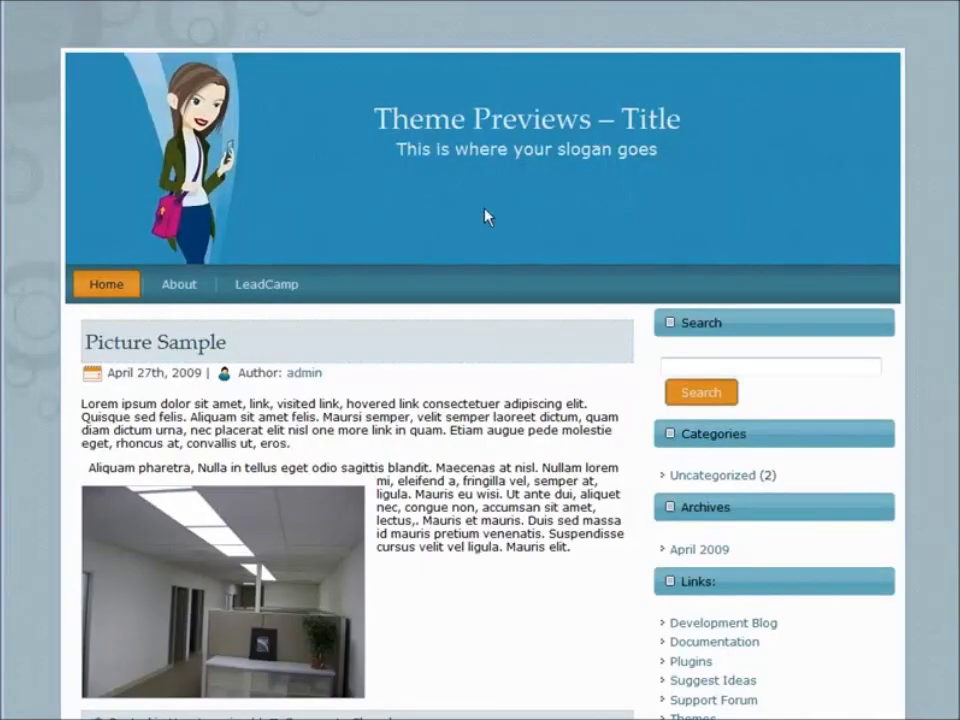
key("alt+Left")
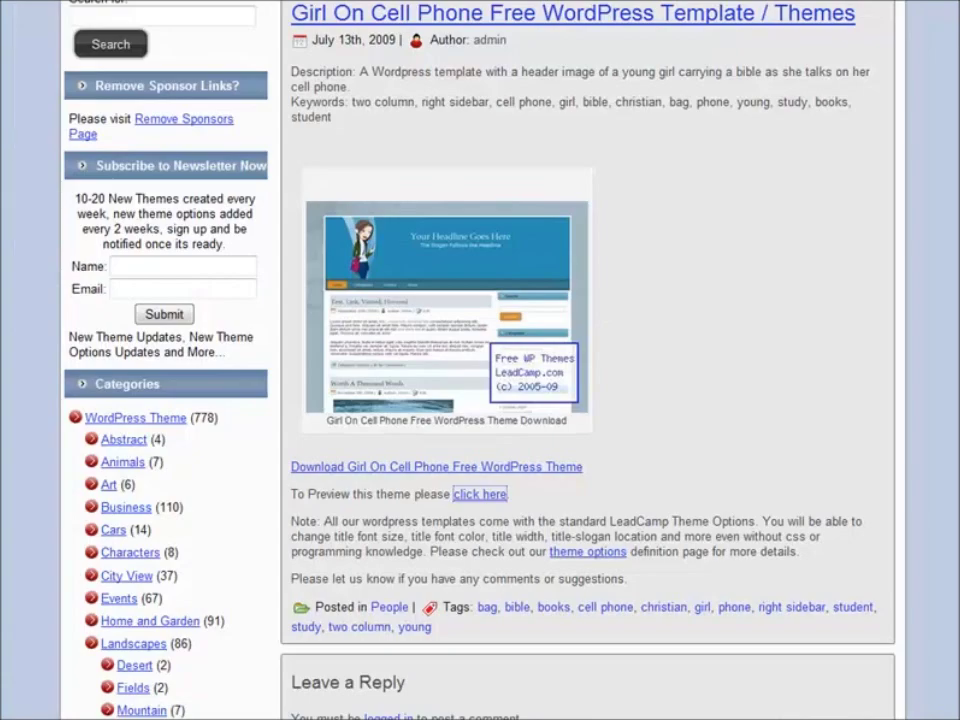
key("alt+Left")
Open the Cell Phone News :: Free WordPress Theme forum thread and its theme demo.
left_click(245, 410)
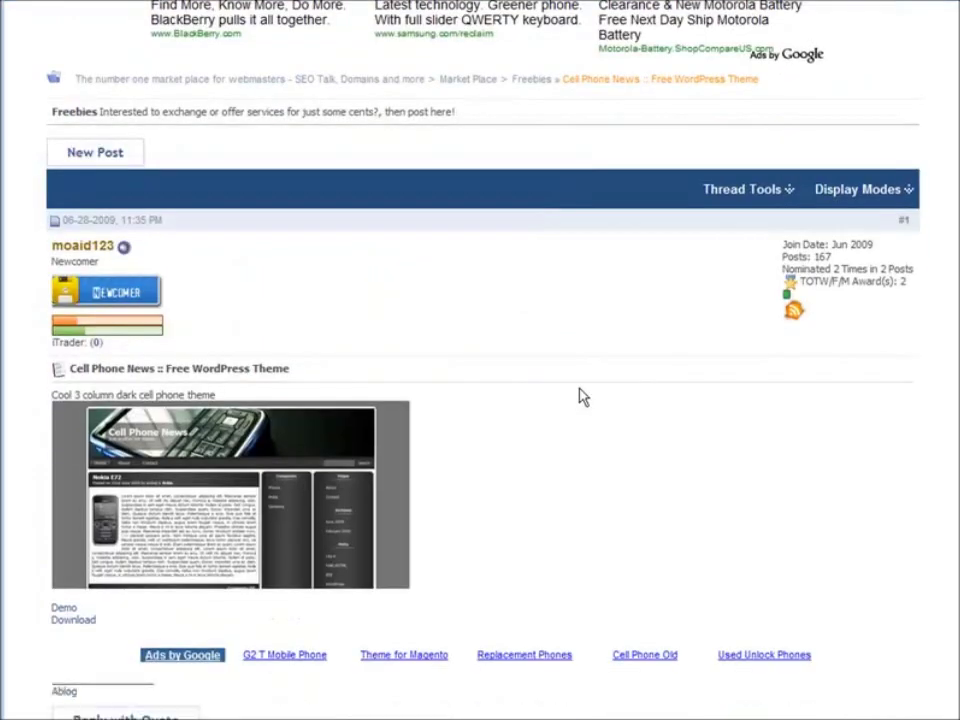
scroll(580, 396, "down", 4)
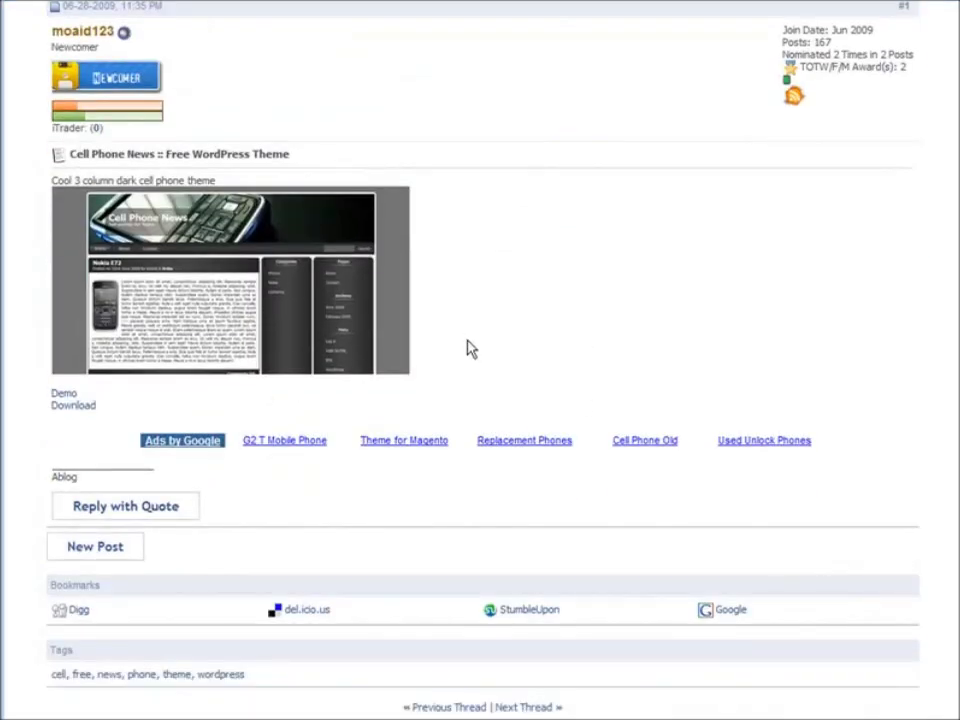
left_click(58, 396)
Download cell_phone_news.zip, save it in the amazoncellphones folder, and check the saved file there.
left_click(74, 408)
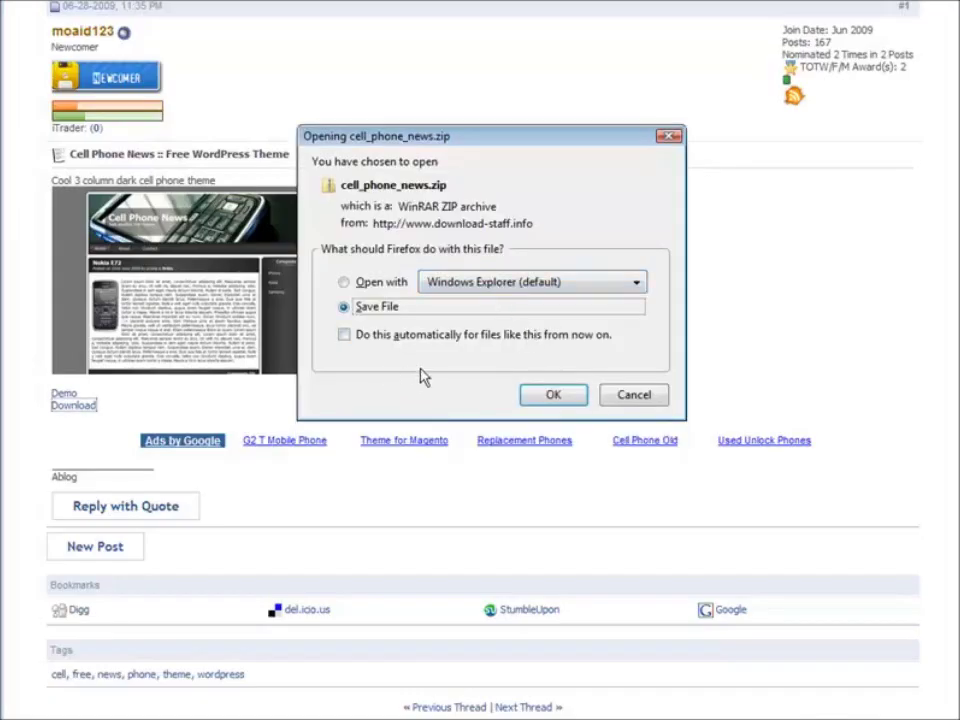
left_click(553, 395)
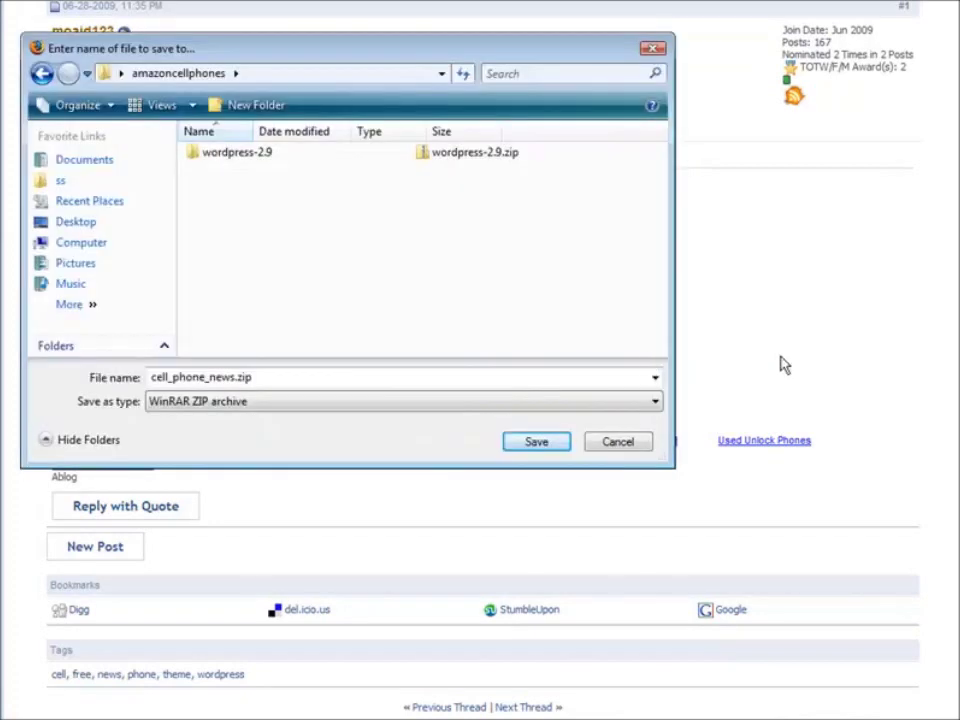
left_click(536, 442)
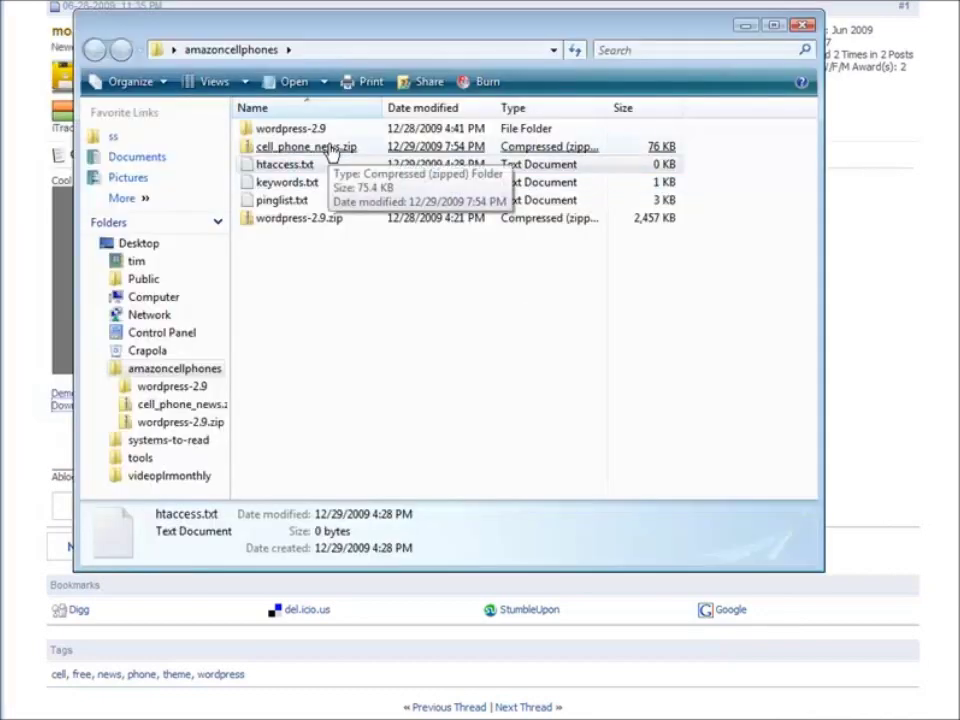
left_click(312, 148)
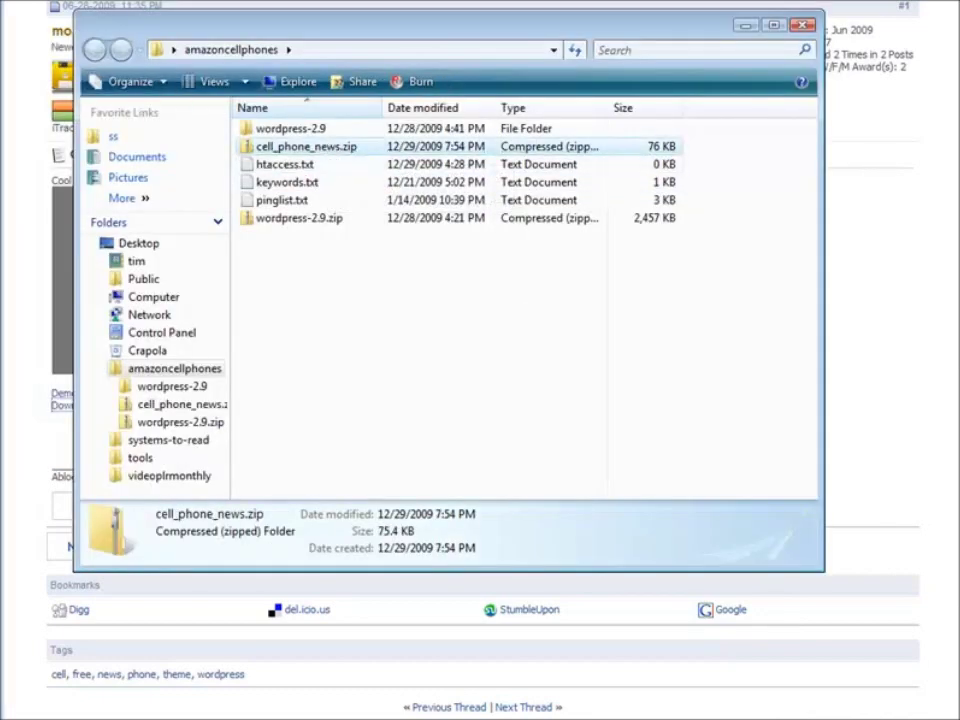
key("alt+F4")
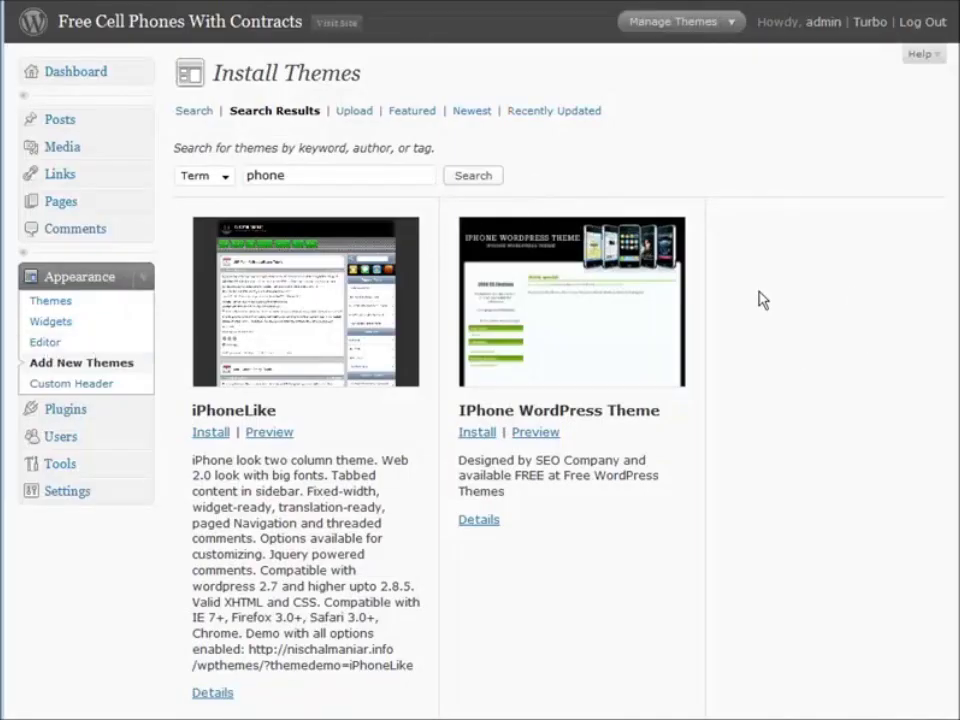
Install the IPhone WordPress Theme from the theme directory, supplying the FTP account password, and activate it.
left_click(477, 433)
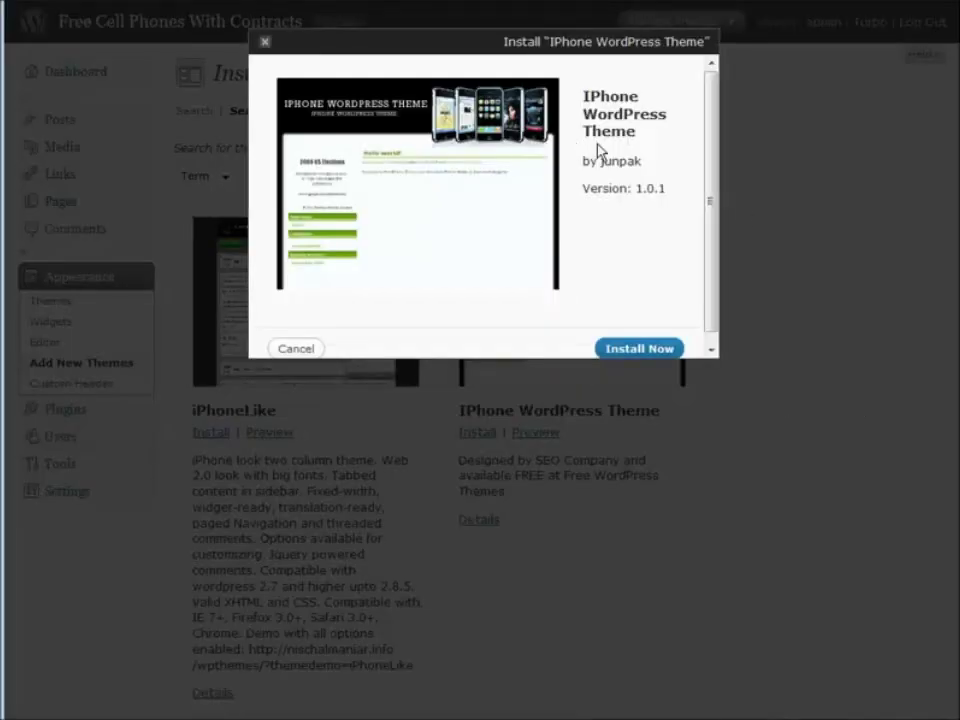
left_click(636, 349)
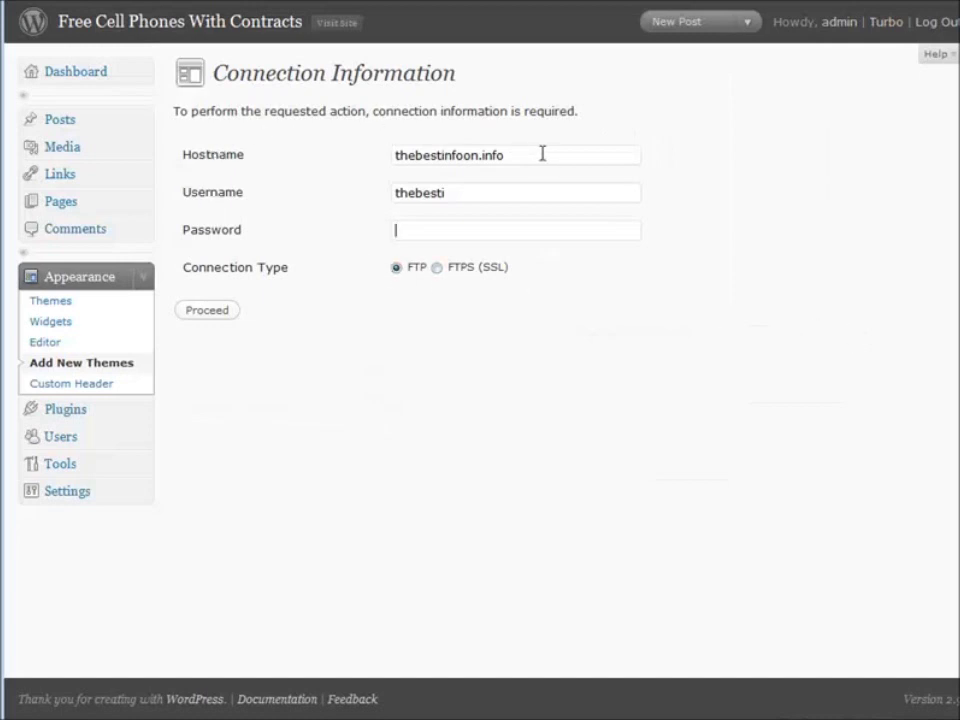
key("ctrl+v")
left_click(212, 327)
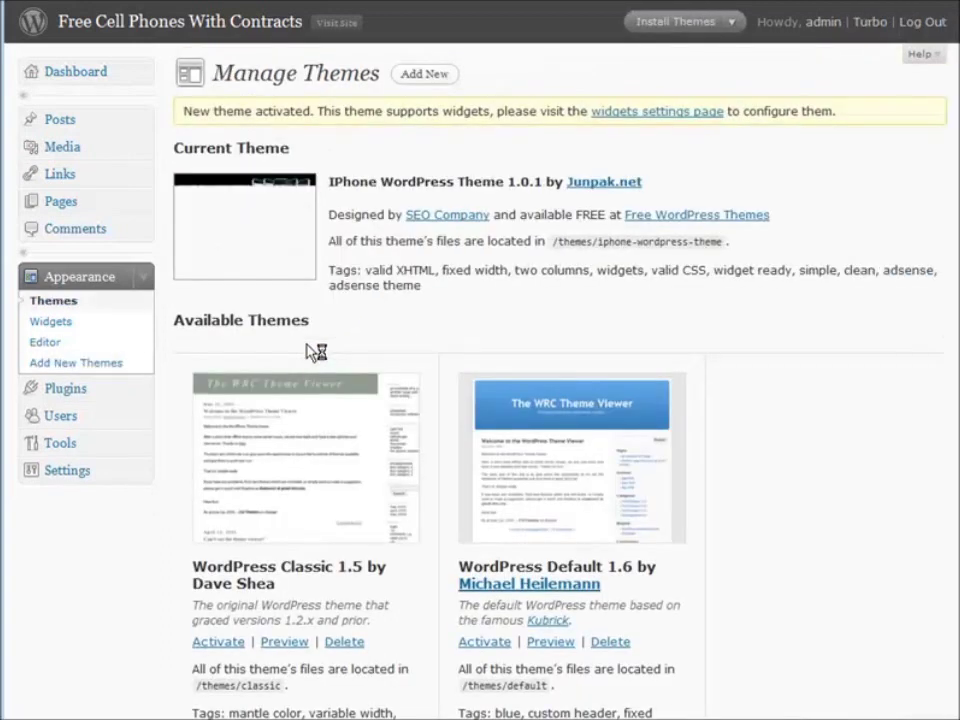
View the live site with the newly activated theme and return to the Manage Themes page.
left_click(332, 27)
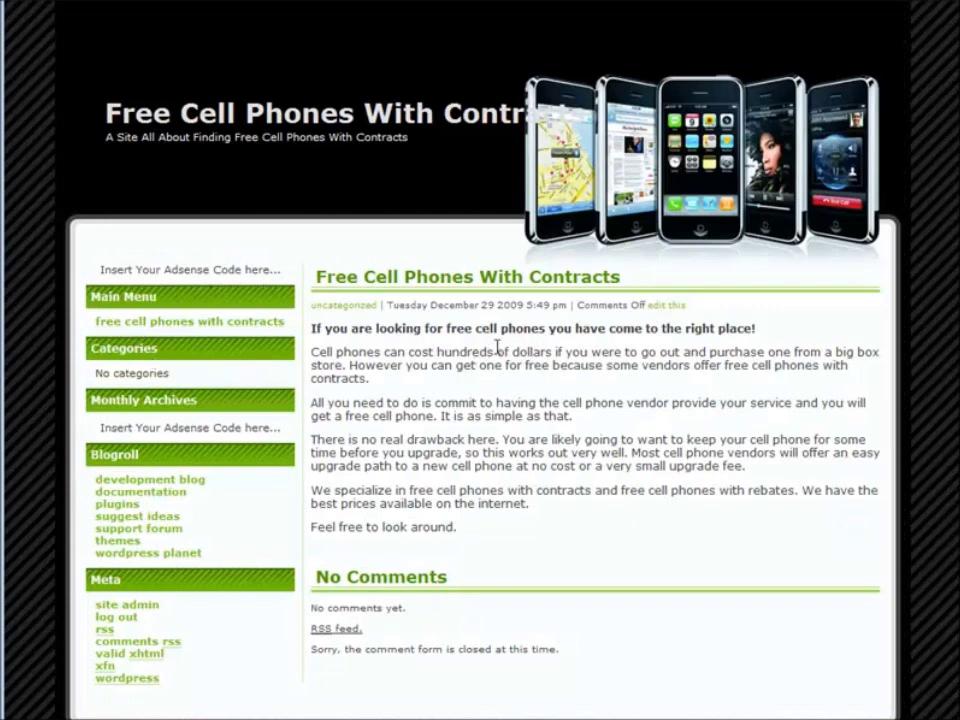
scroll(503, 348, "down", 1)
scroll(504, 350, "up", 1)
key("alt+Left")
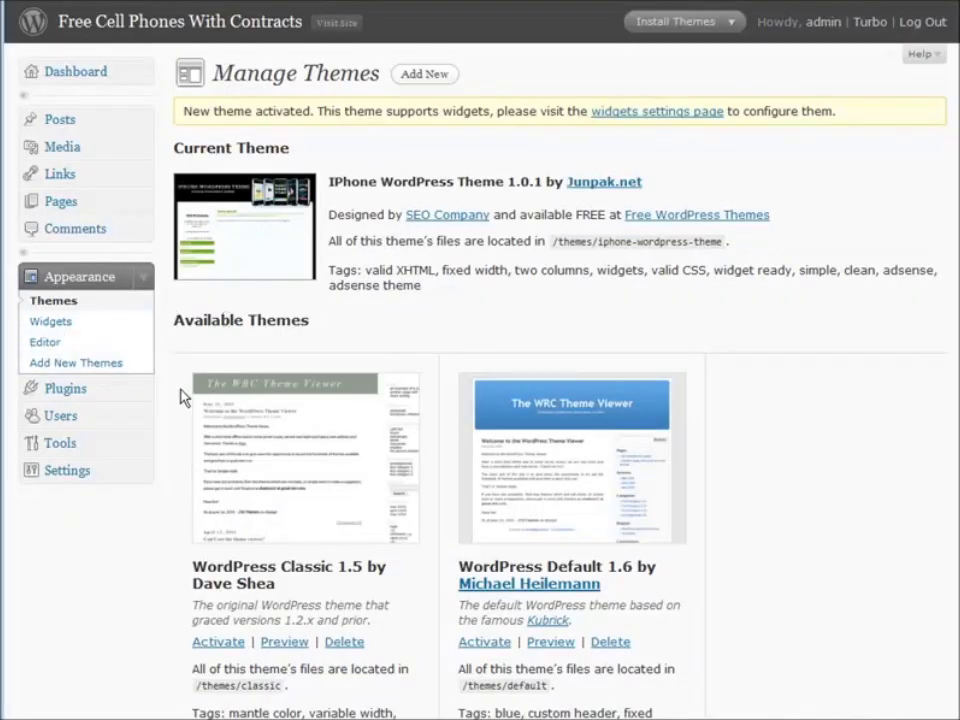
Upload cell_phone_news.zip from the amazoncellphones folder as a new theme and start its installation.
left_click(56, 369)
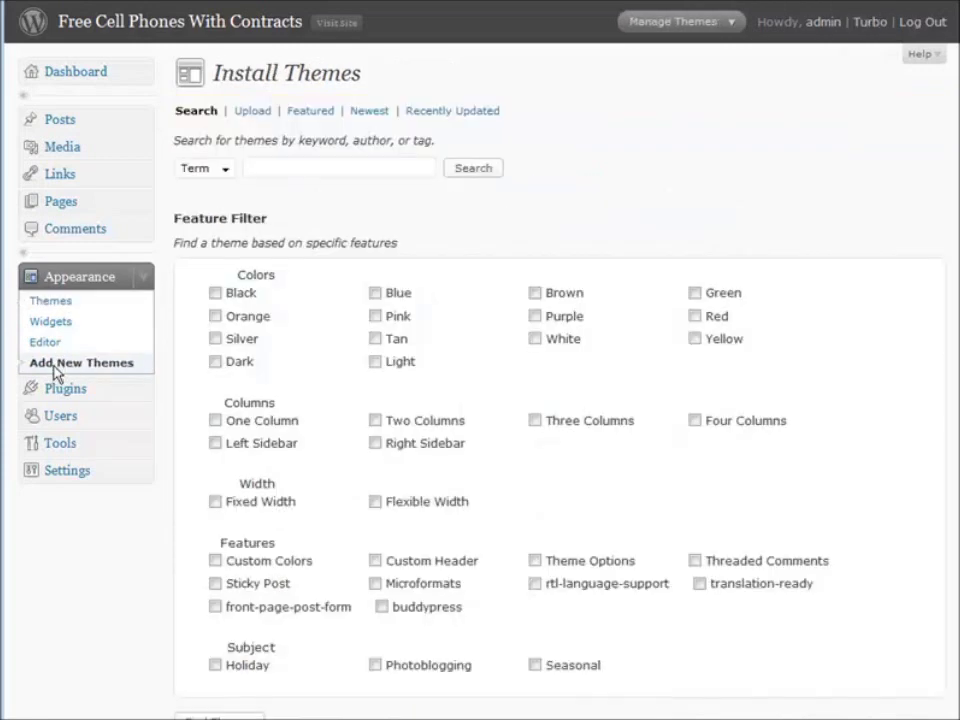
left_click(262, 112)
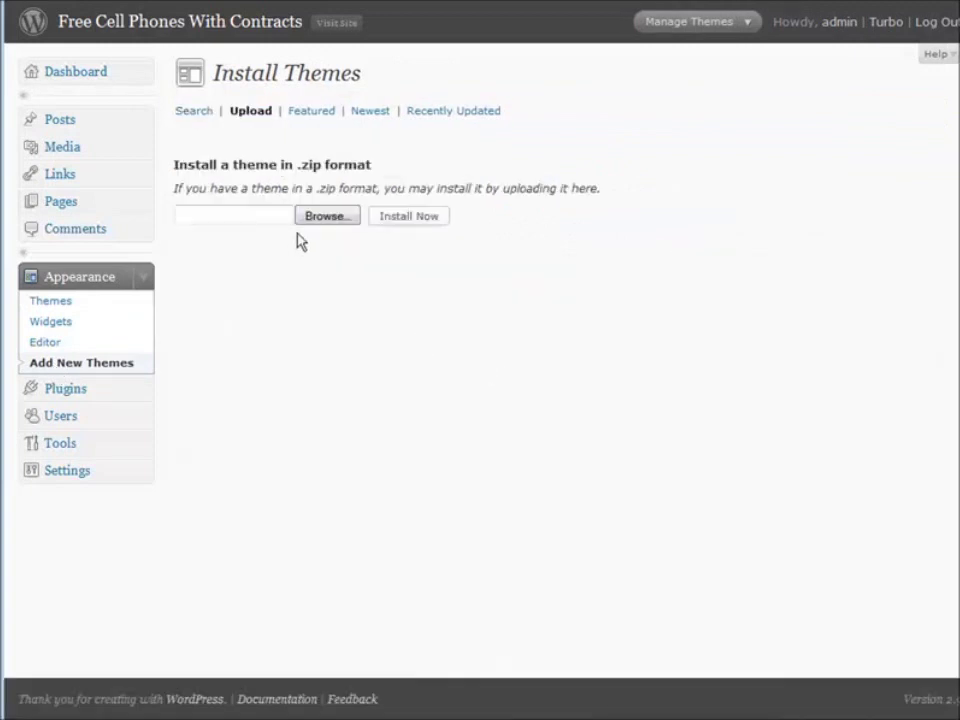
left_click(328, 217)
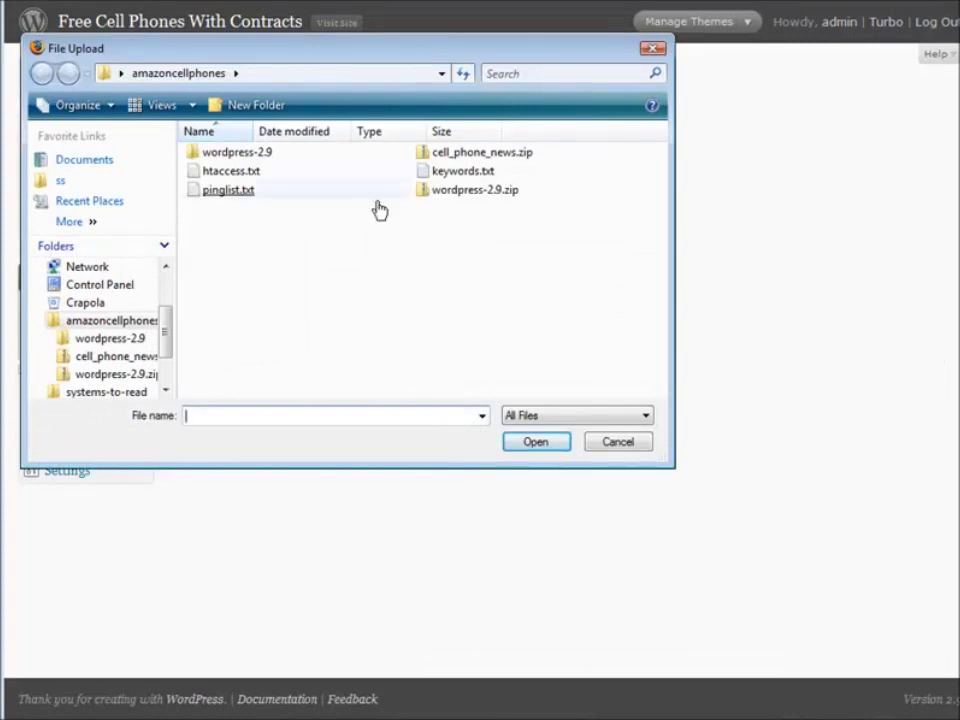
left_click(500, 162)
key("Return")
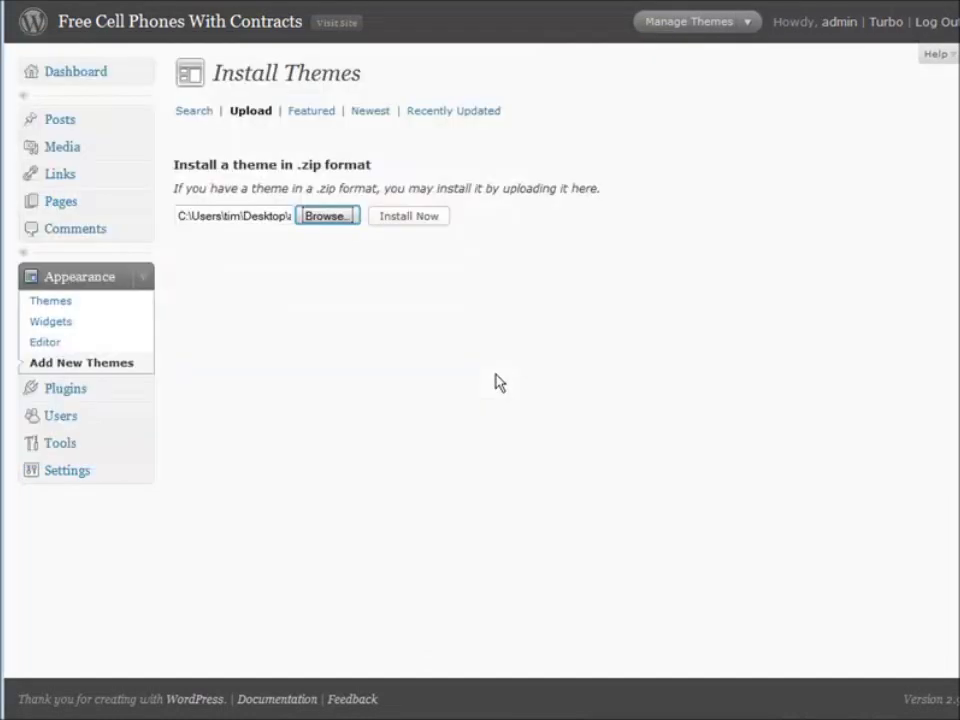
left_click(409, 216)
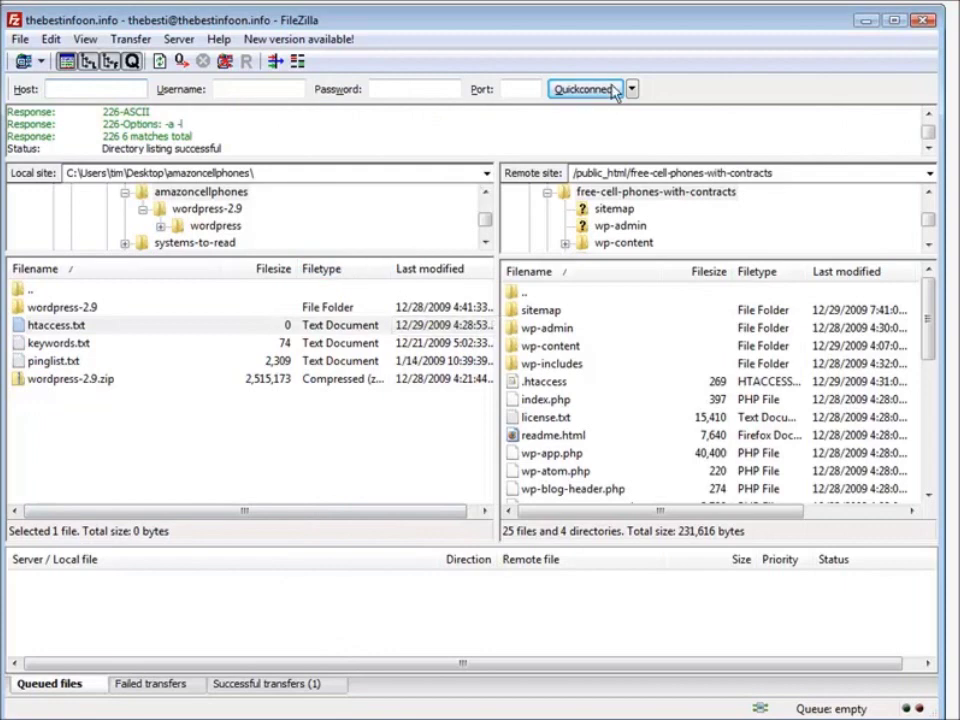
Switch to FileZilla and create an "uploads" directory inside the blog's remote wp-content folder.
double_click(575, 347)
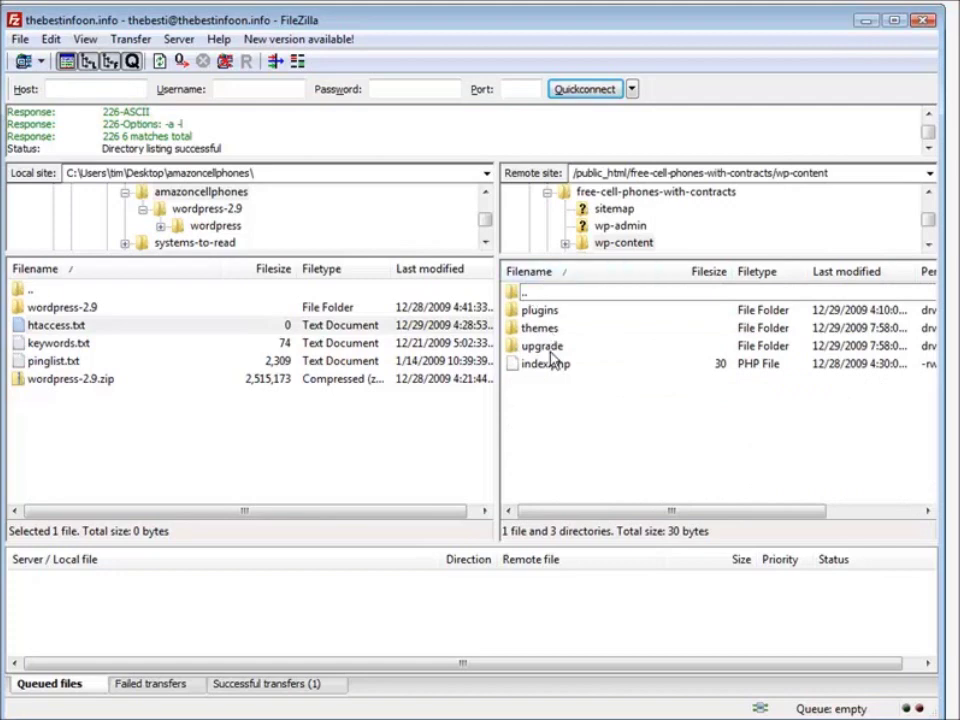
right_click(553, 416)
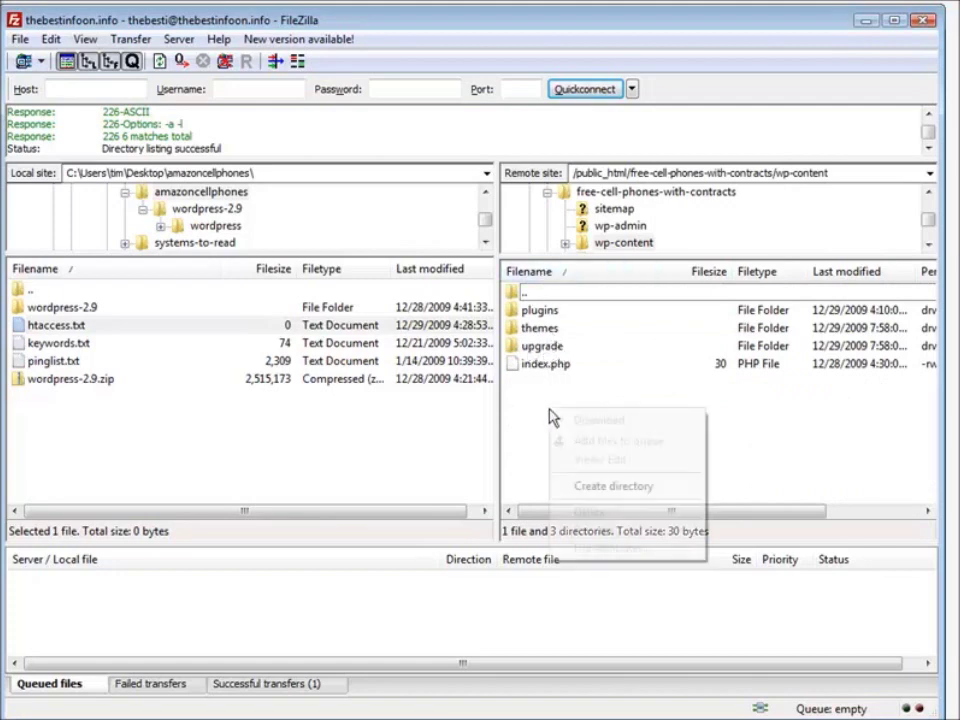
left_click(617, 486)
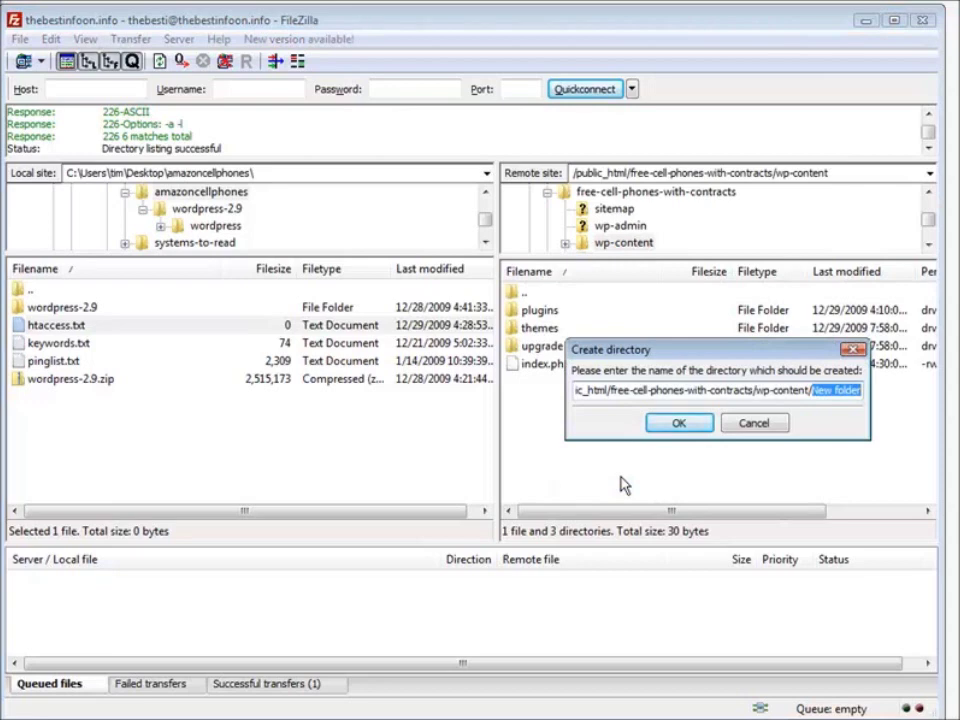
type("u")
type("ploads")
key("Return")
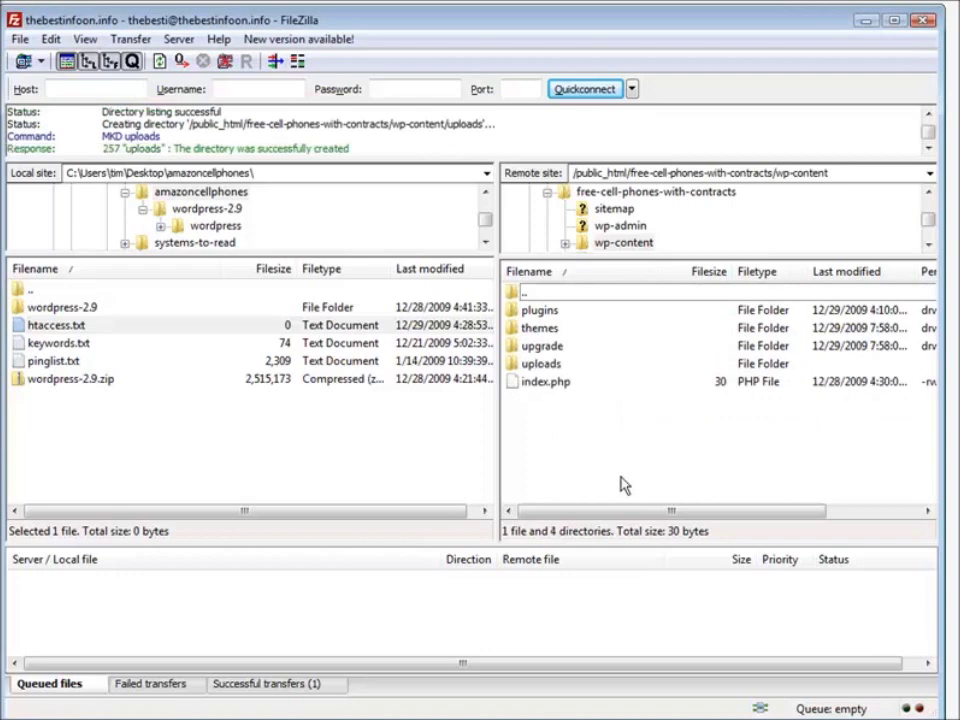
Set the permissions of the remote "uploads" directory to 777.
left_click(604, 366)
right_click(575, 365)
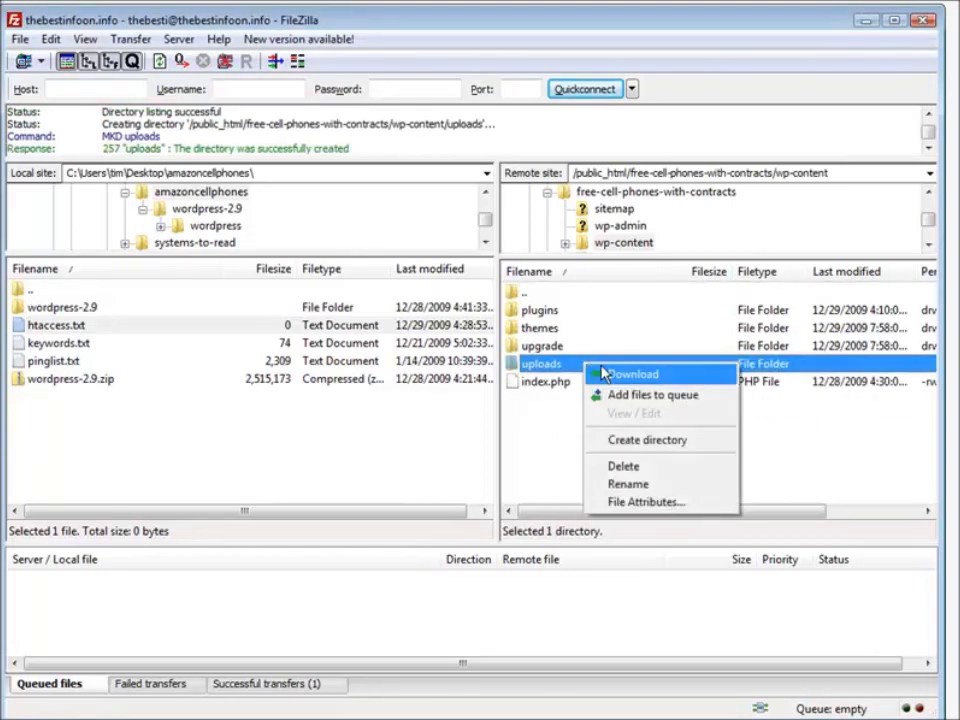
left_click(640, 503)
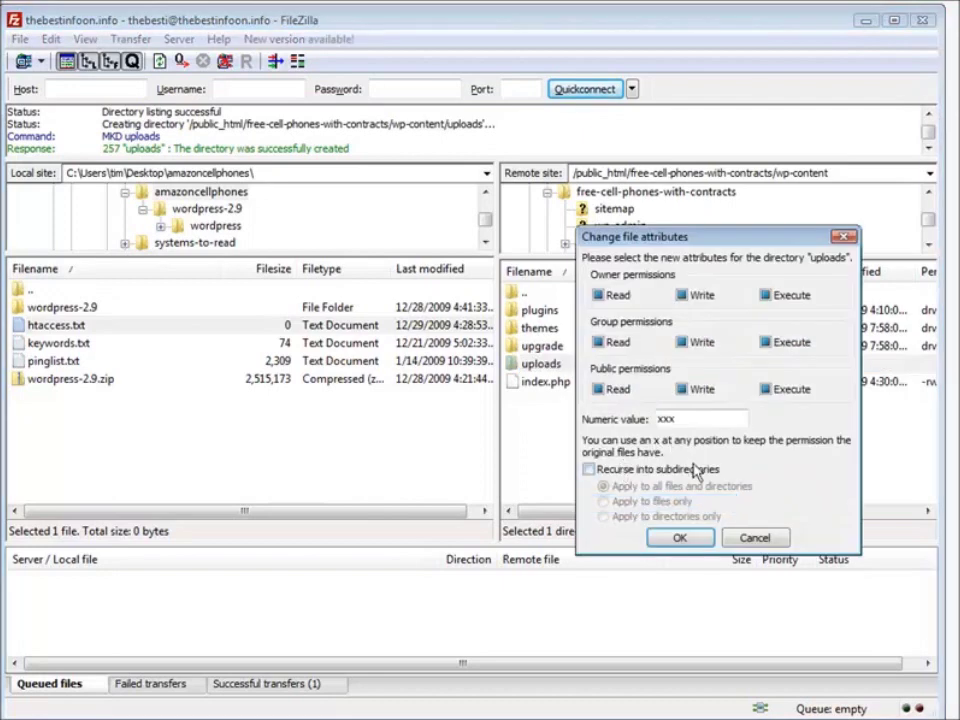
left_click_drag(678, 419, 602, 428)
type("777")
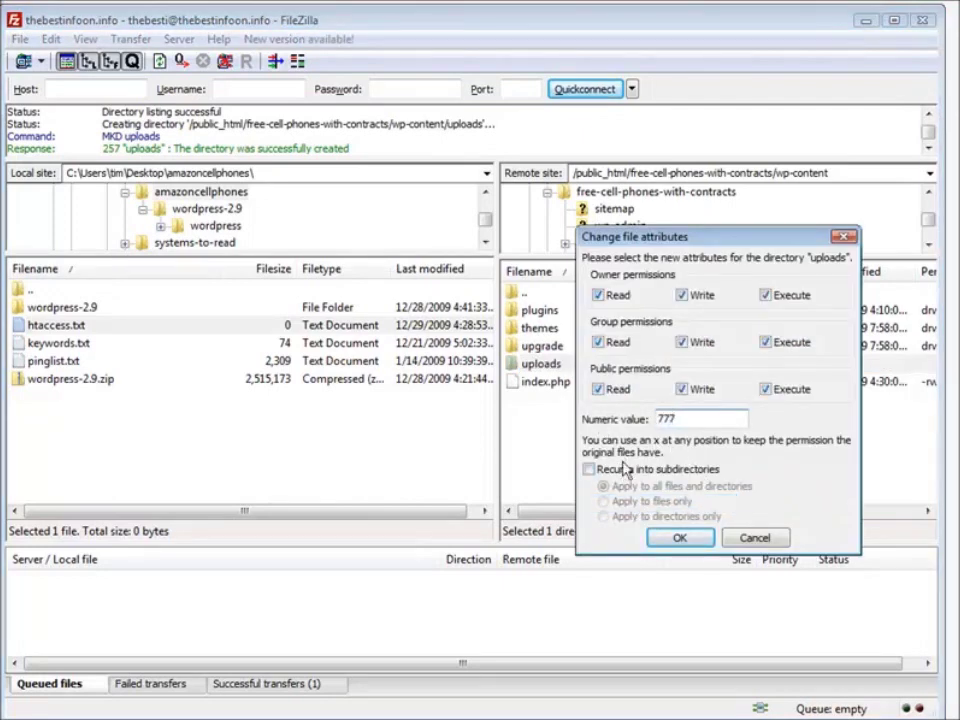
left_click(679, 537)
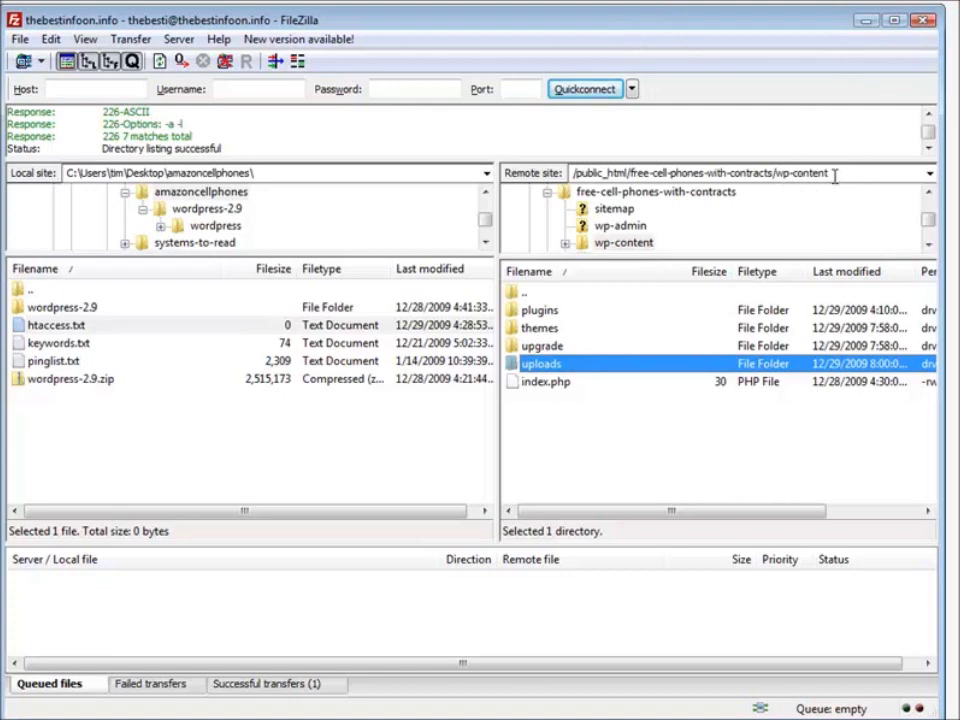
Switch back to the browser, install the uploaded cell_phone_news.zip theme again, supplying the FTP account password, and activate it.
left_click(866, 21)
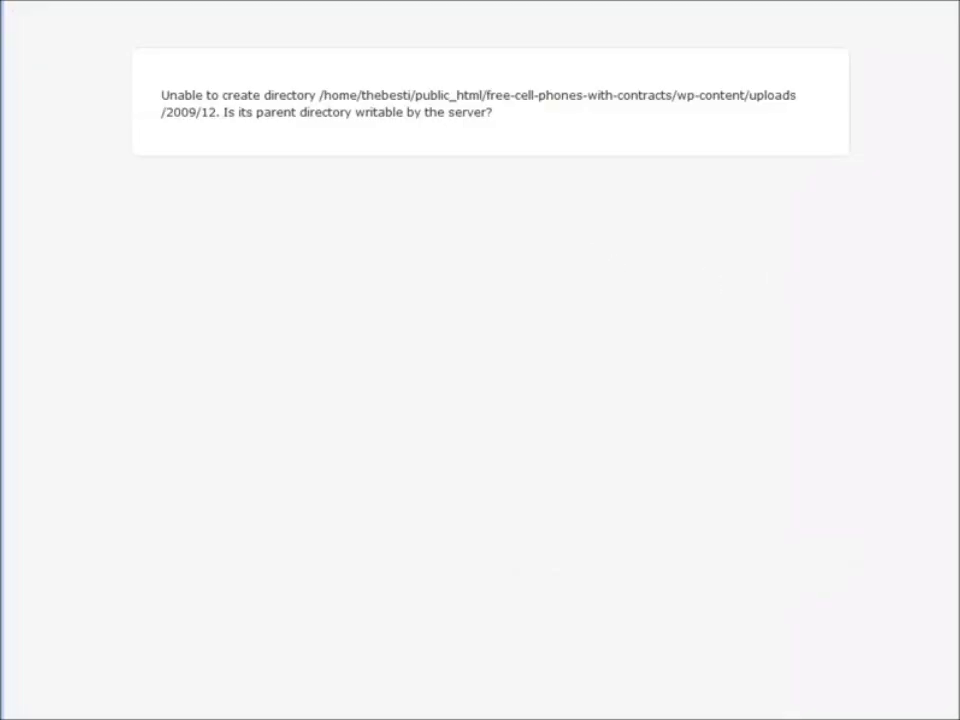
key("alt+Left")
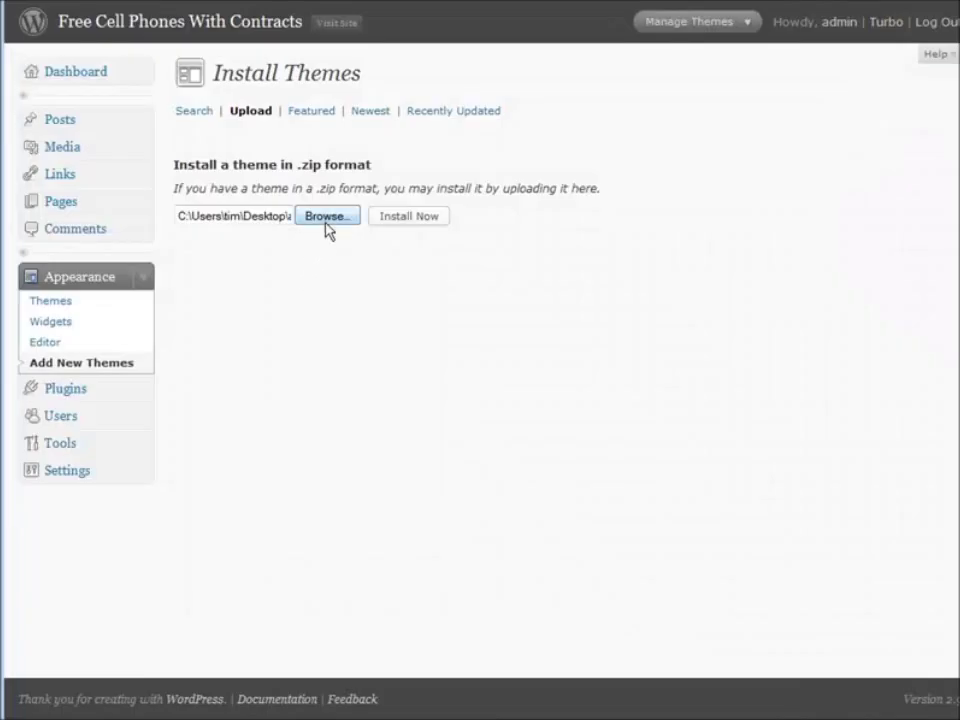
left_click(398, 217)
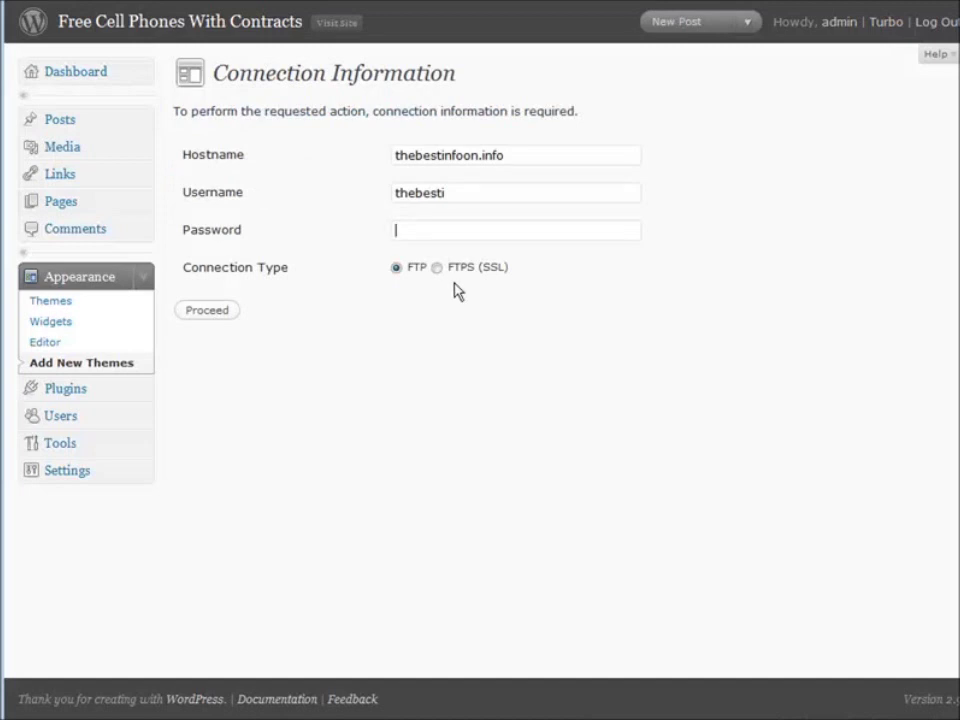
key("ctrl+v")
left_click(218, 311)
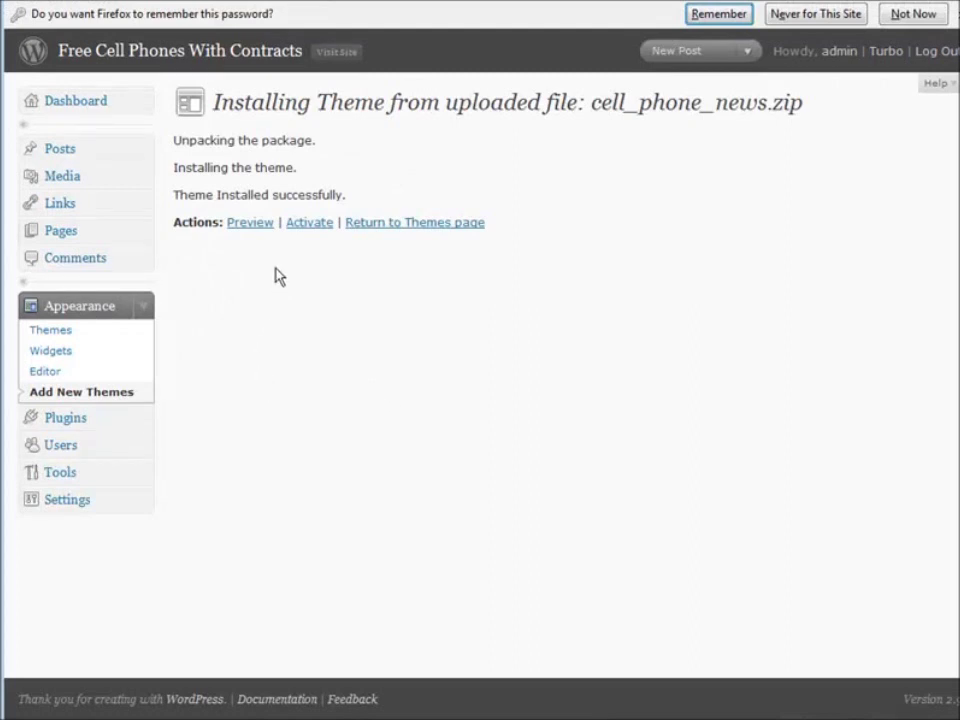
left_click(302, 224)
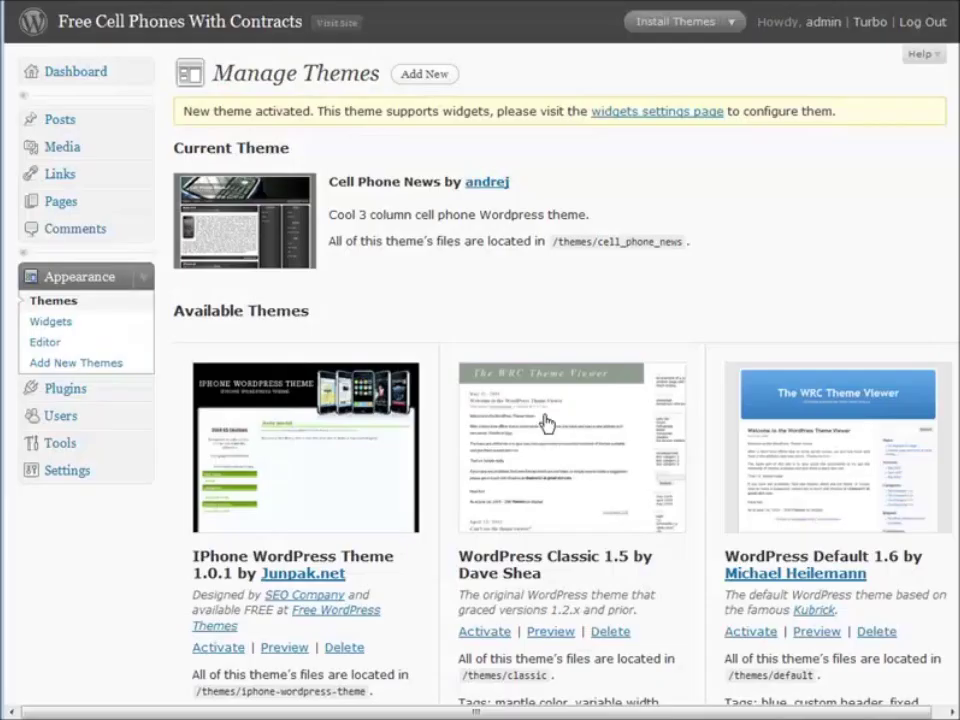
Make the IPhone WordPress Theme the active theme again from the available themes.
scroll(470, 390, "down", 3)
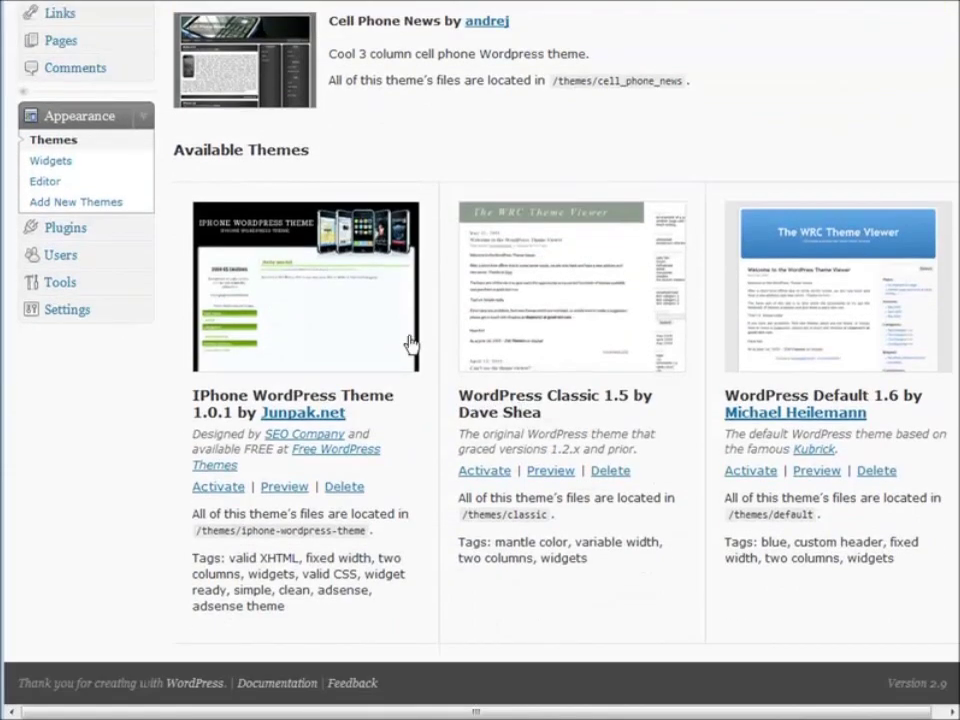
scroll(320, 300, "up", 3)
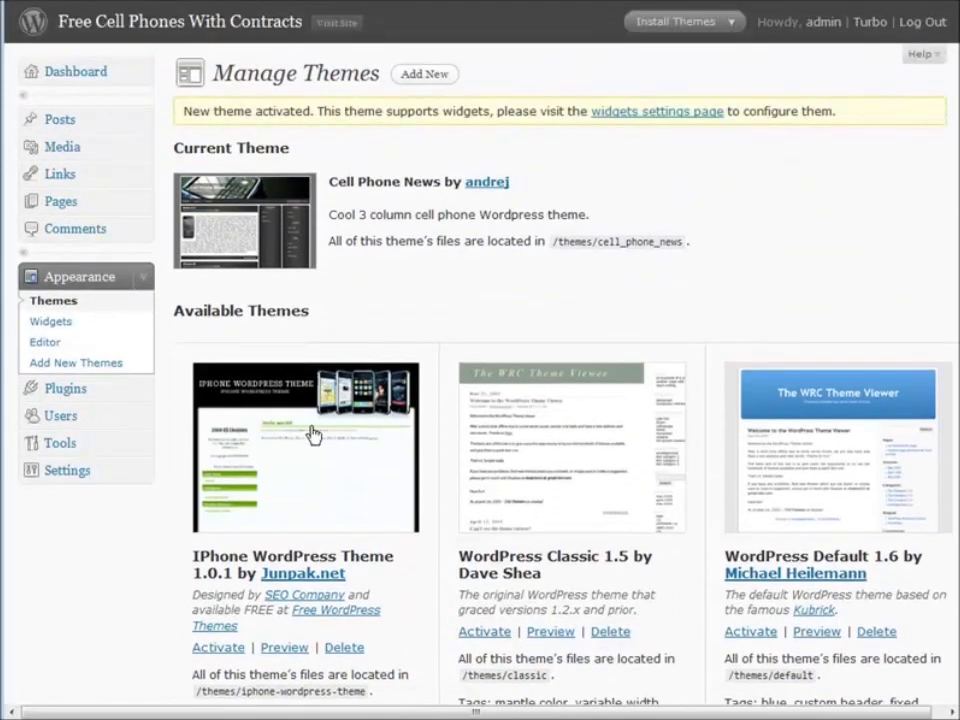
left_click(315, 433)
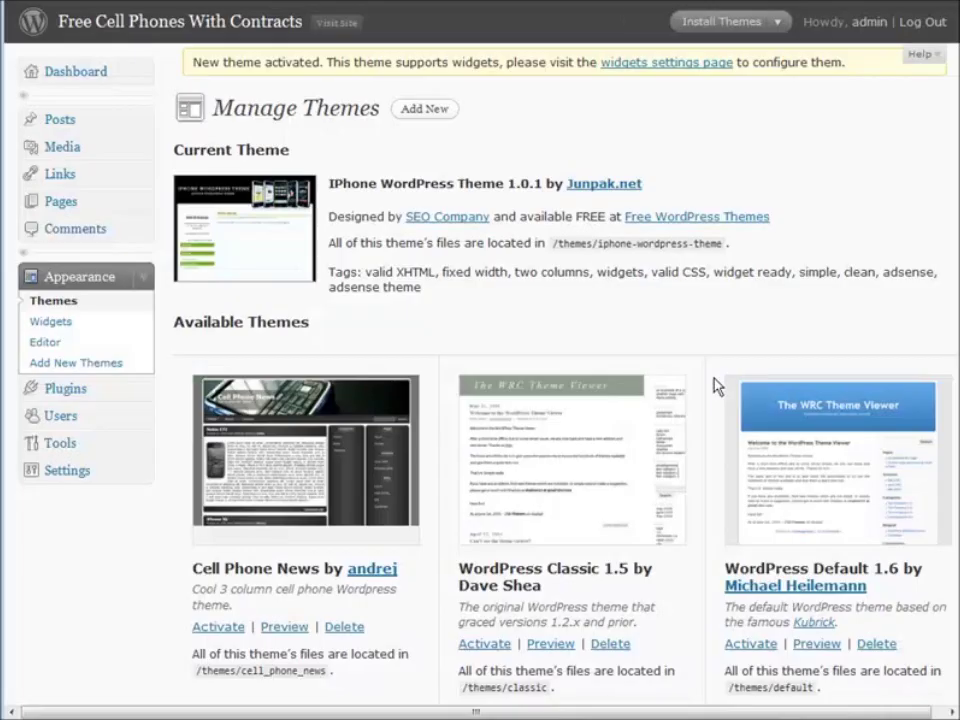
View the live site with the IPhone theme, then return to the admin area and open the Widgets page.
left_click(337, 25)
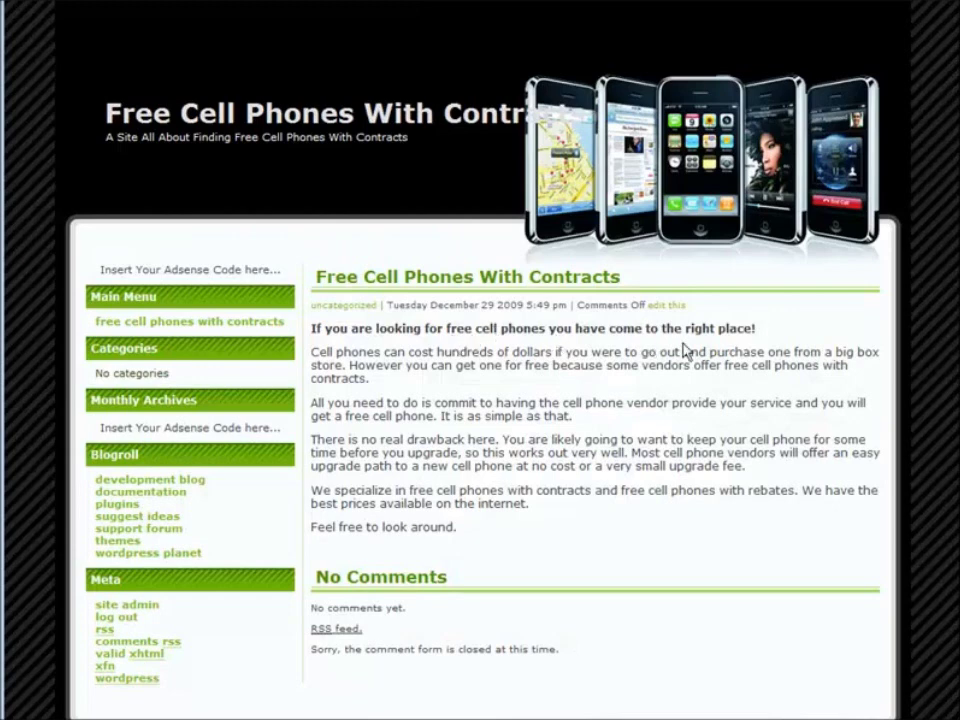
scroll(684, 349, "down", 1)
scroll(684, 349, "up", 1)
key("alt+Left")
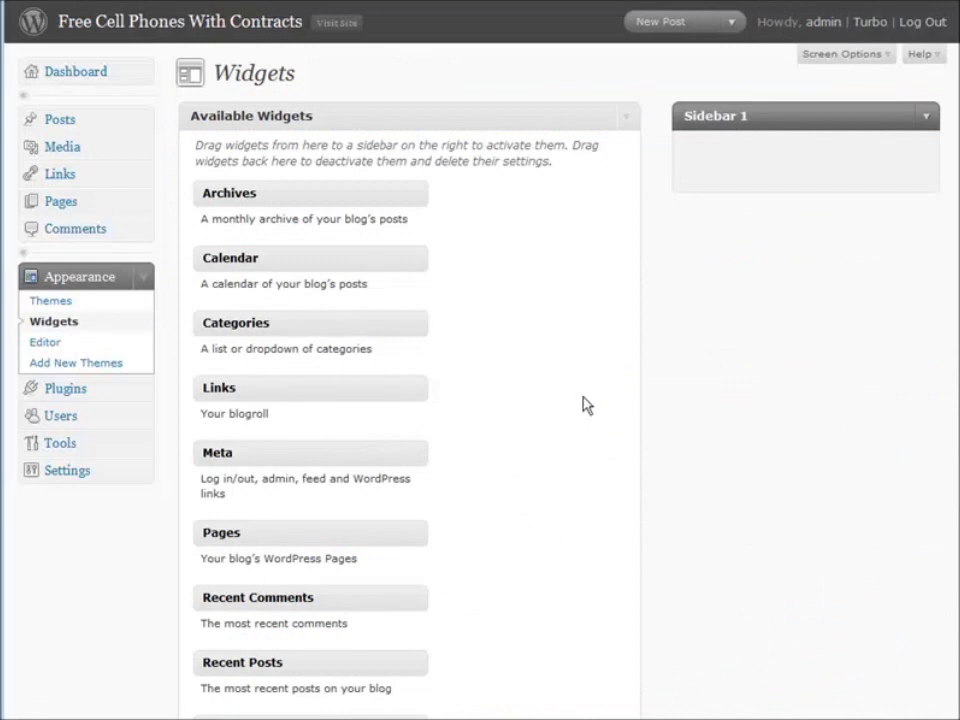
Add a Categories widget to Sidebar 1 with the title "Phone Categories" and save it.
left_click_drag(235, 330, 784, 170)
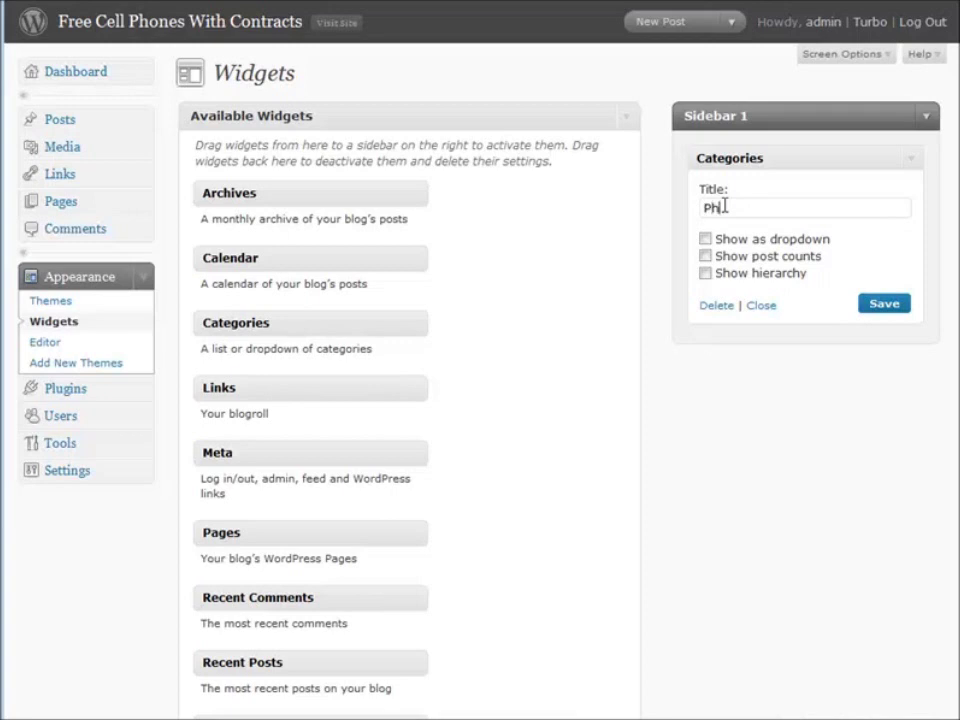
type("e Categories")
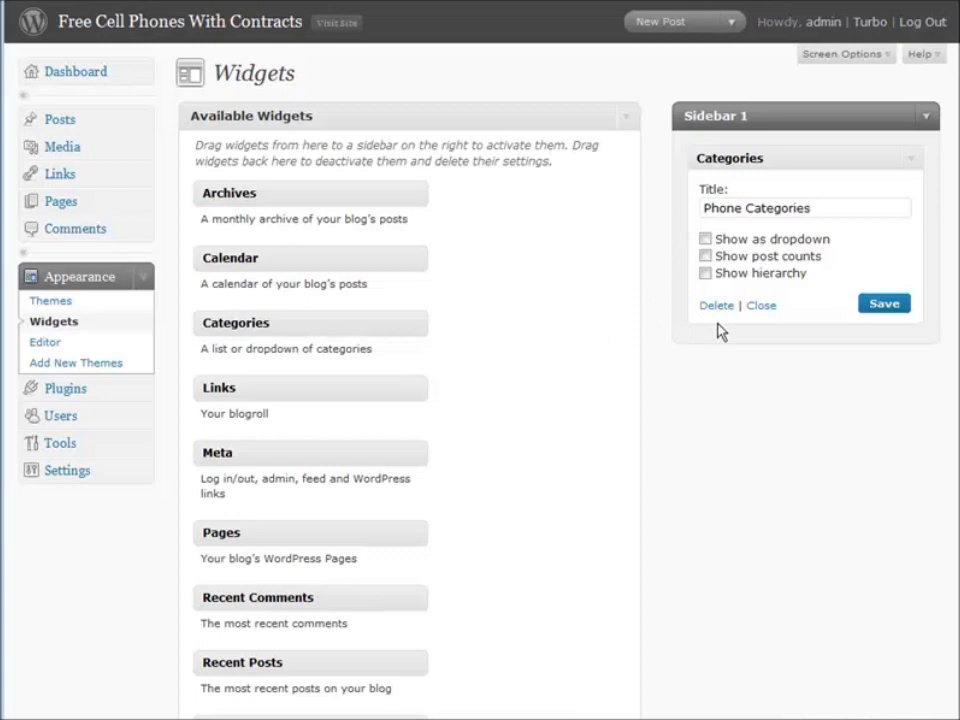
left_click(883, 303)
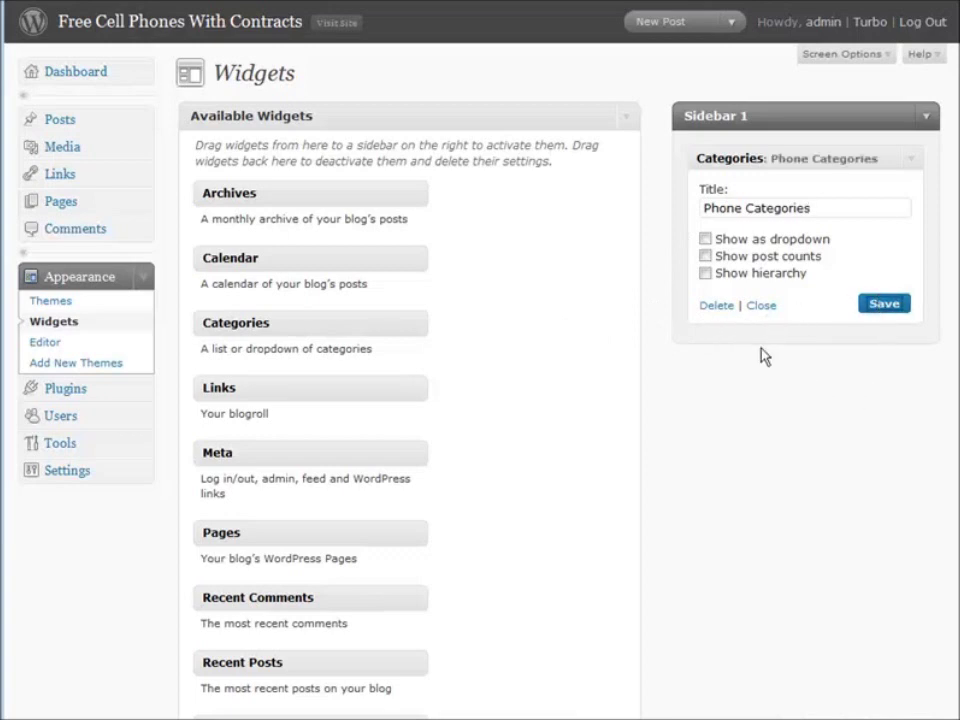
left_click(764, 309)
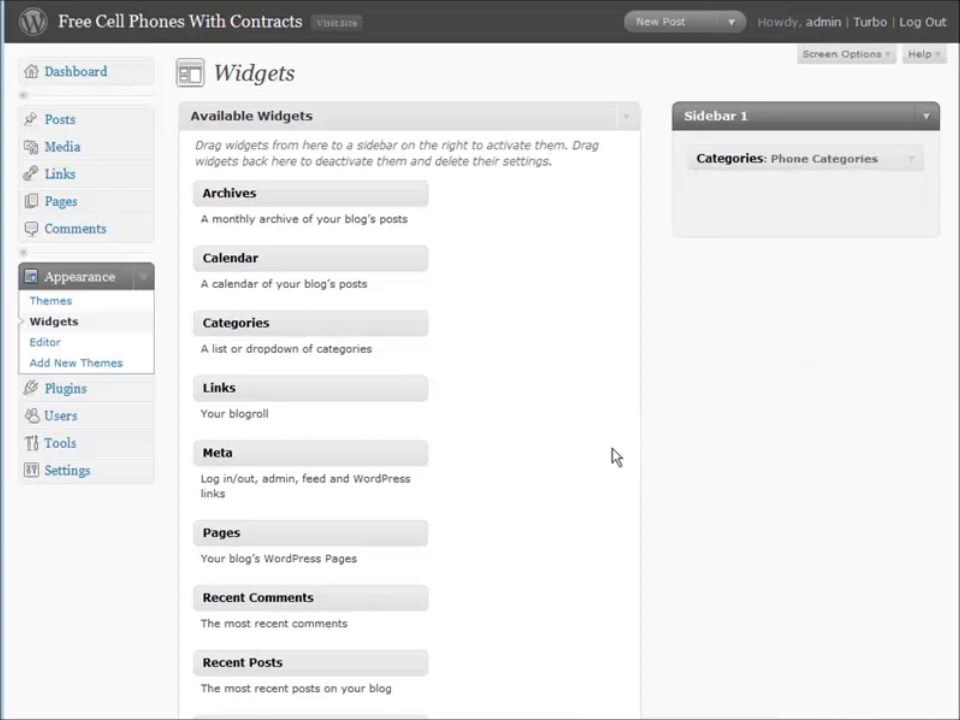
Add a Recent Posts widget to Sidebar 1, titled "Hot Items" and showing 15 posts, and save it.
scroll(490, 452, "down", 5)
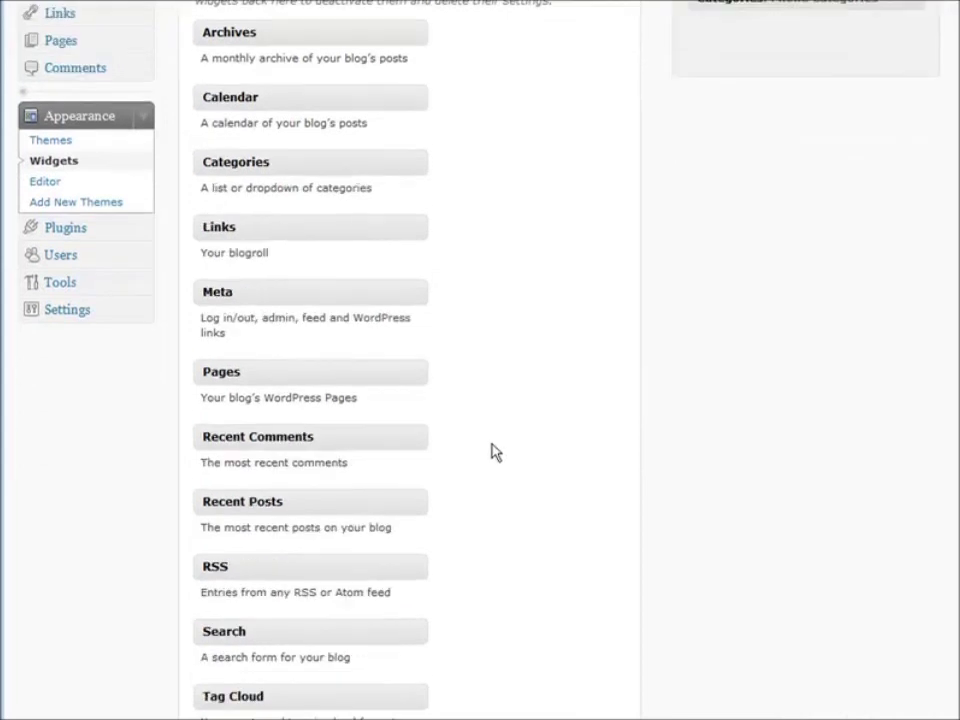
scroll(496, 452, "down", 2)
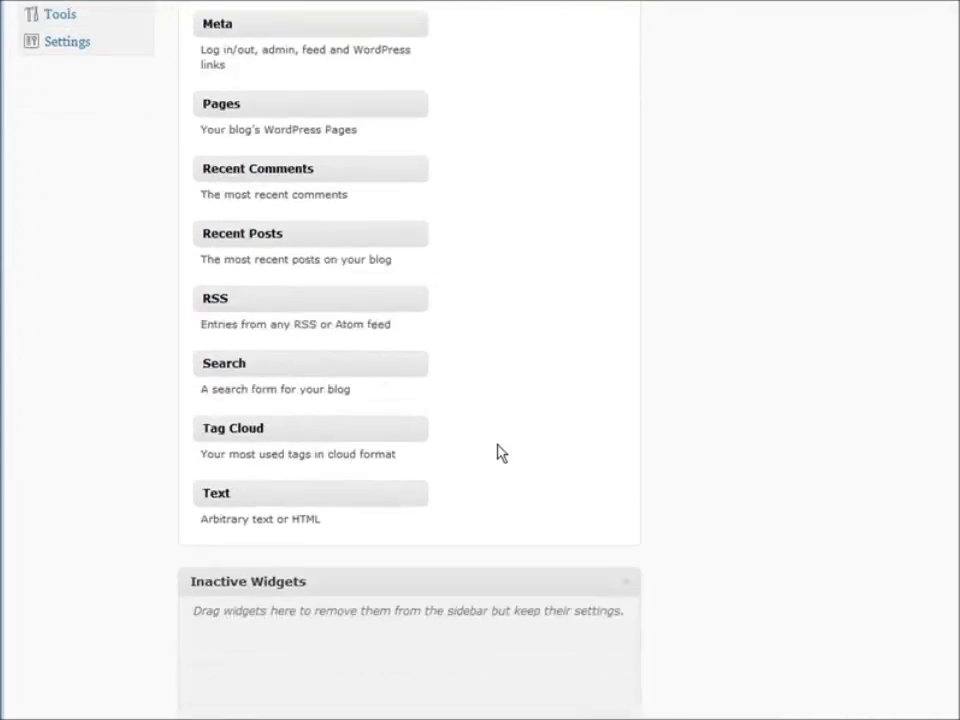
left_click_drag(247, 236, 775, 88)
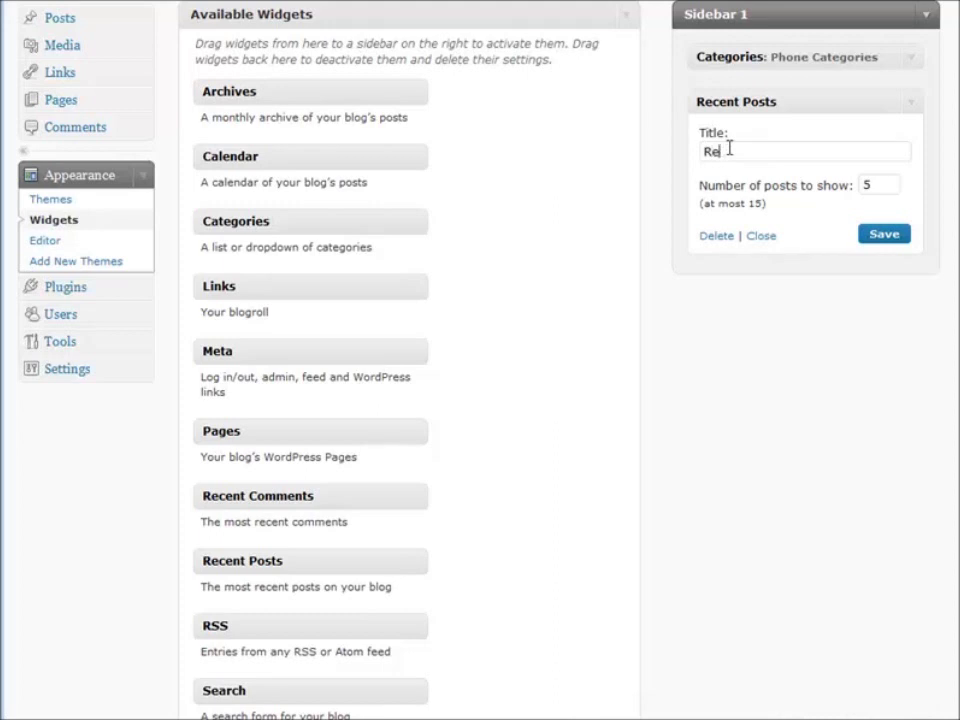
key("BackSpace")
key("BackSpace")
left_click_drag(877, 183, 782, 193)
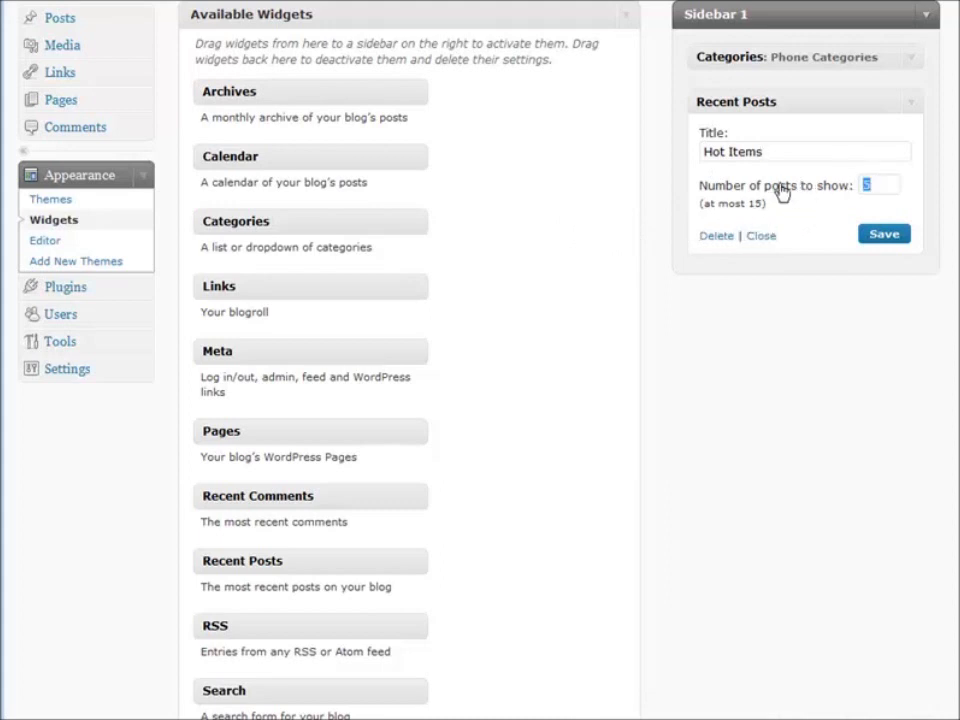
left_click(880, 236)
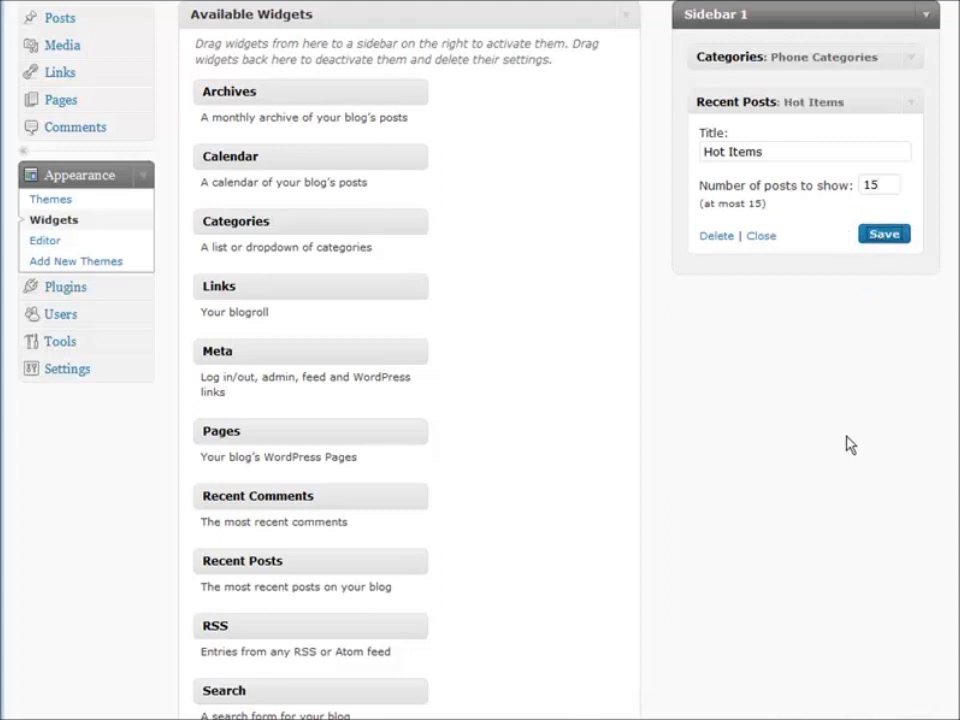
left_click(762, 237)
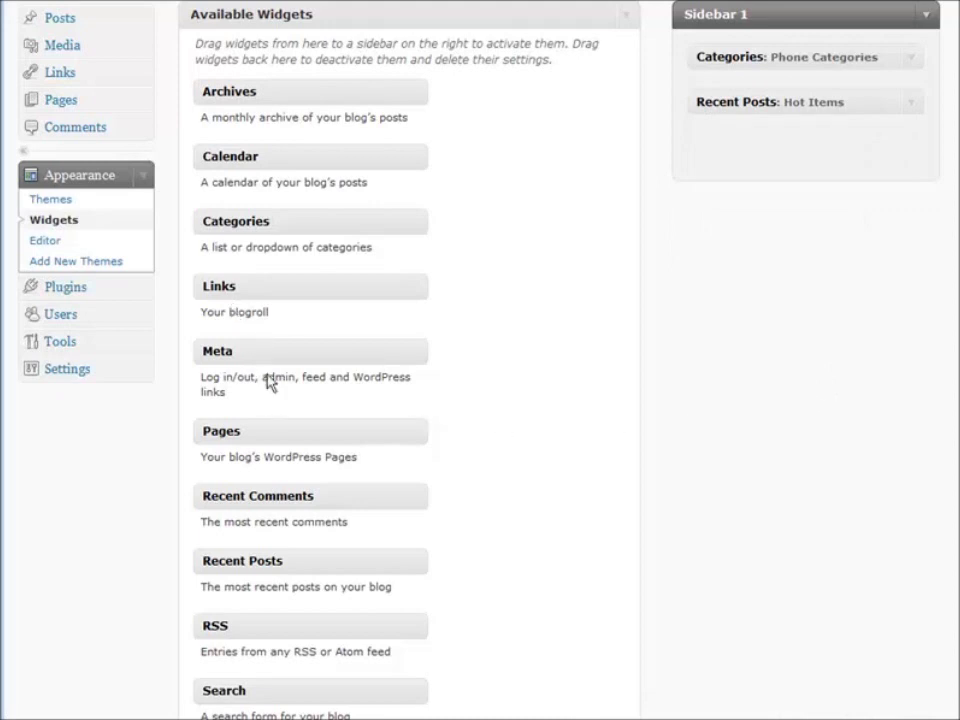
Add an untitled Archives widget at the end of Sidebar 1, save it, and move the Categories widget below Recent Posts.
scroll(364, 294, "down", 3)
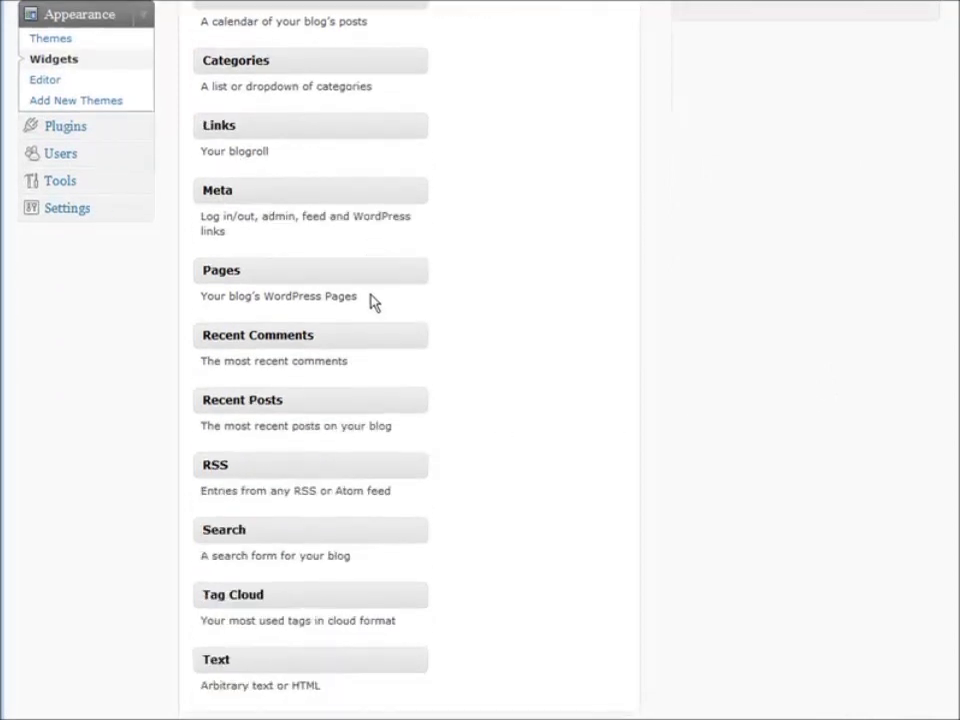
scroll(375, 295, "down", 4)
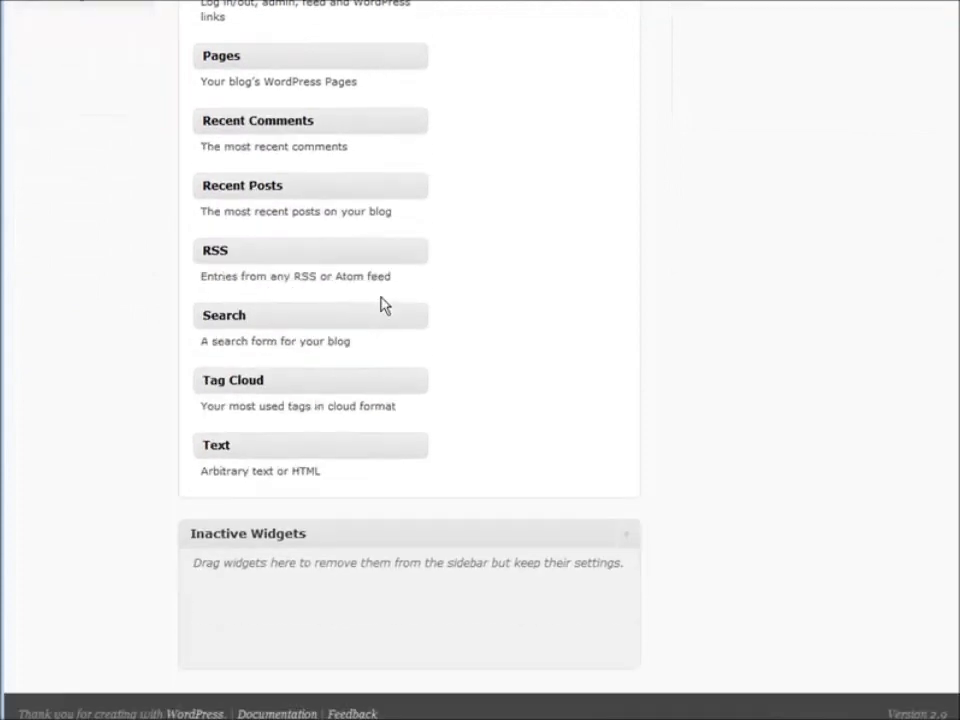
scroll(386, 302, "down", 1)
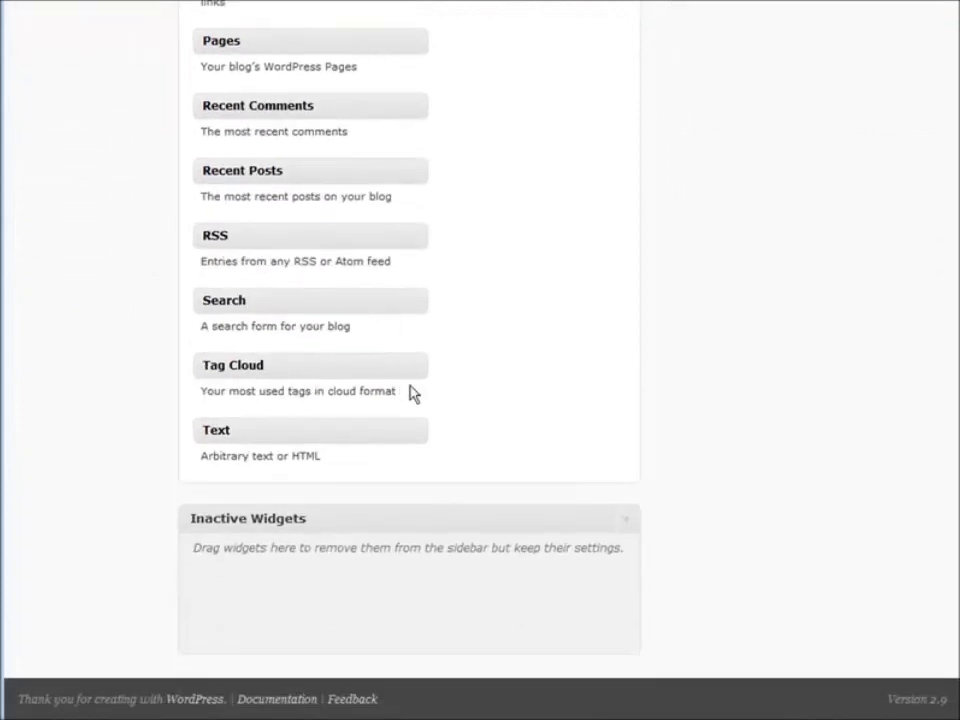
scroll(410, 386, "up", 5)
scroll(410, 386, "up", 3)
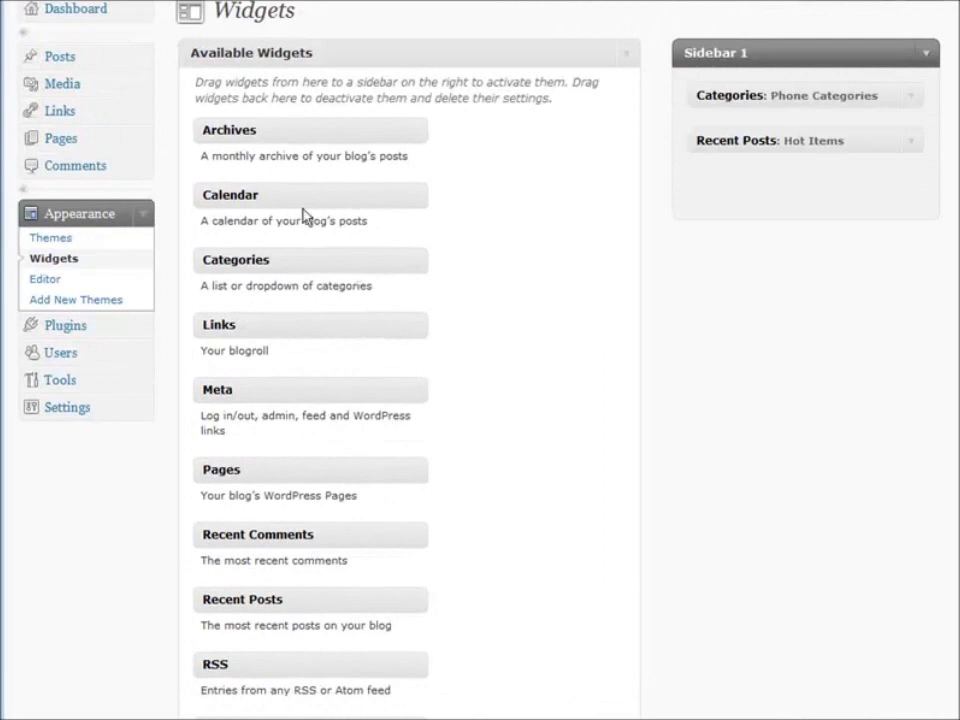
left_click_drag(251, 135, 812, 262)
left_click_drag(223, 127, 842, 201)
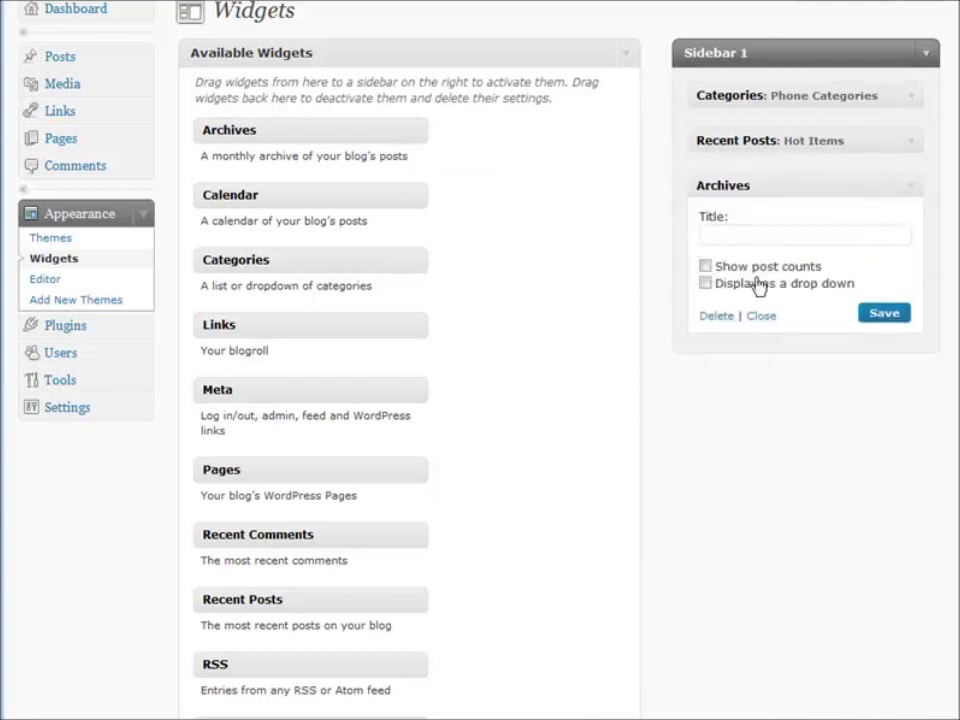
left_click(888, 316)
left_click(763, 316)
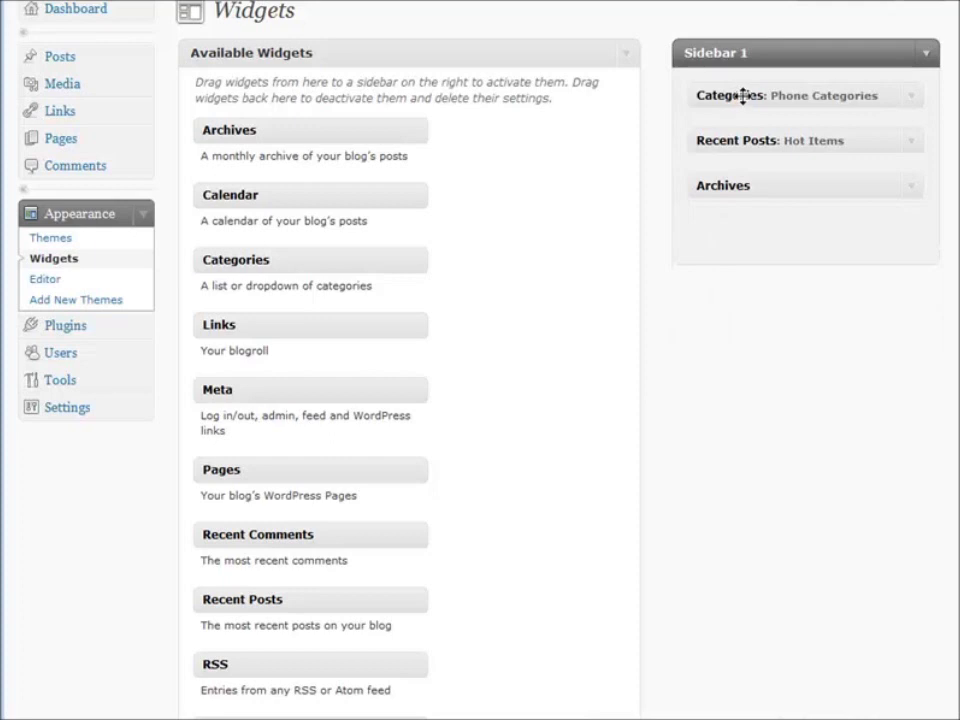
left_click_drag(746, 92, 755, 148)
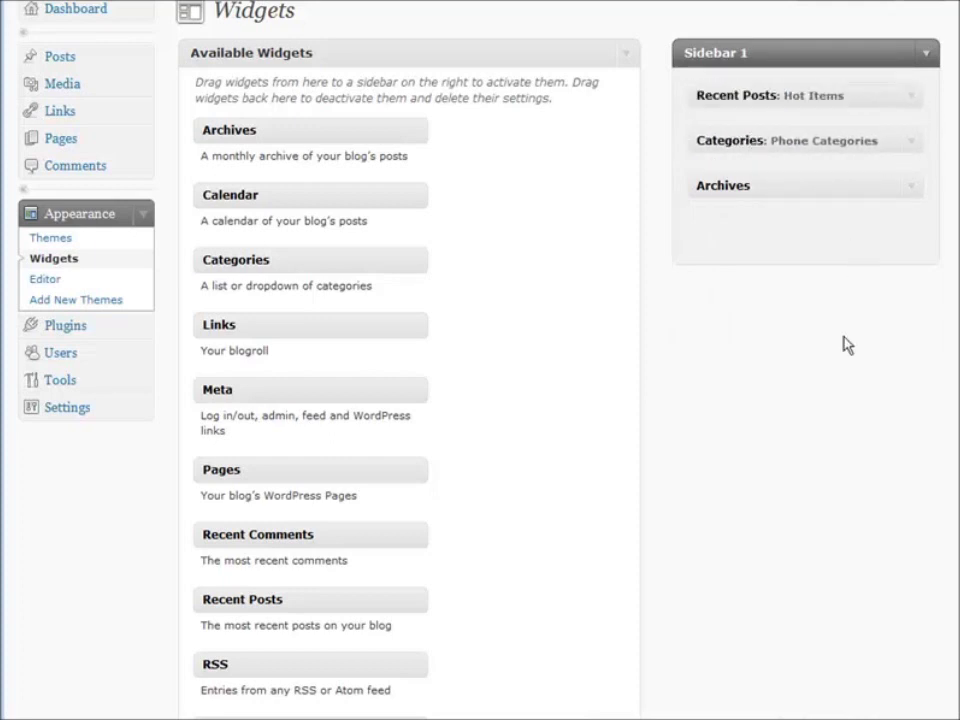
Return to the Dashboard and open the live site to check the new sidebar widgets.
scroll(843, 345, "up", 1)
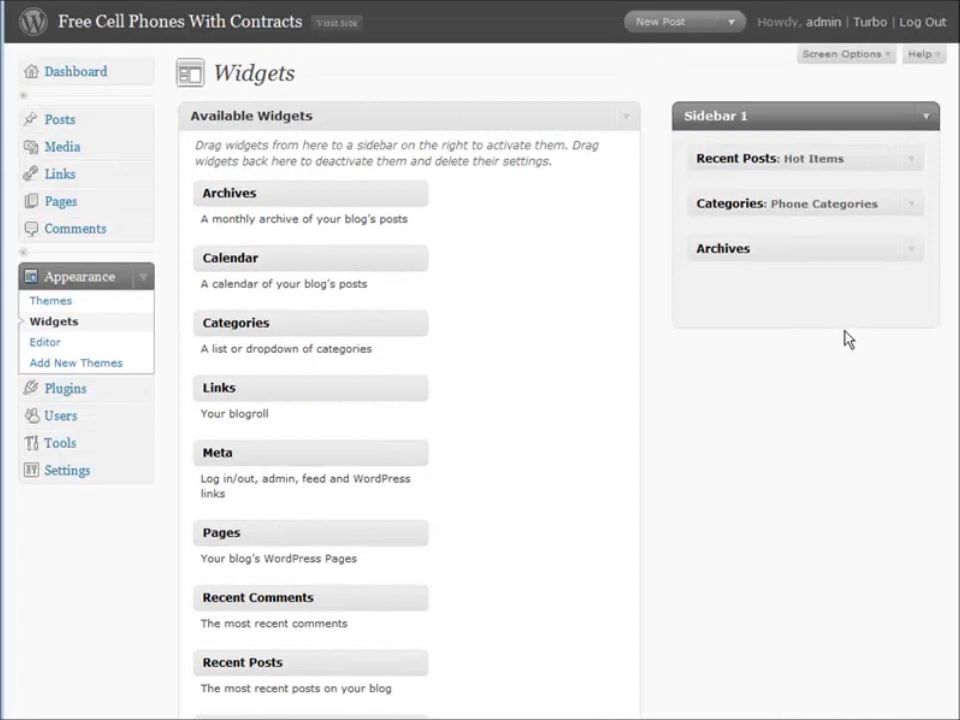
left_click(77, 75)
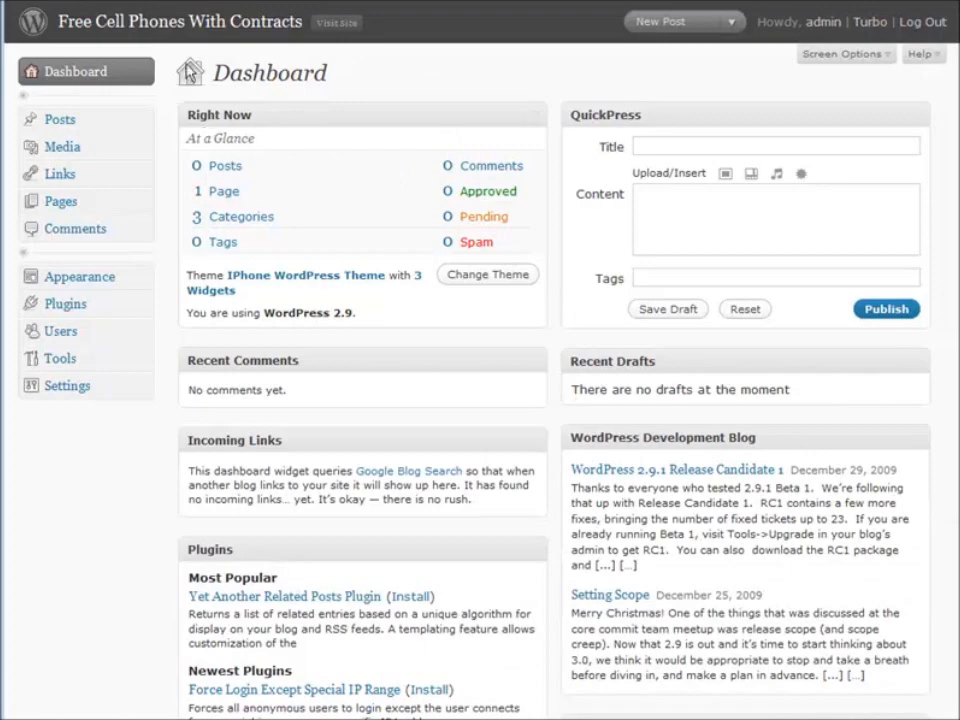
left_click(336, 22)
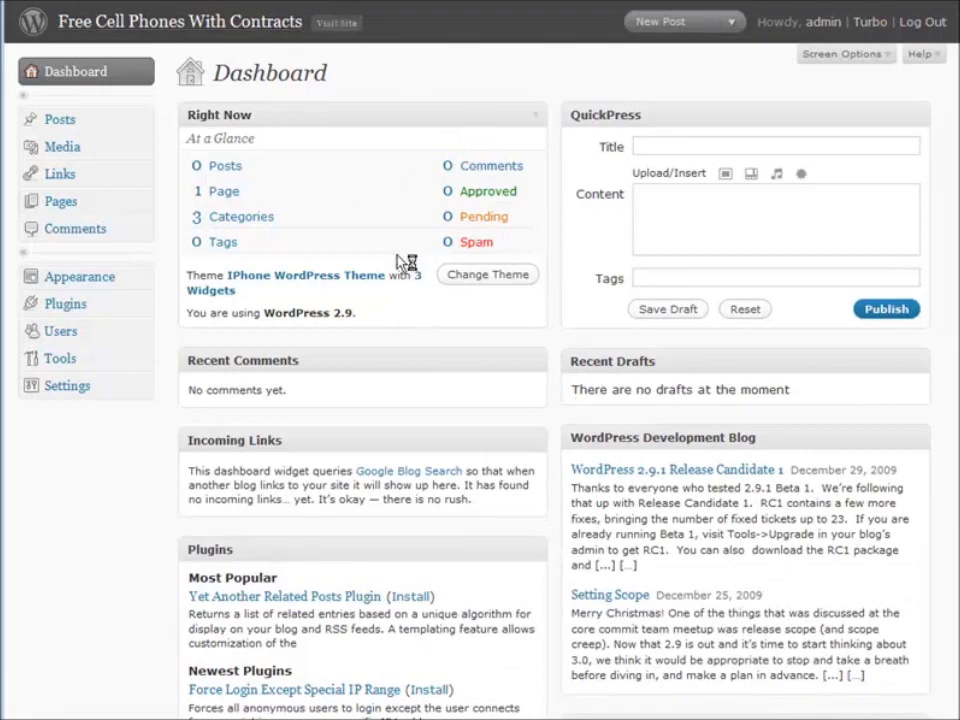